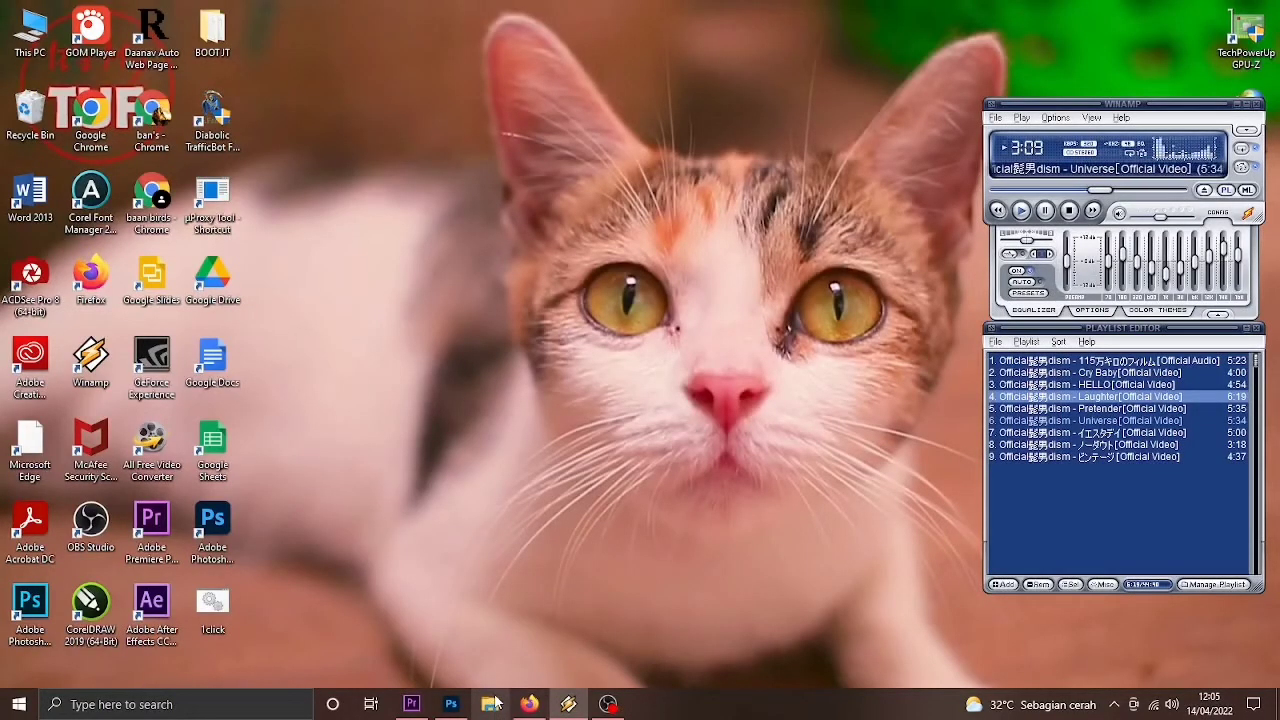
- Browse to data (D:) > YOUTUBE PHOTOSHOP > MATERI SUBYEK and drag the bungacitralestarikartini portrait to Photoshop
{"action": "left_click", "coordinate": [491, 704]}
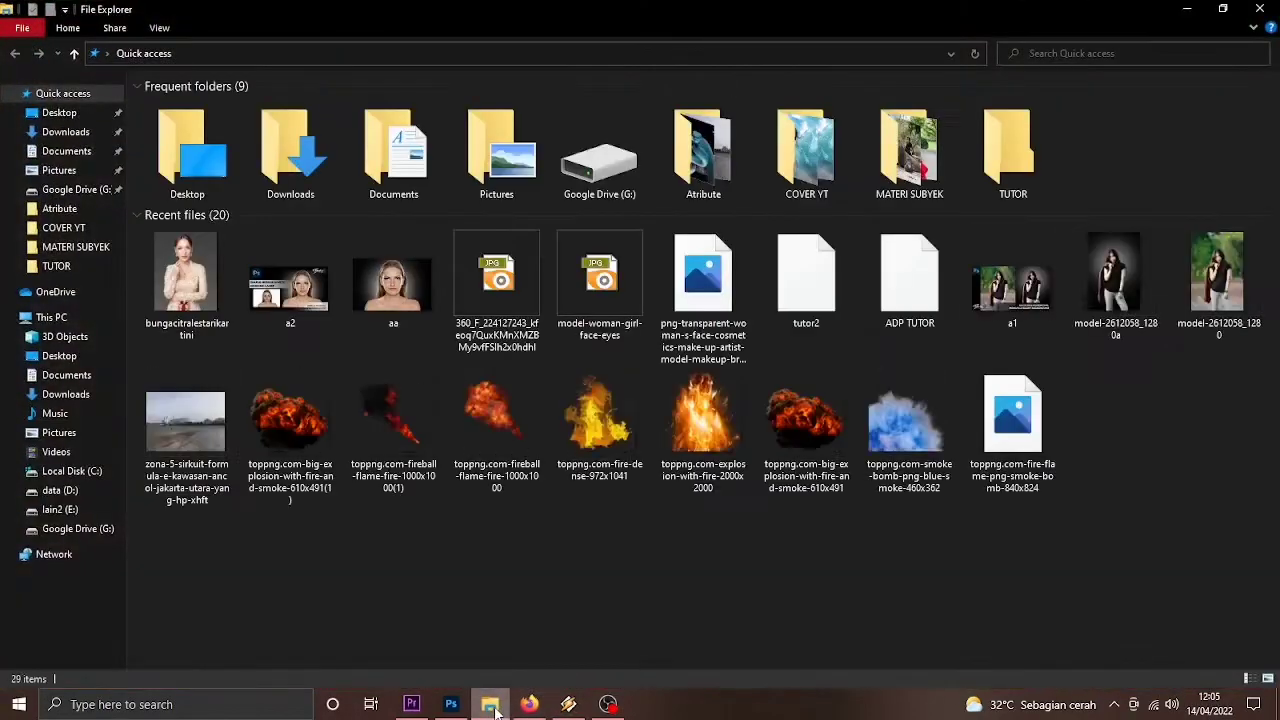
{"action": "left_click", "coordinate": [60, 491]}
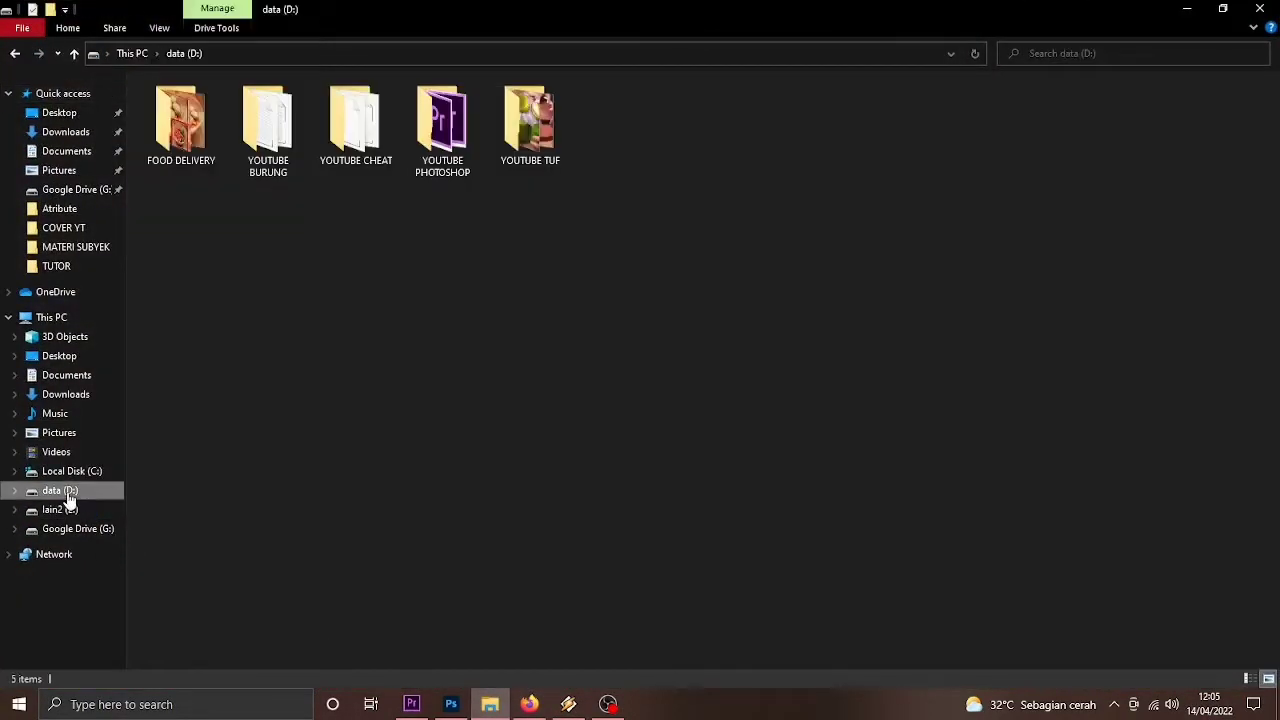
{"action": "double_click", "coordinate": [446, 128]}
{"action": "double_click", "coordinate": [286, 239]}
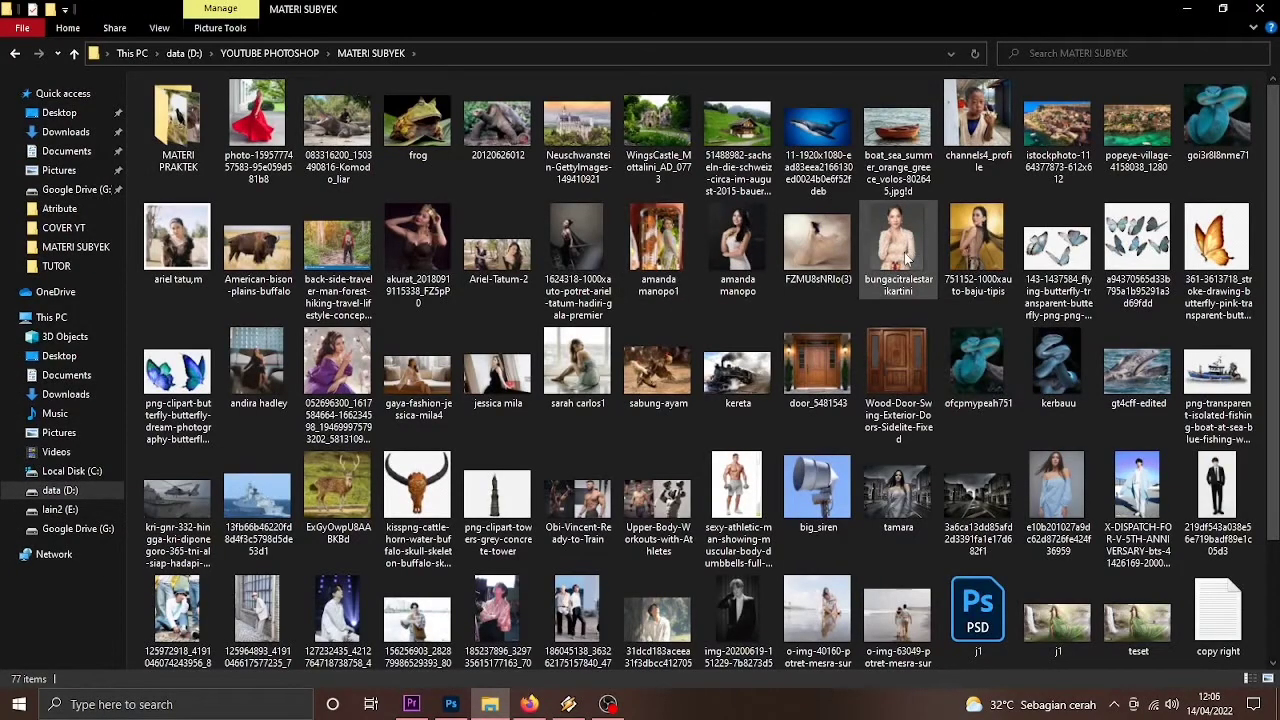
{"action": "left_click_drag", "start_coordinate": [906, 258], "coordinate": [455, 710]}
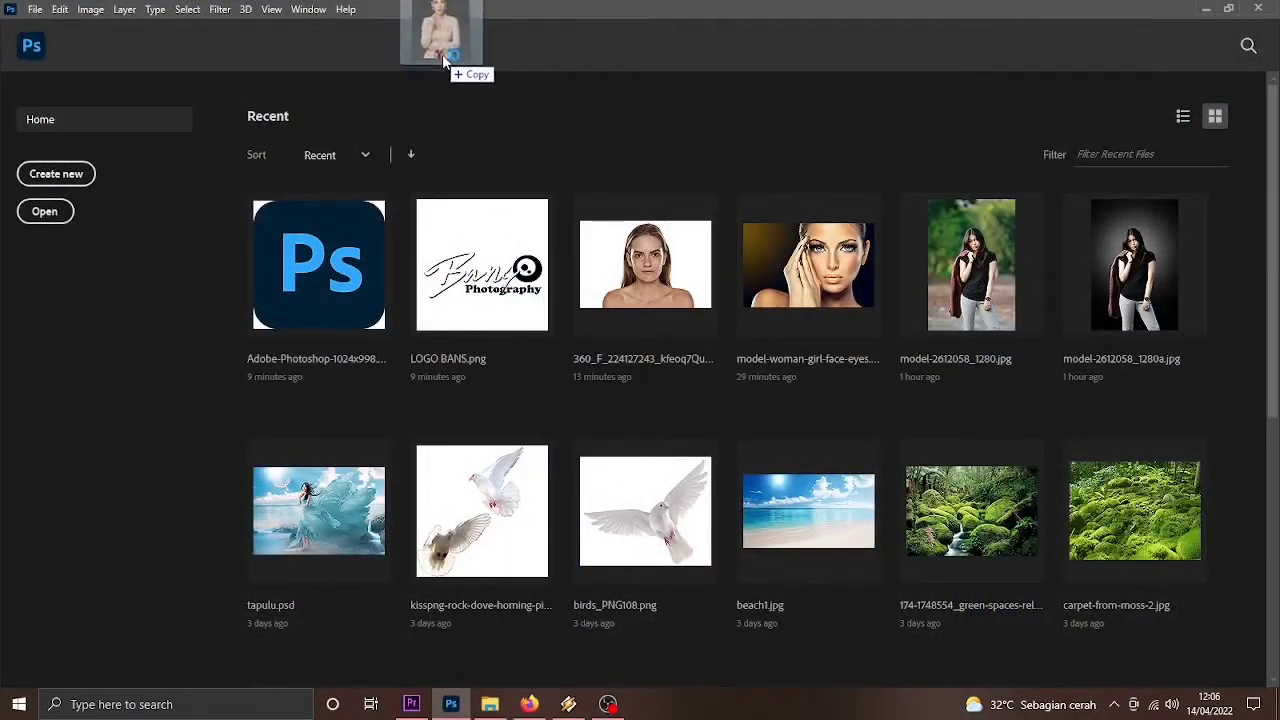
- Open the bungacitralestarikartini portrait in Photoshop with its document docked and enlarged
{"action": "left_click_drag", "start_coordinate": [455, 710], "coordinate": [456, 42]}
{"action": "left_click_drag", "start_coordinate": [130, 60], "coordinate": [171, 86]}
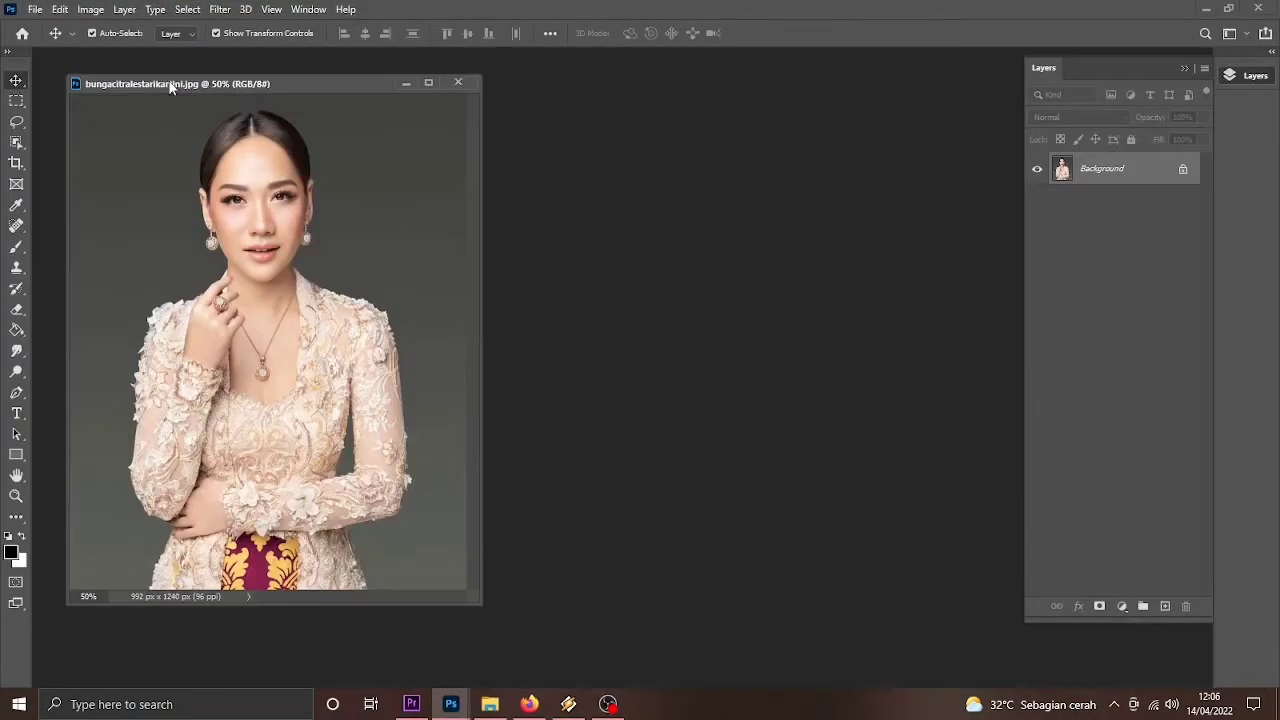
{"action": "left_click_drag", "start_coordinate": [255, 85], "coordinate": [563, 107]}
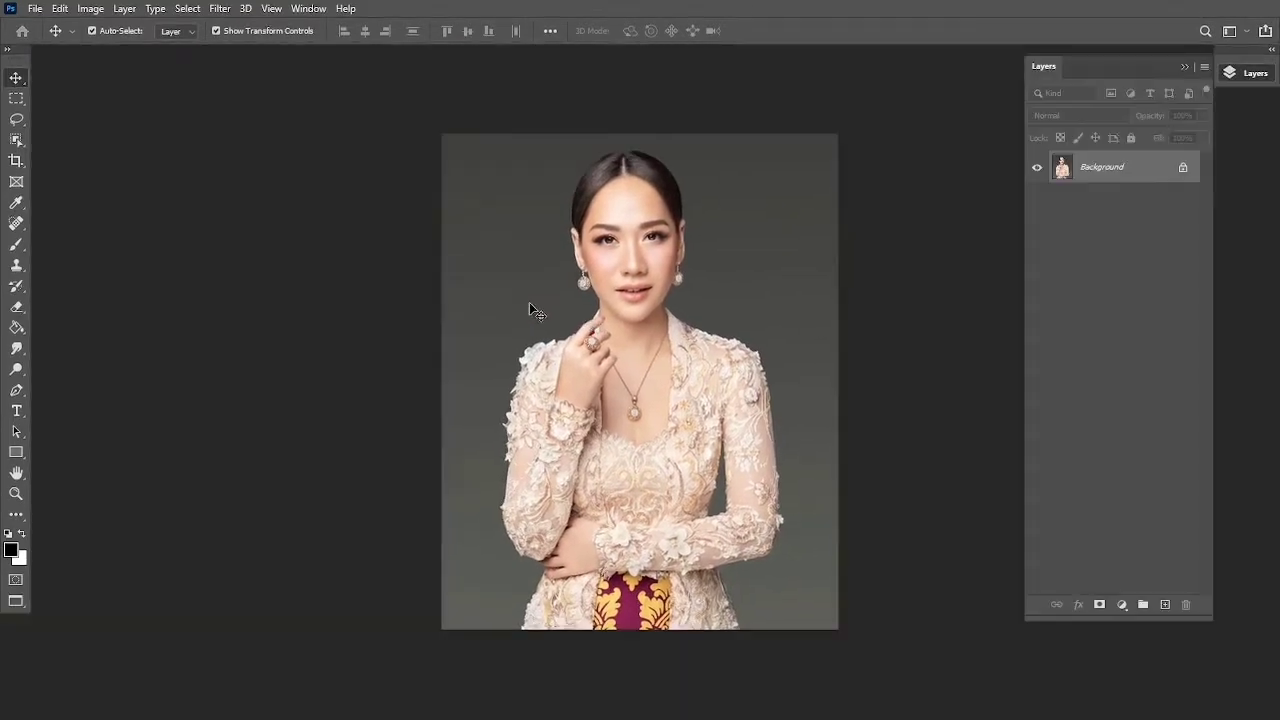
{"action": "key", "text": "ctrl+1"}
- Select the woman with Select > Subject and check the selection around her dress
{"action": "left_click", "coordinate": [188, 9]}
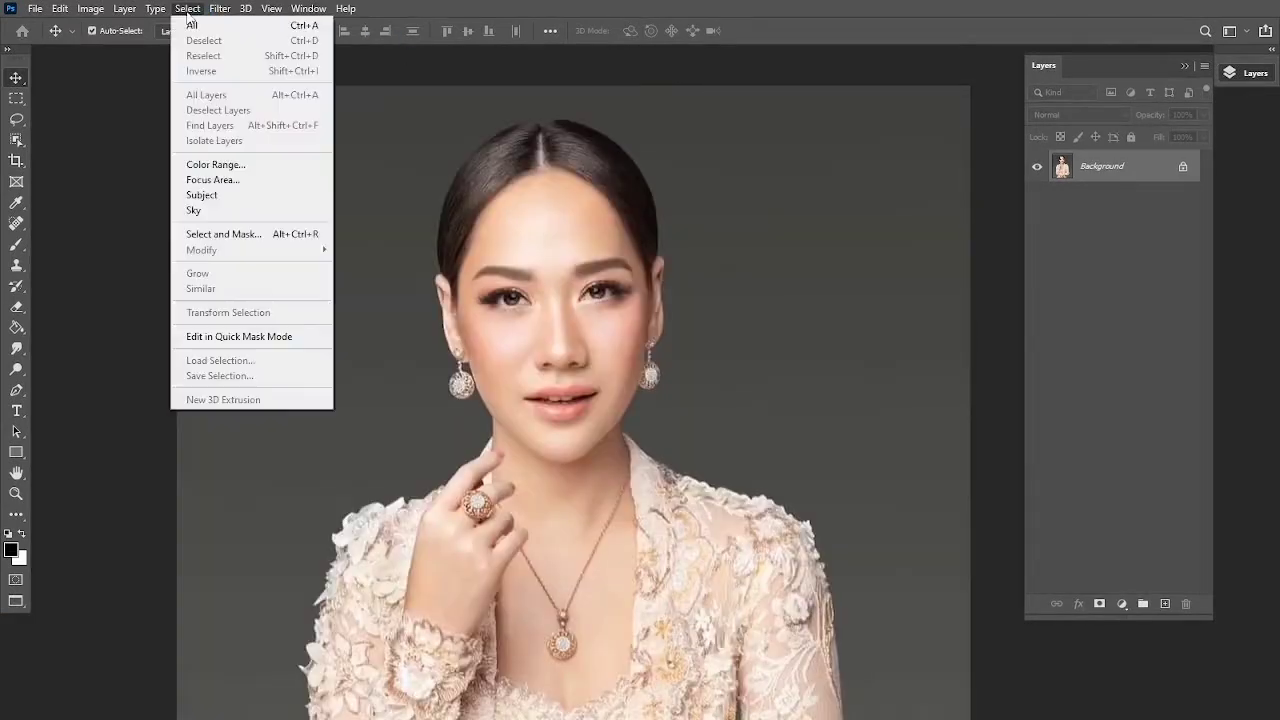
{"action": "left_click", "coordinate": [223, 199]}
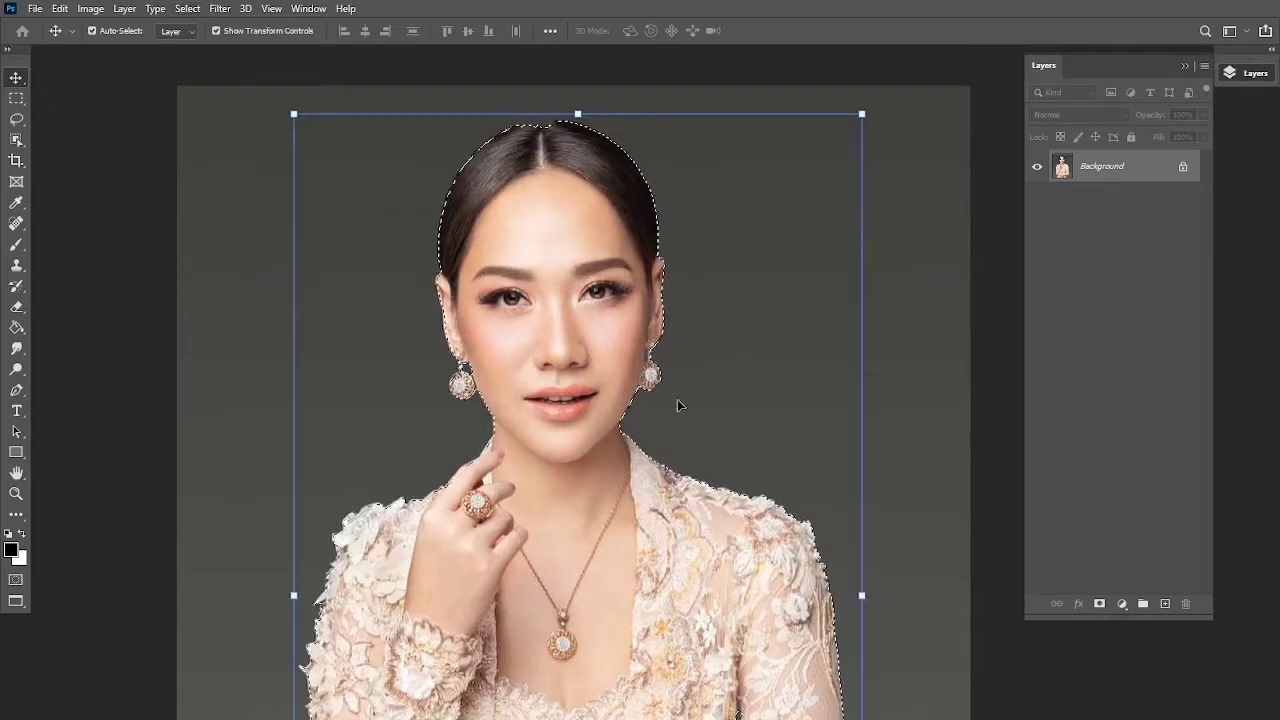
{"action": "mouse_move", "coordinate": [703, 361]}
{"action": "left_mouse_down"}
{"action": "mouse_move", "coordinate": [717, 238]}
{"action": "mouse_move", "coordinate": [676, 183]}
{"action": "mouse_move", "coordinate": [660, 360]}
{"action": "left_mouse_up"}
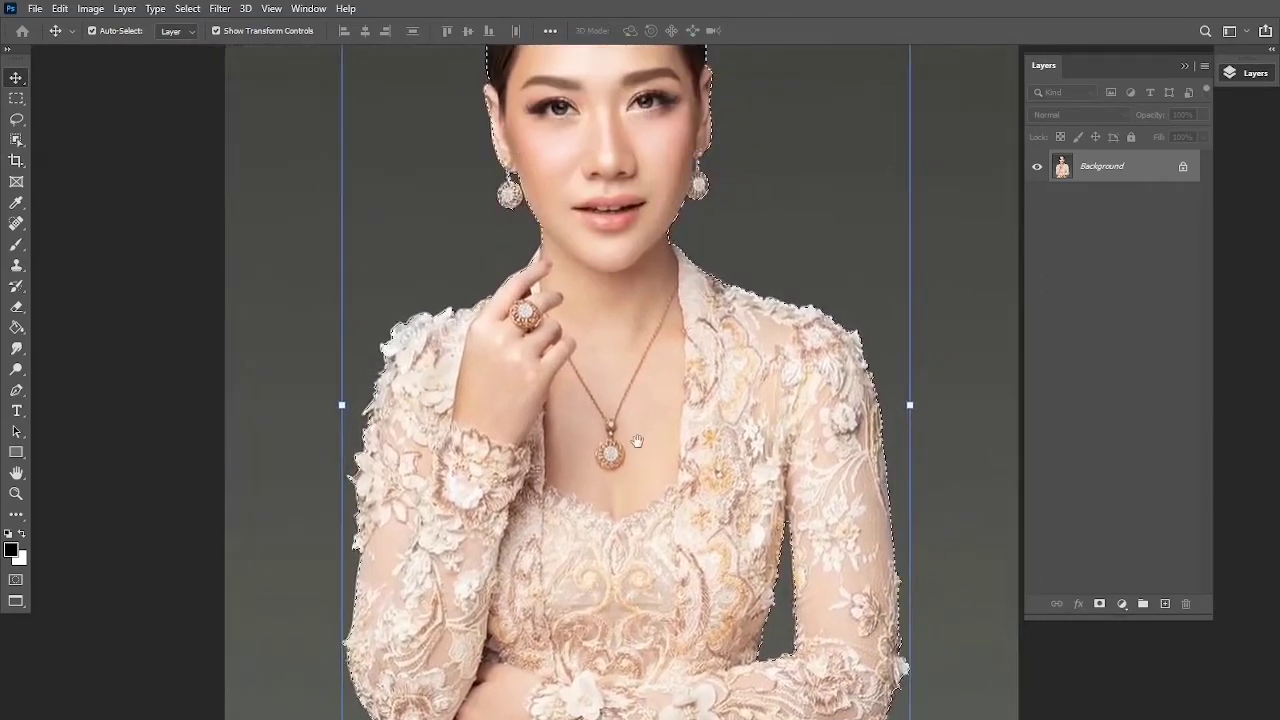
{"action": "key", "text": "ctrl+minus"}
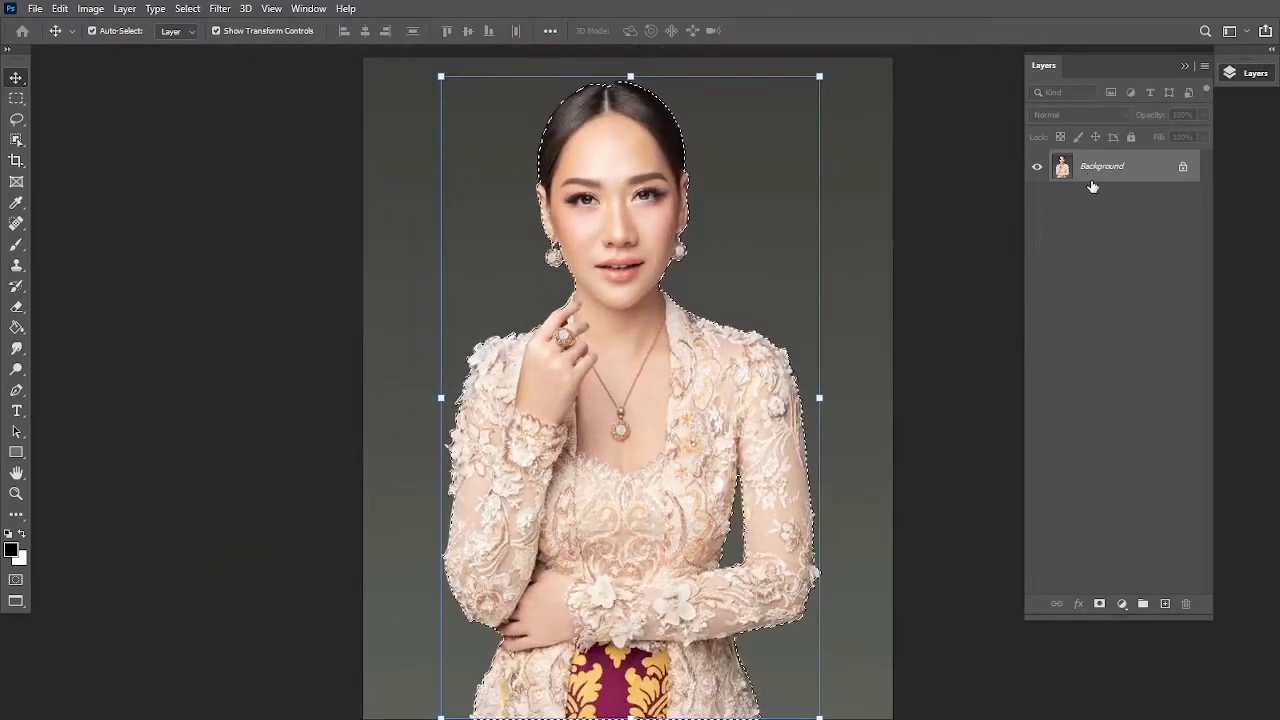
- Unlock Background as Layer 0, copy the woman to Layer 1, and add an empty Layer 2
{"action": "double_click", "coordinate": [1108, 170]}
{"action": "key", "text": "Return"}
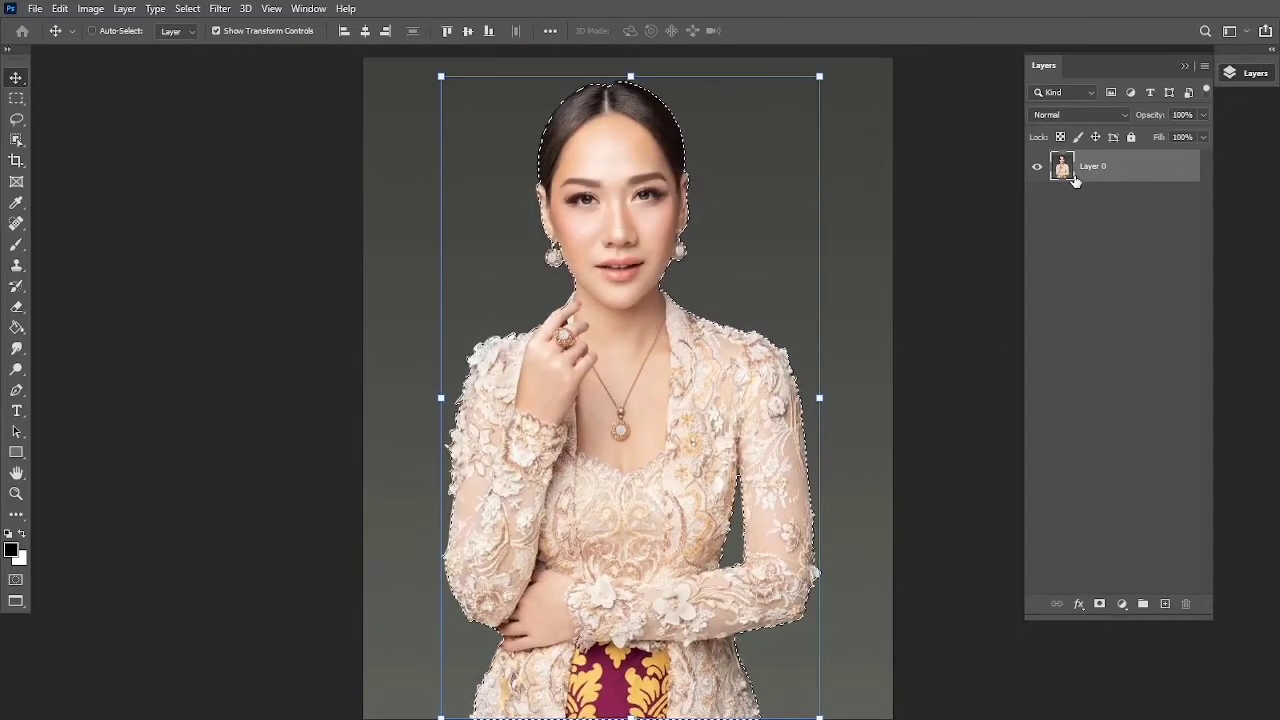
{"action": "key", "text": "ctrl+j"}
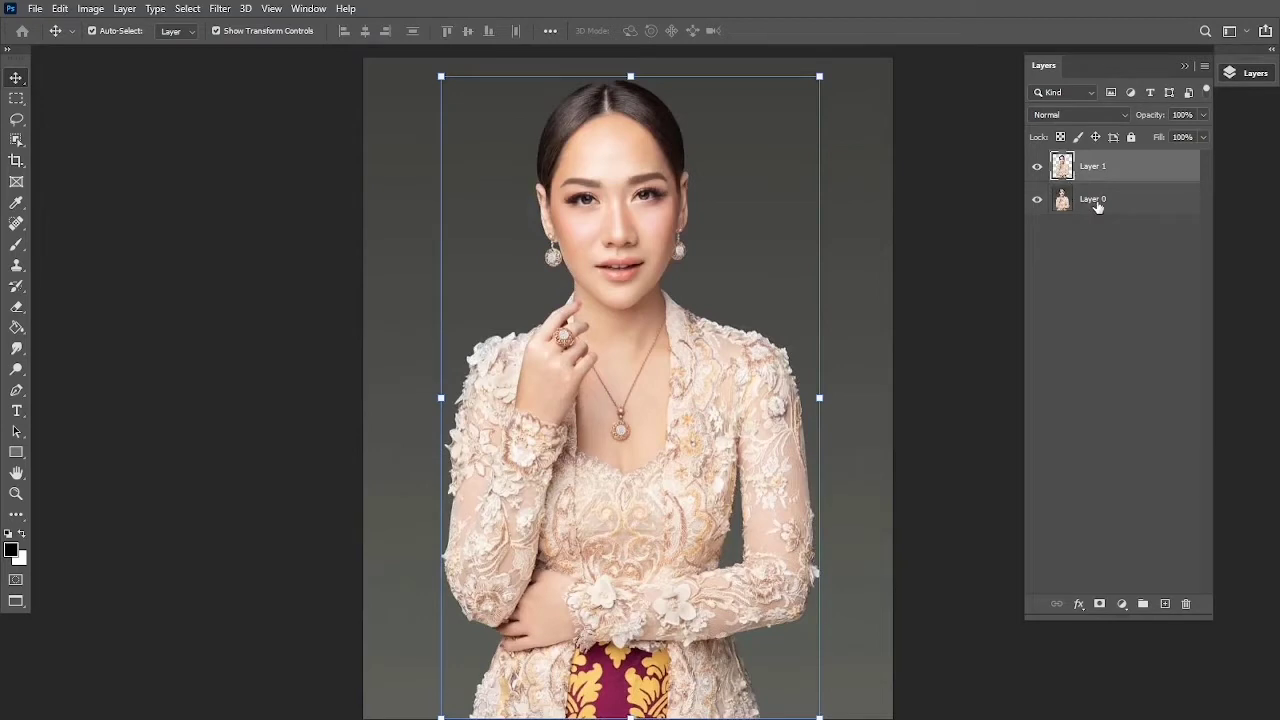
{"action": "left_click", "coordinate": [1097, 202]}
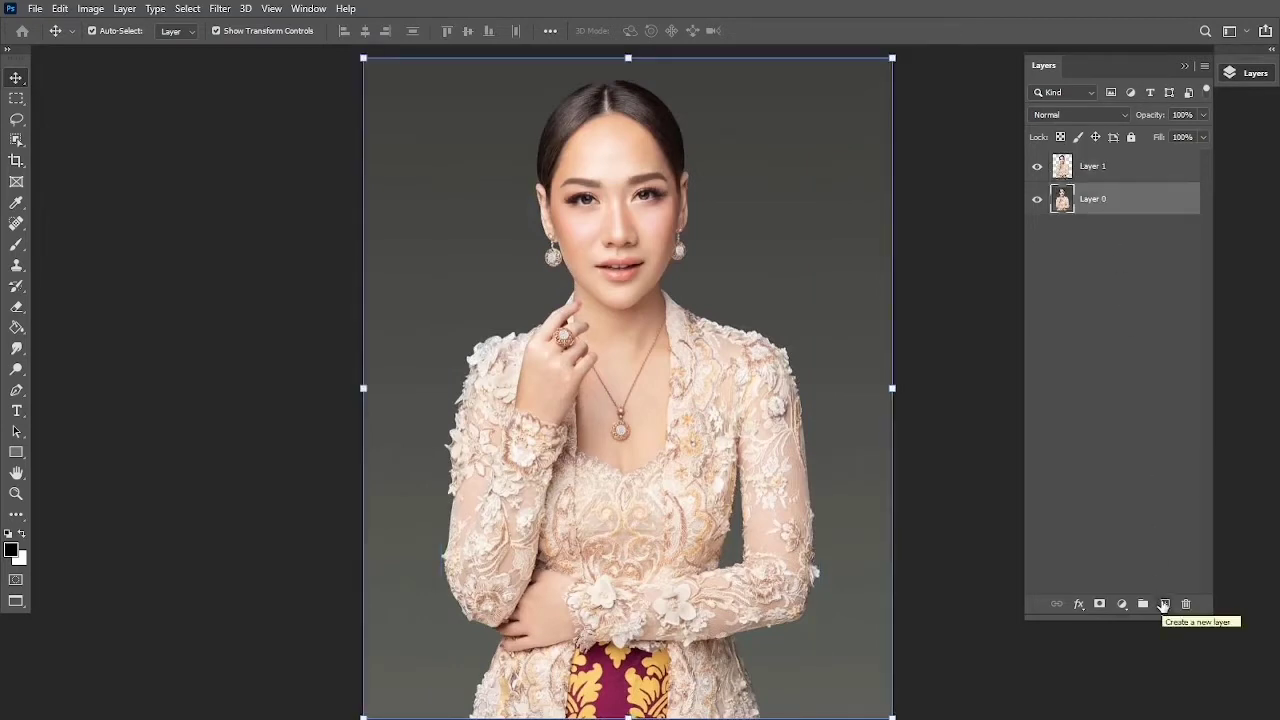
{"action": "left_click", "coordinate": [1164, 604]}
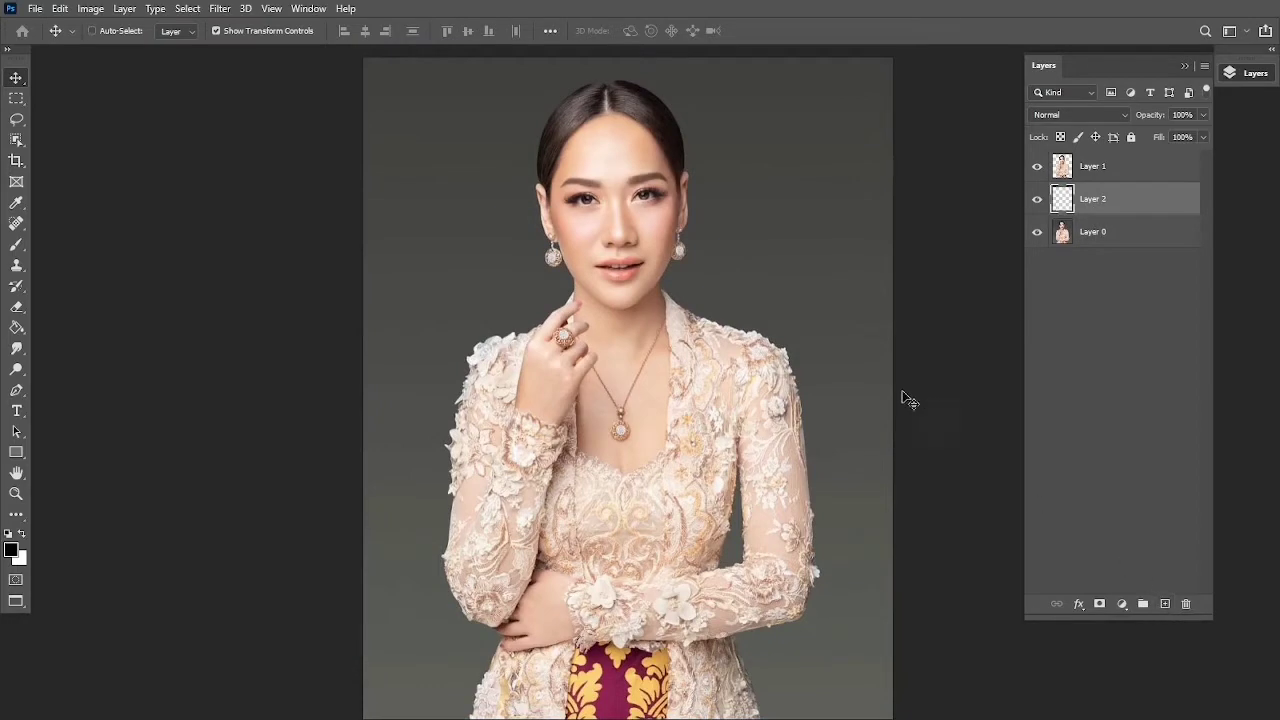
{"action": "key", "text": "ctrl+minus"}
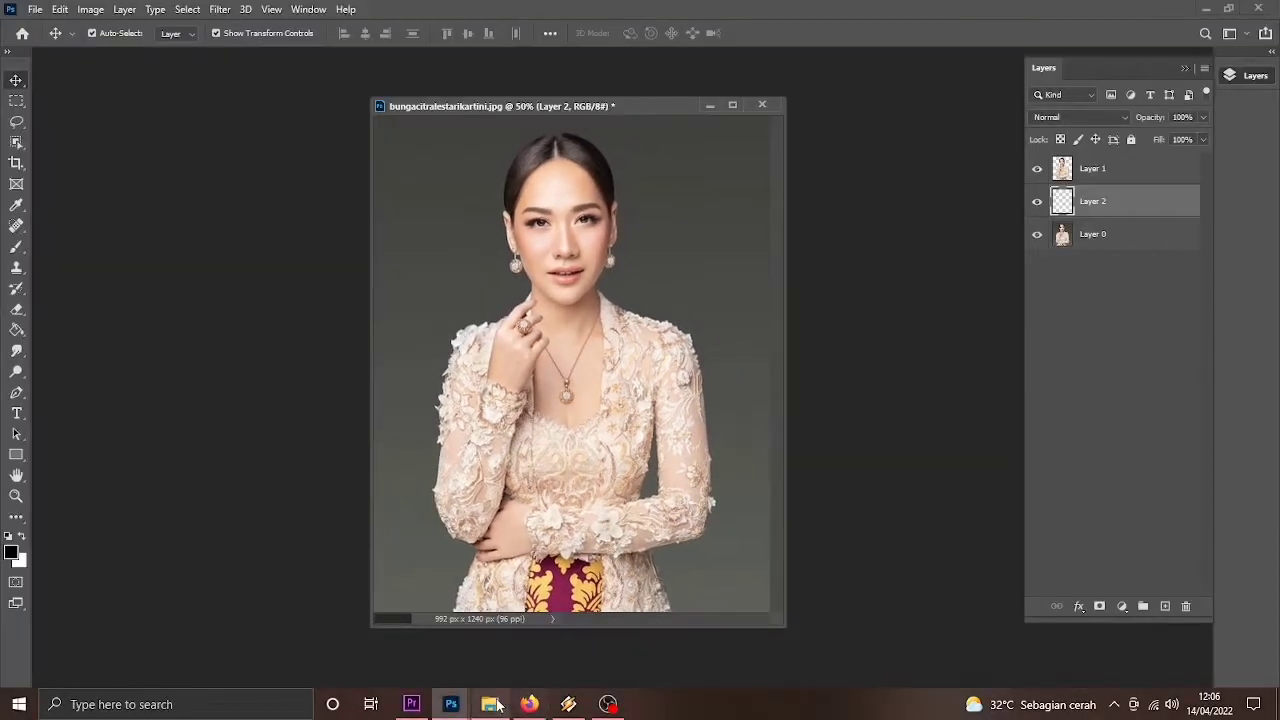
{"action": "left_click", "coordinate": [492, 704]}
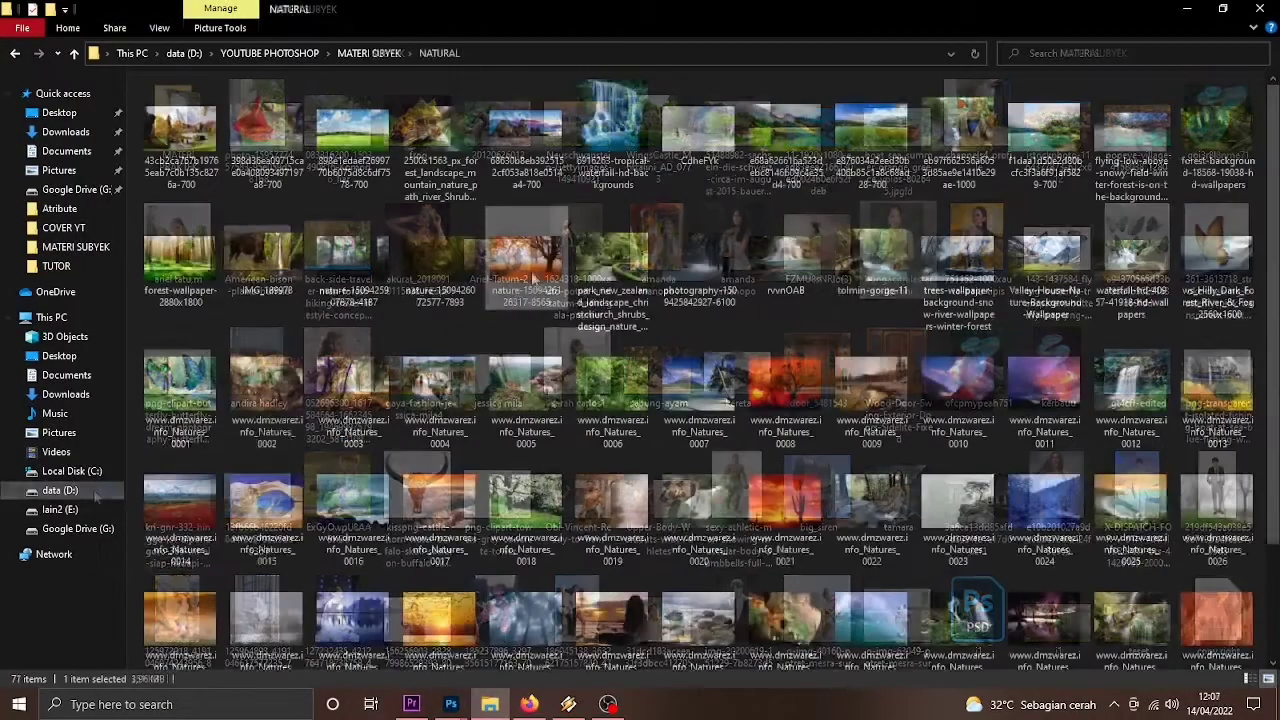
{"action": "left_click_drag", "start_coordinate": [532, 277], "coordinate": [483, 655]}
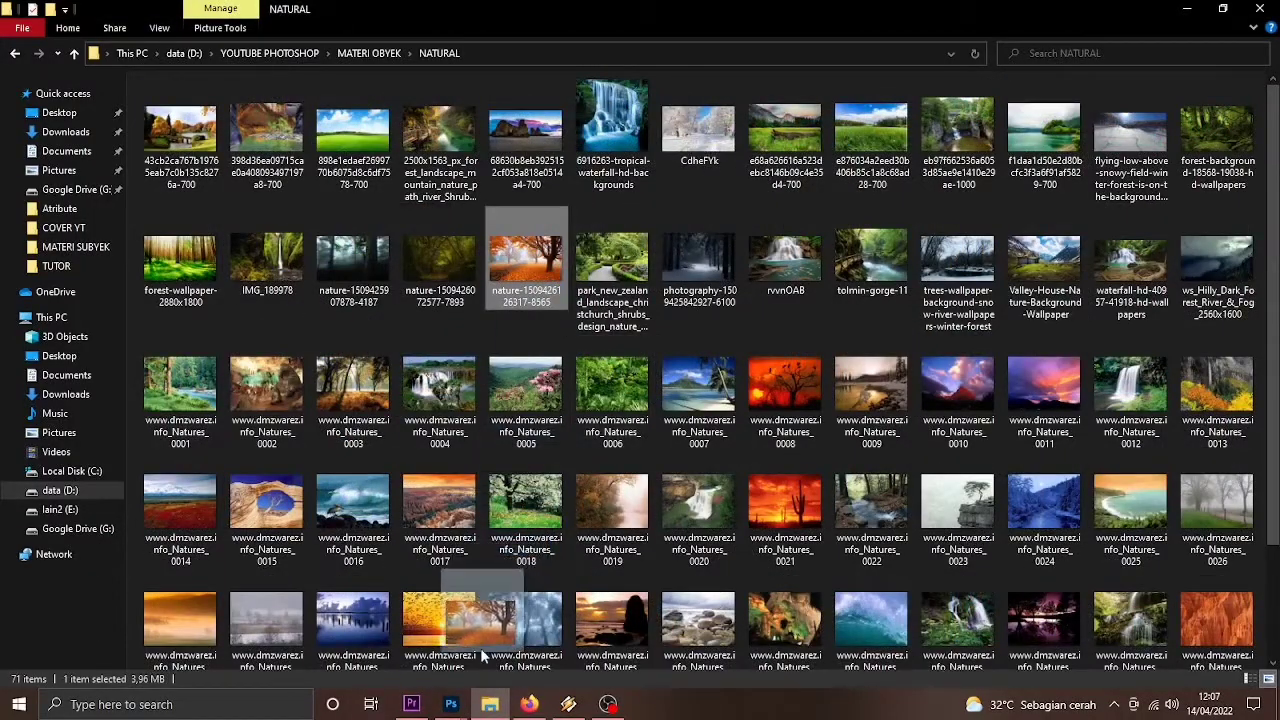
{"action": "mouse_move", "coordinate": [483, 655]}
{"action": "left_mouse_down"}
{"action": "mouse_move", "coordinate": [509, 655]}
{"action": "mouse_move", "coordinate": [261, 204]}
{"action": "left_mouse_up"}
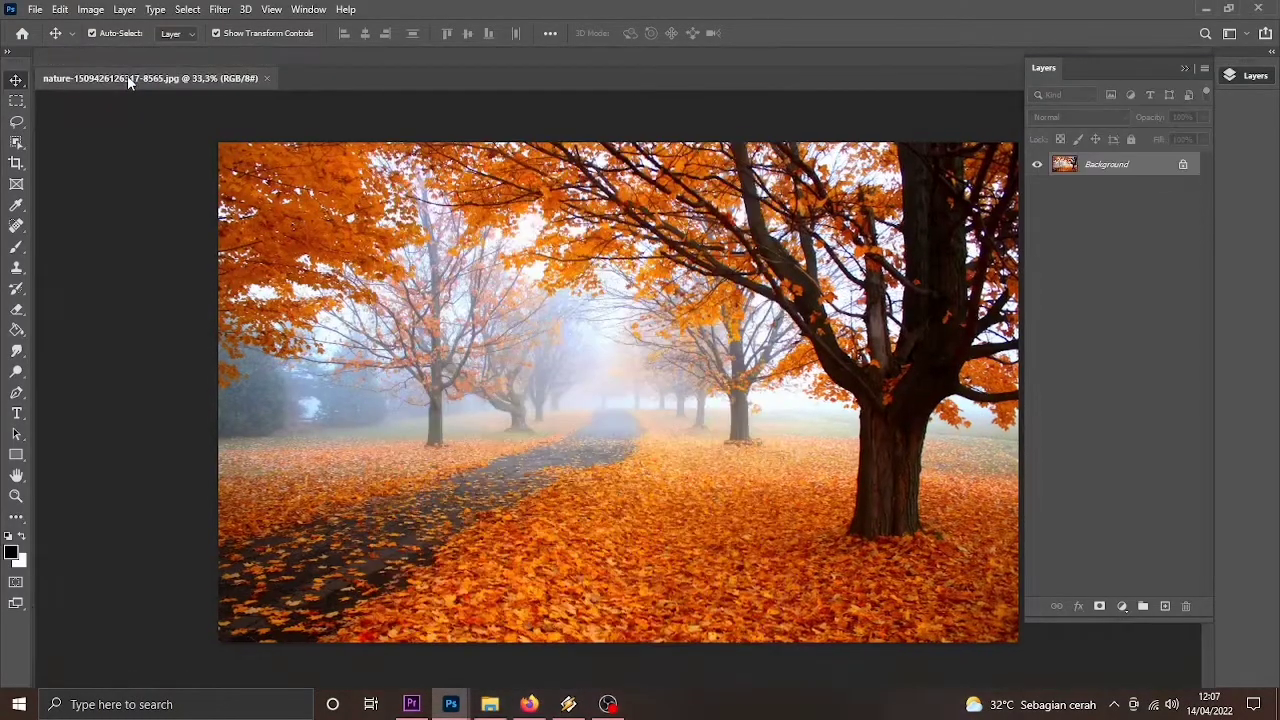
- Copy the autumn photo into the portrait as Layer 3 and close the autumn file
{"action": "left_click_drag", "start_coordinate": [127, 65], "coordinate": [127, 80]}
{"action": "mouse_move", "coordinate": [263, 88]}
{"action": "left_mouse_down"}
{"action": "mouse_move", "coordinate": [889, 291]}
{"action": "mouse_move", "coordinate": [800, 283]}
{"action": "left_mouse_up"}
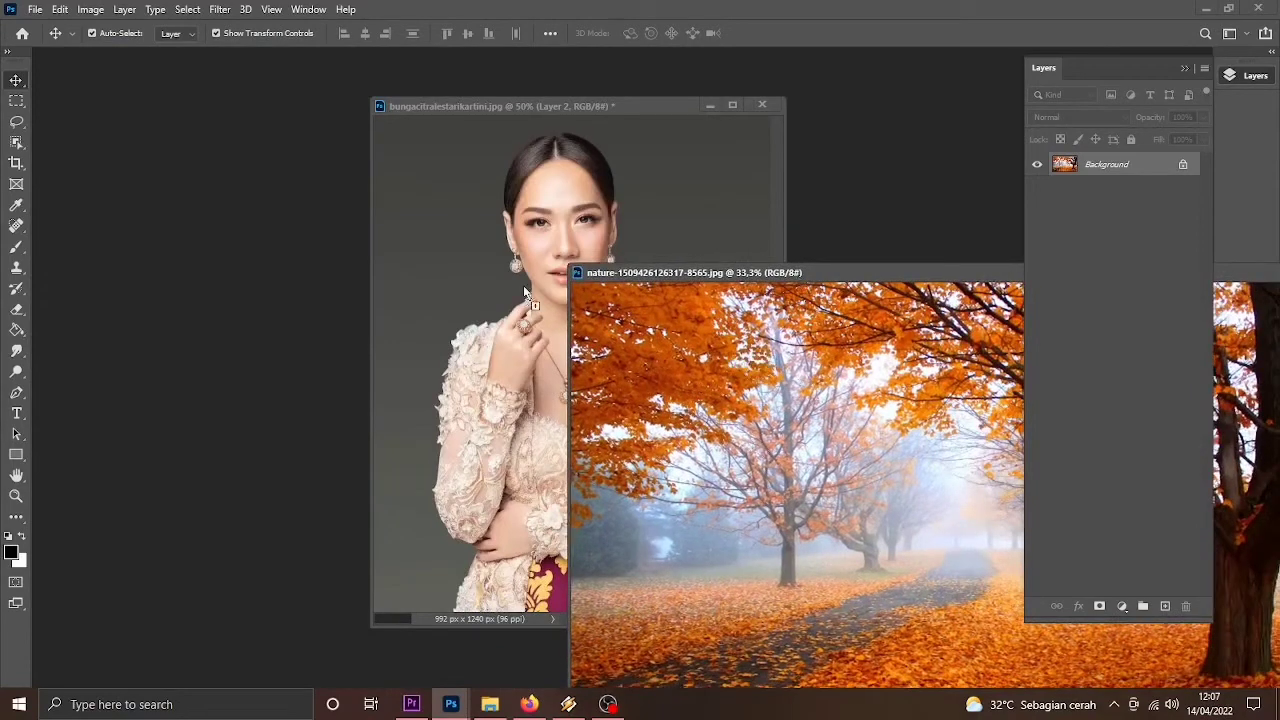
{"action": "left_click_drag", "start_coordinate": [478, 272], "coordinate": [478, 270]}
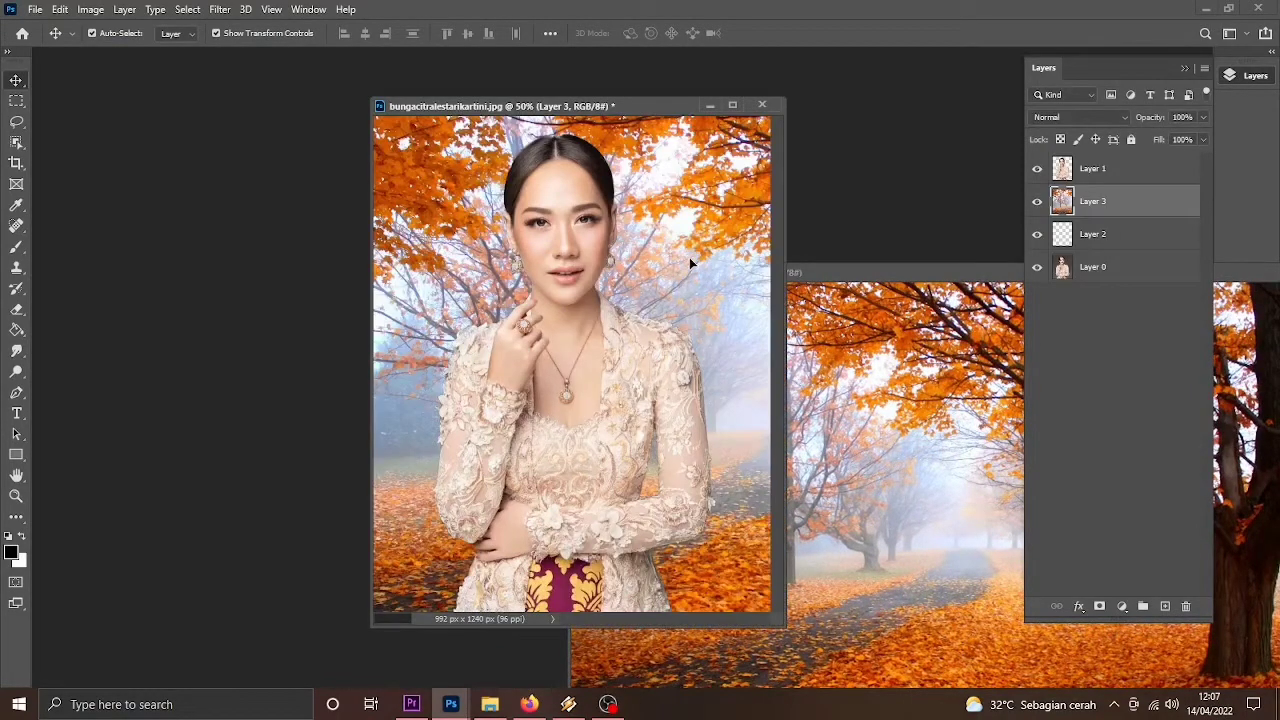
{"action": "key", "text": "ctrl+minus"}
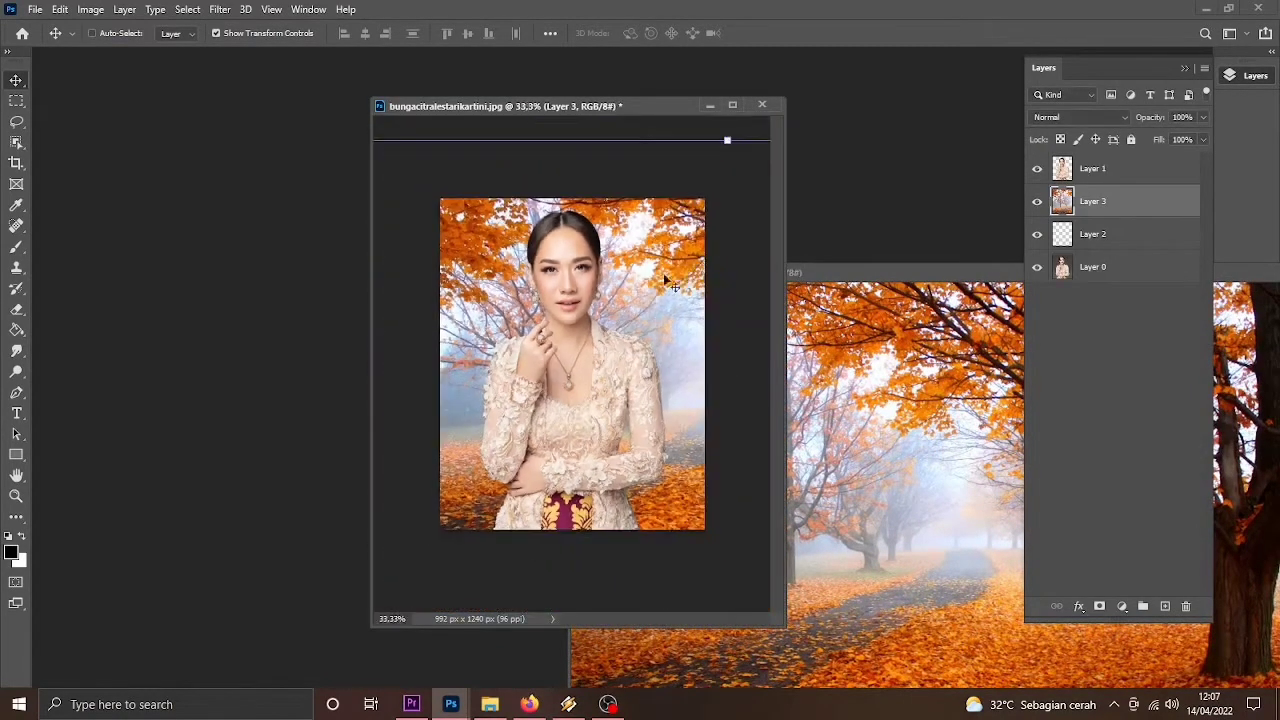
{"action": "left_click_drag", "start_coordinate": [911, 273], "coordinate": [567, 283]}
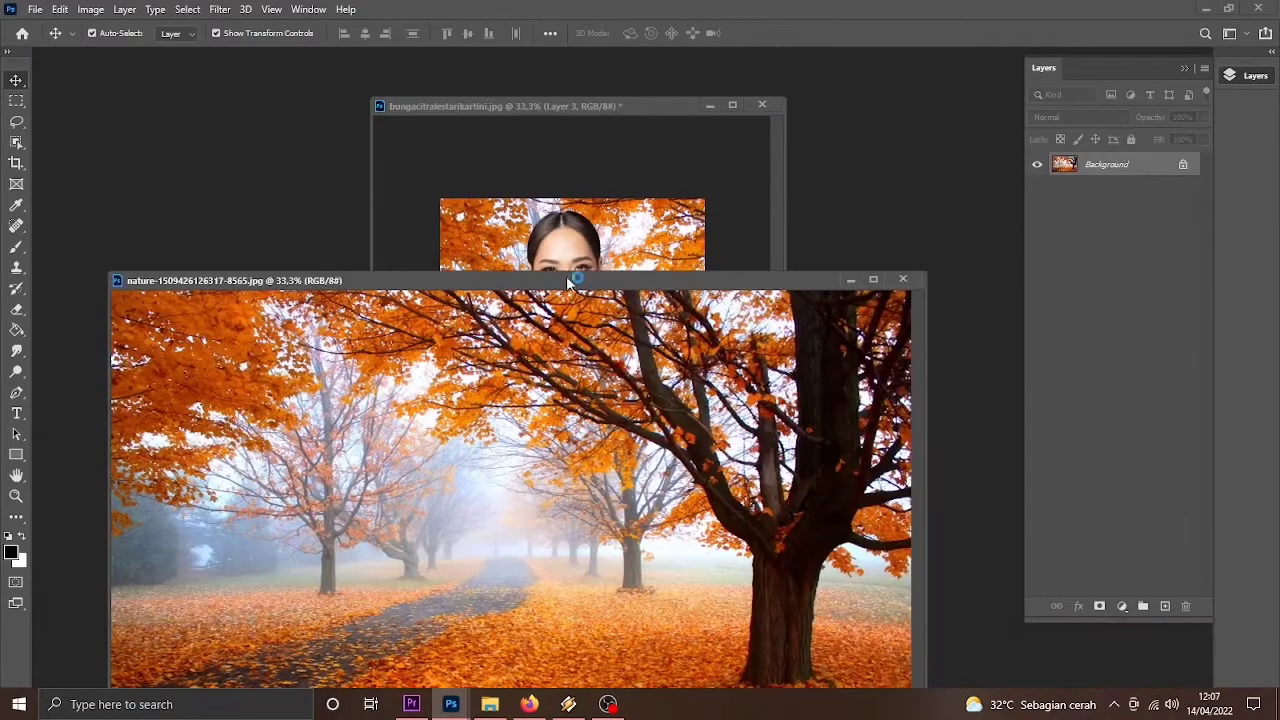
{"action": "left_click", "coordinate": [903, 280]}
- Scale the autumn layer to fill the canvas, then select the woman's Layer 1
{"action": "left_click_drag", "start_coordinate": [563, 106], "coordinate": [565, 124]}
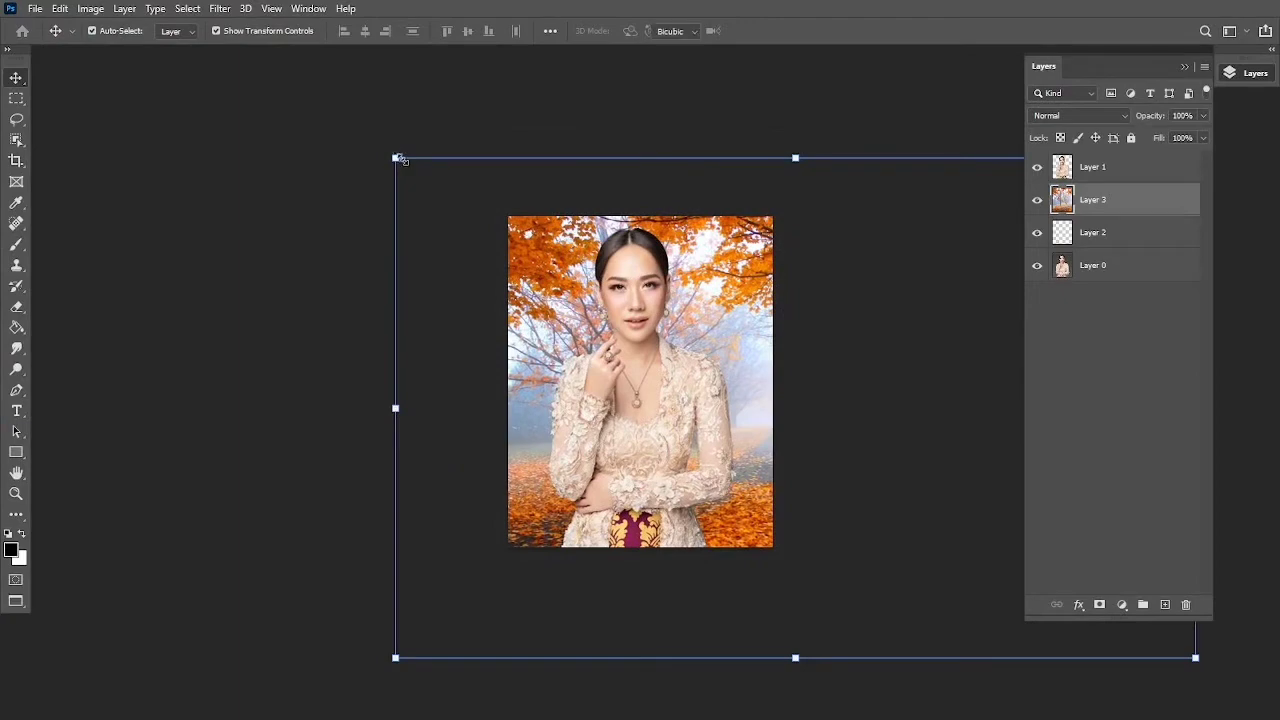
{"action": "mouse_move", "coordinate": [397, 158]}
{"action": "left_mouse_down"}
{"action": "mouse_move", "coordinate": [493, 288]}
{"action": "mouse_move", "coordinate": [583, 286]}
{"action": "left_mouse_up"}
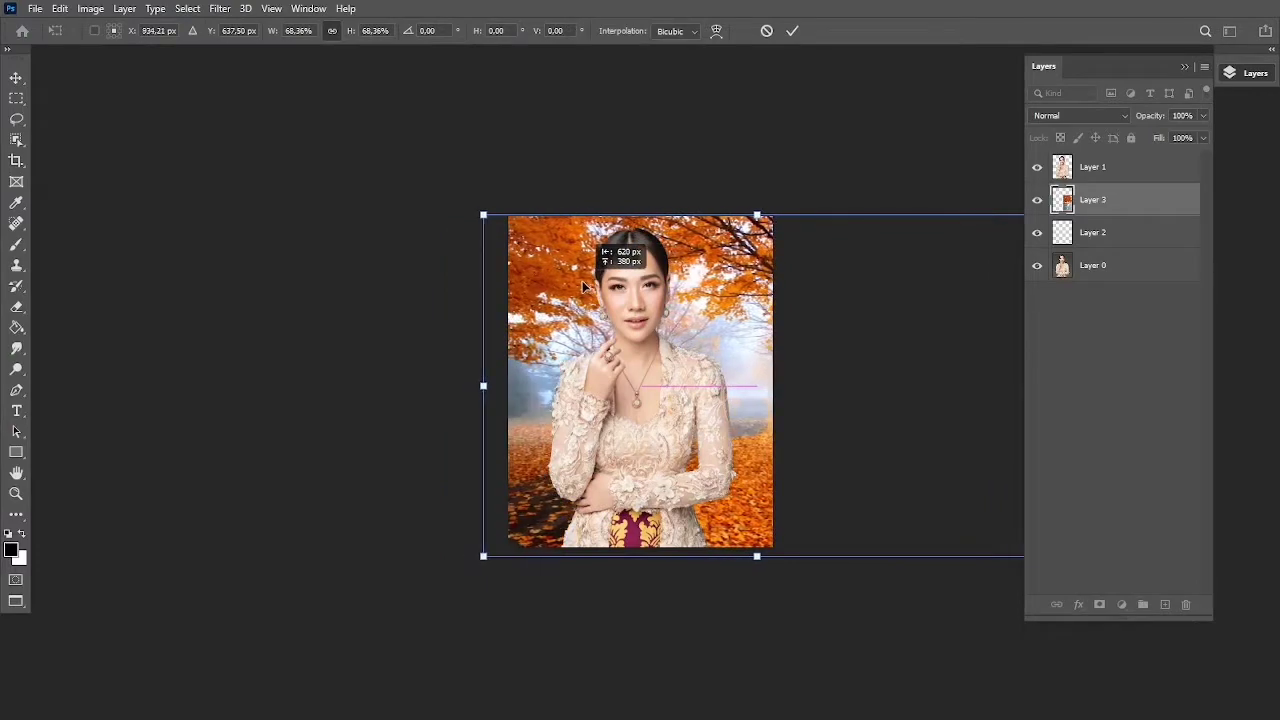
{"action": "key", "text": "Return"}
{"action": "scroll", "coordinate": [656, 397], "scroll_direction": "up", "scroll_amount": 2}
{"action": "left_click", "coordinate": [622, 275]}
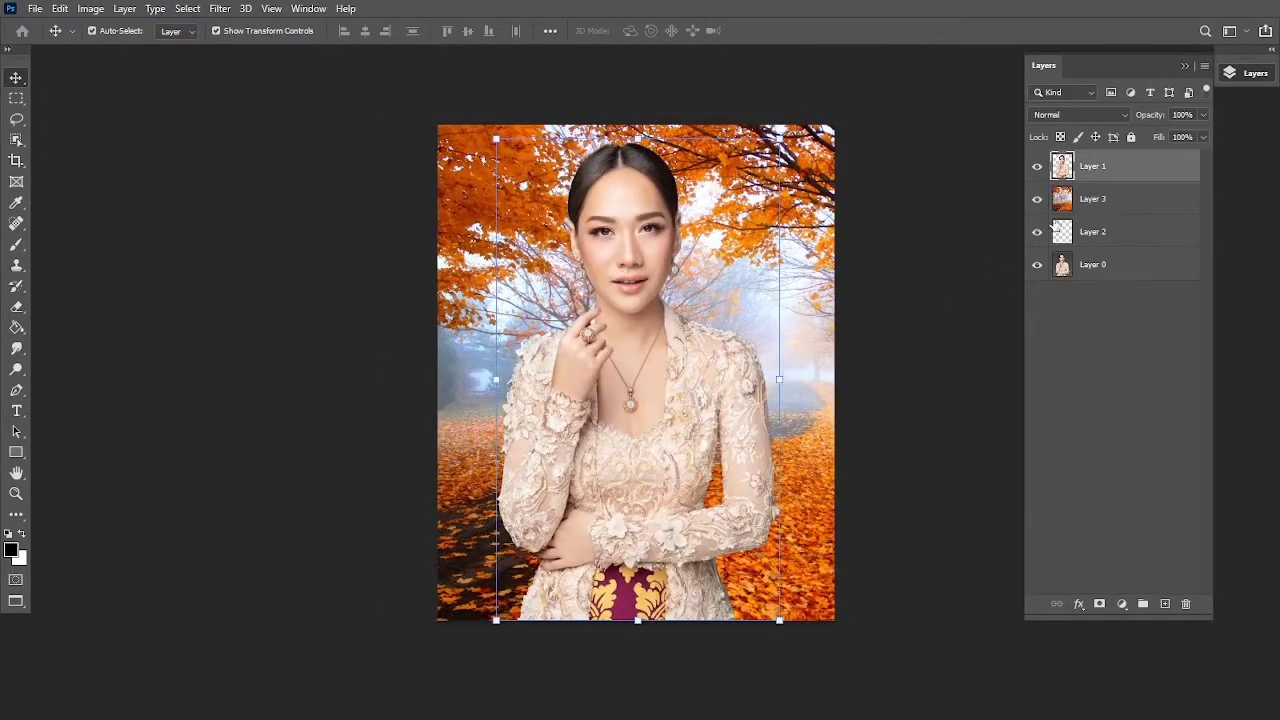
- Start Match Color on the woman's layer with this file's Layer 3 as the source
{"action": "left_click", "coordinate": [90, 8]}
{"action": "mouse_move", "coordinate": [116, 50]}
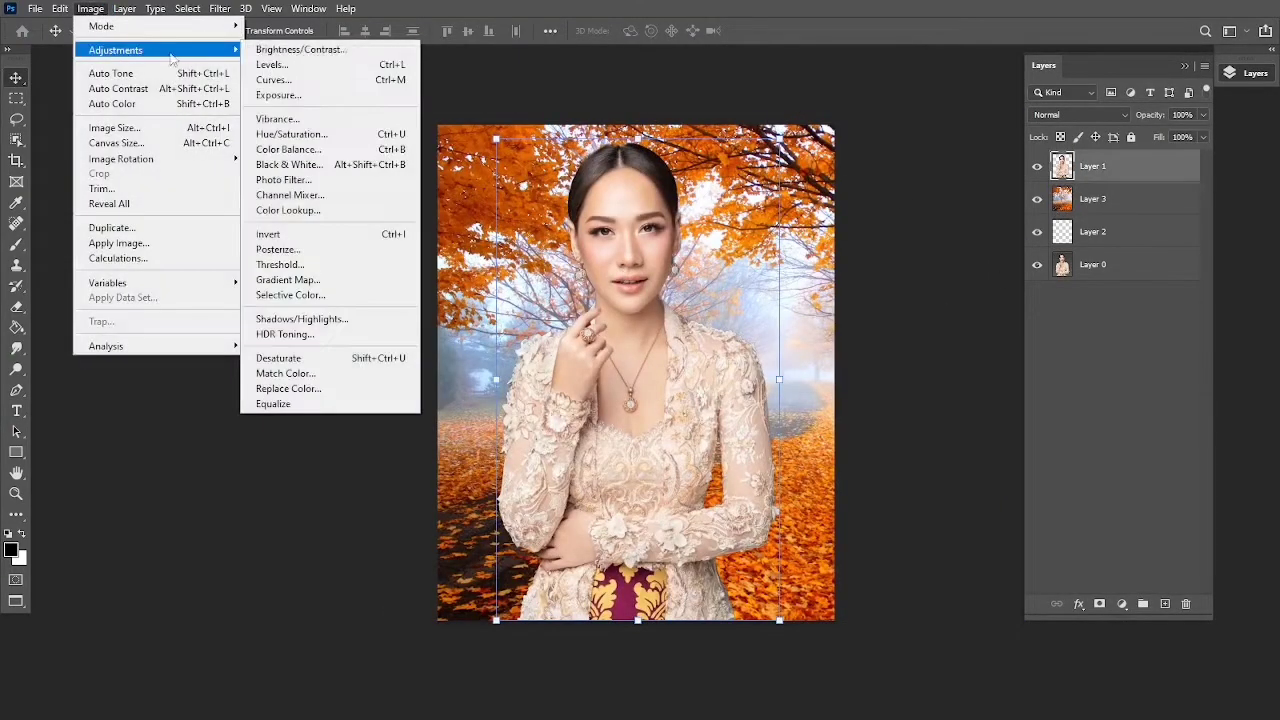
{"action": "left_click", "coordinate": [312, 375]}
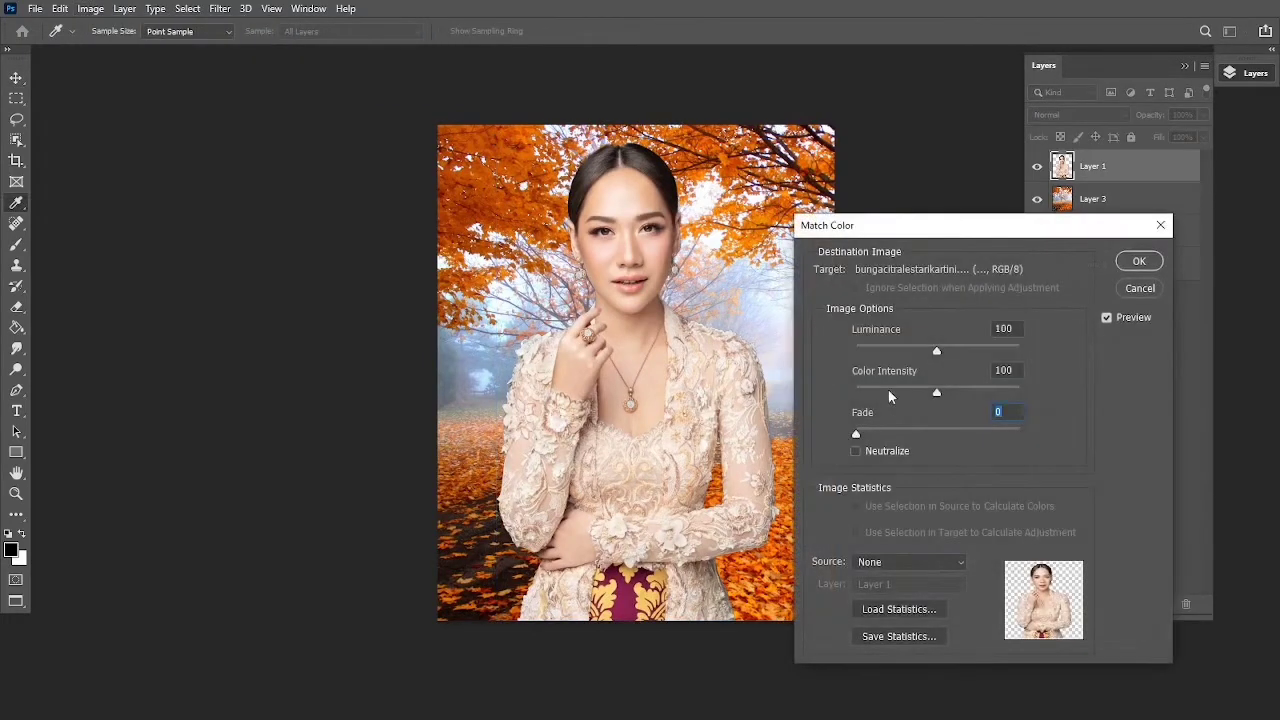
{"action": "left_click", "coordinate": [921, 561]}
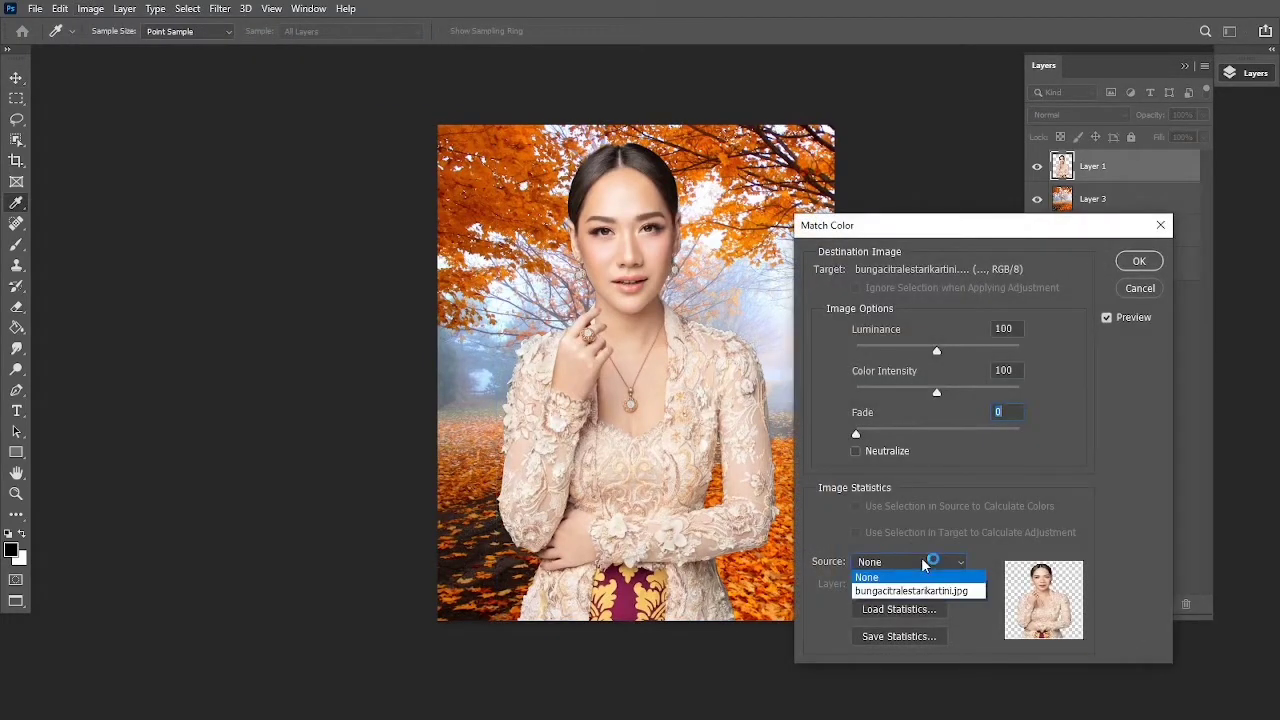
{"action": "left_click", "coordinate": [927, 587]}
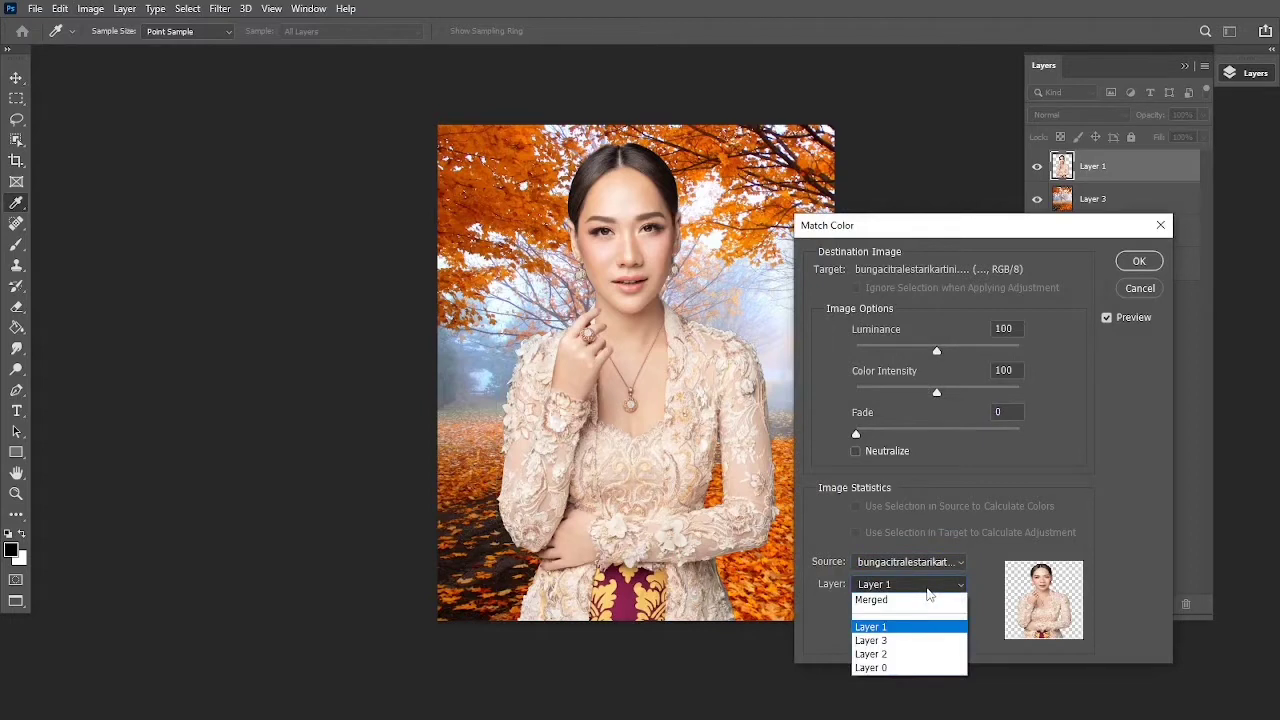
{"action": "left_click", "coordinate": [880, 640]}
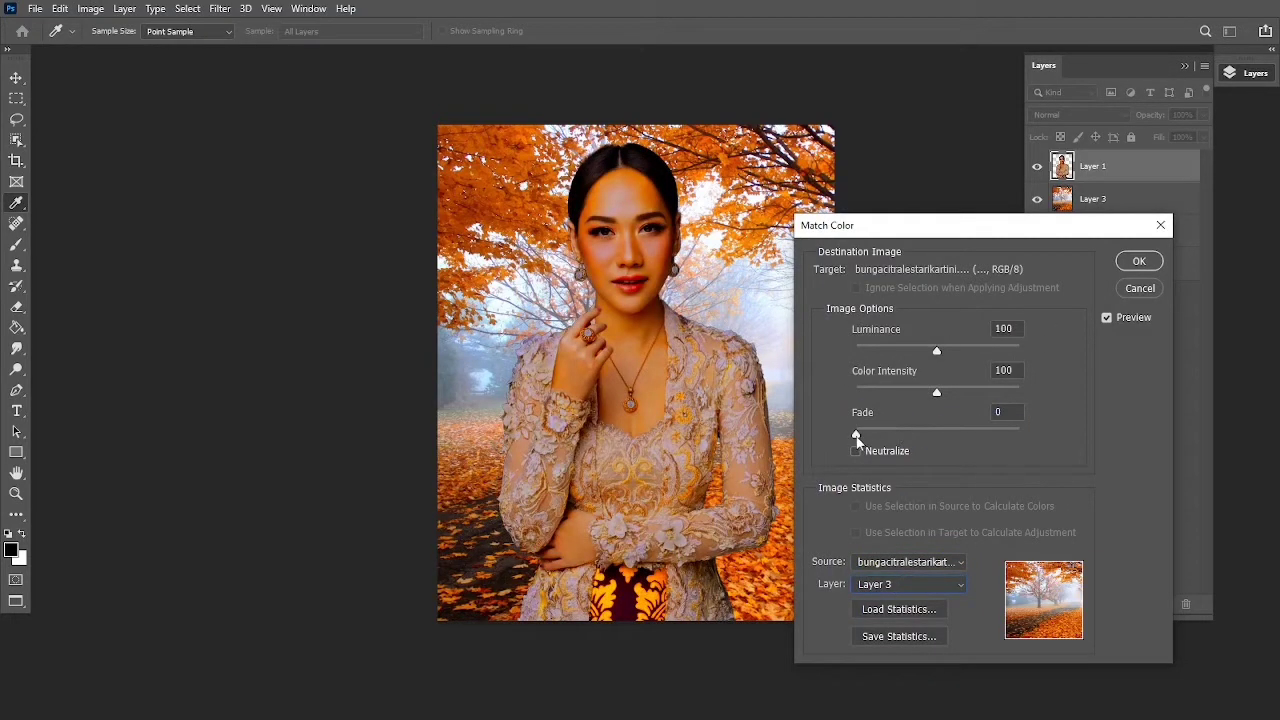
- Apply the colour match with Luminance 95, Color Intensity 105 and Fade 75
{"action": "left_click_drag", "start_coordinate": [856, 436], "coordinate": [964, 448]}
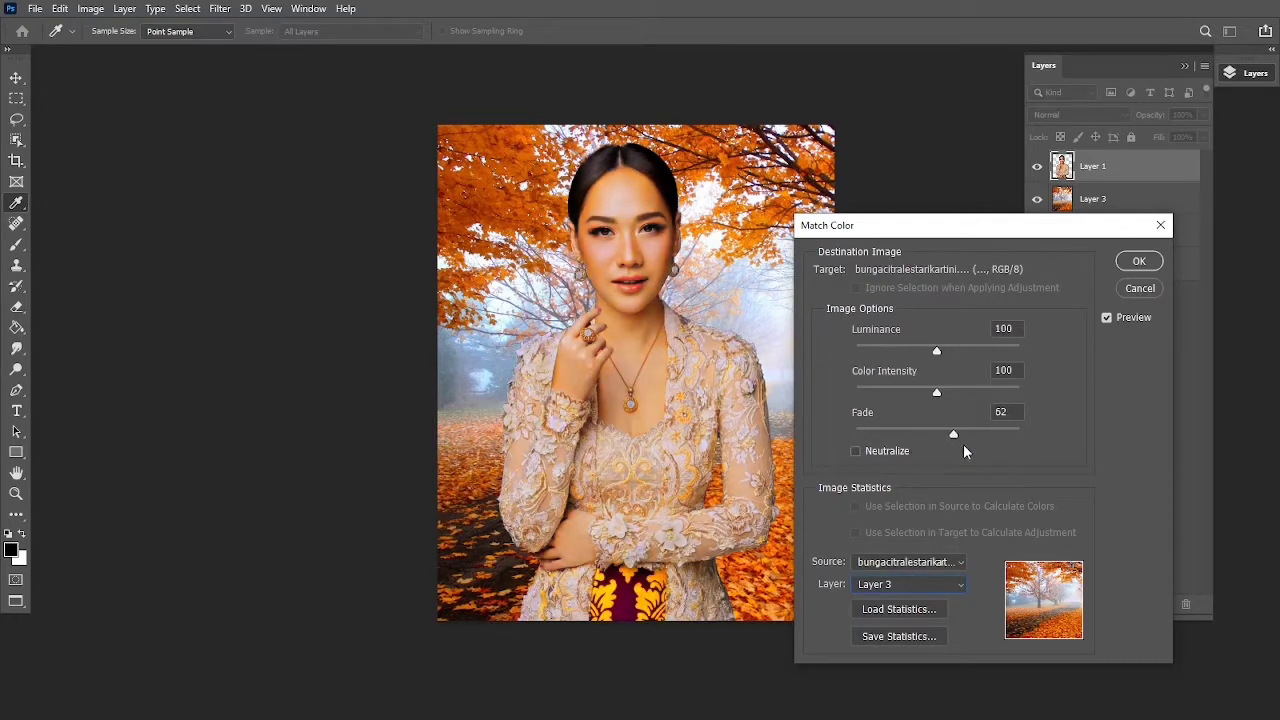
{"action": "left_click", "coordinate": [962, 444]}
{"action": "mouse_move", "coordinate": [937, 392]}
{"action": "left_mouse_down"}
{"action": "mouse_move", "coordinate": [900, 394]}
{"action": "mouse_move", "coordinate": [945, 402]}
{"action": "left_mouse_up"}
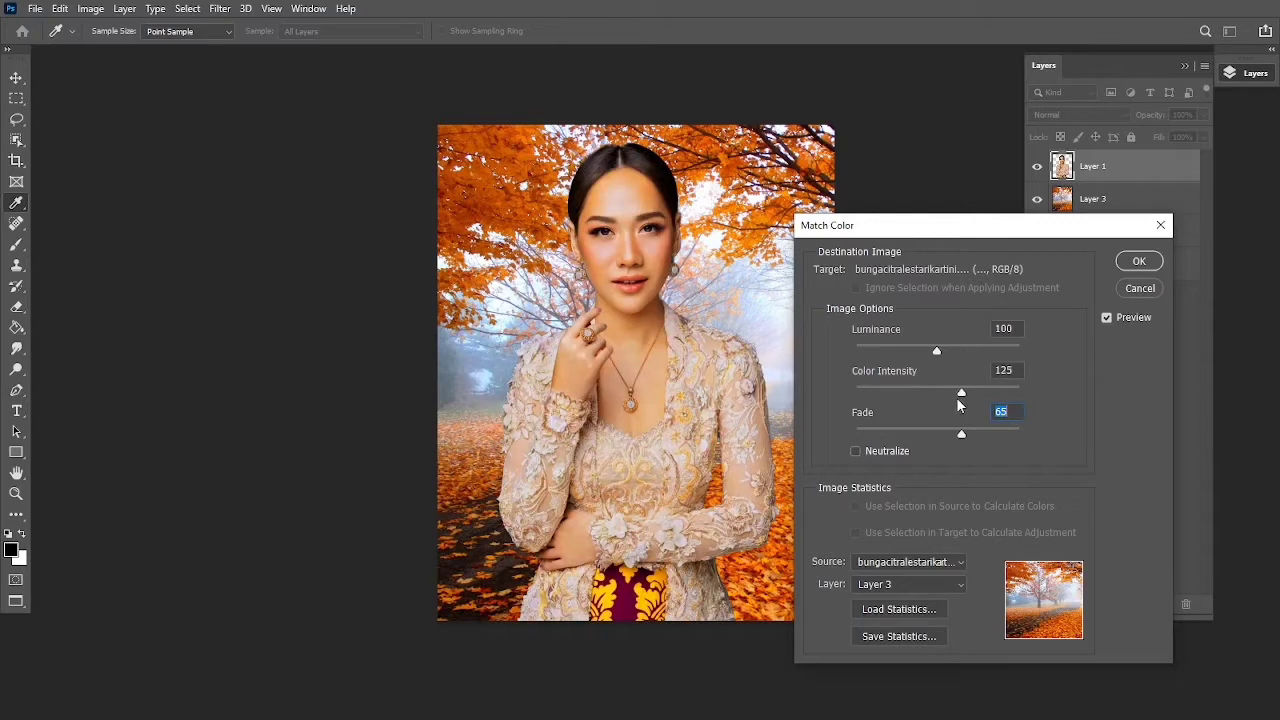
{"action": "left_click", "coordinate": [942, 397]}
{"action": "left_click_drag", "start_coordinate": [991, 437], "coordinate": [988, 437]}
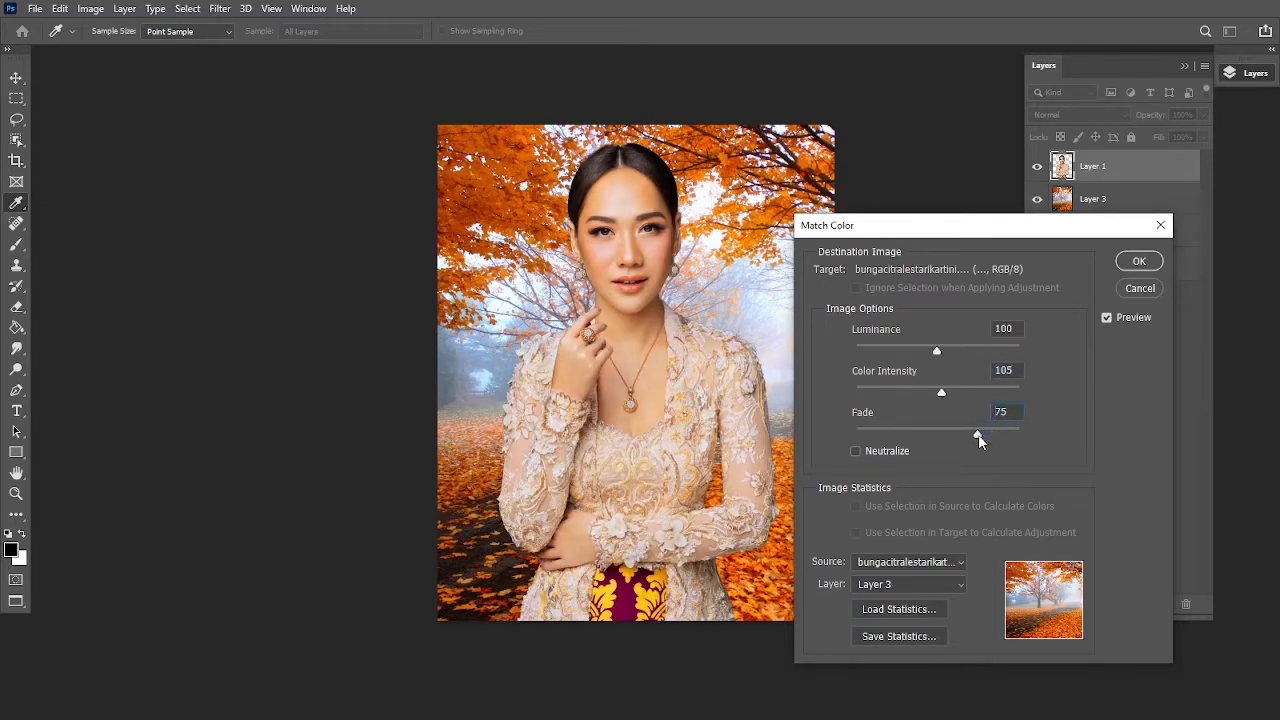
{"action": "left_click_drag", "start_coordinate": [937, 352], "coordinate": [921, 351]}
{"action": "key", "text": "Return"}
{"action": "key", "text": "v"}
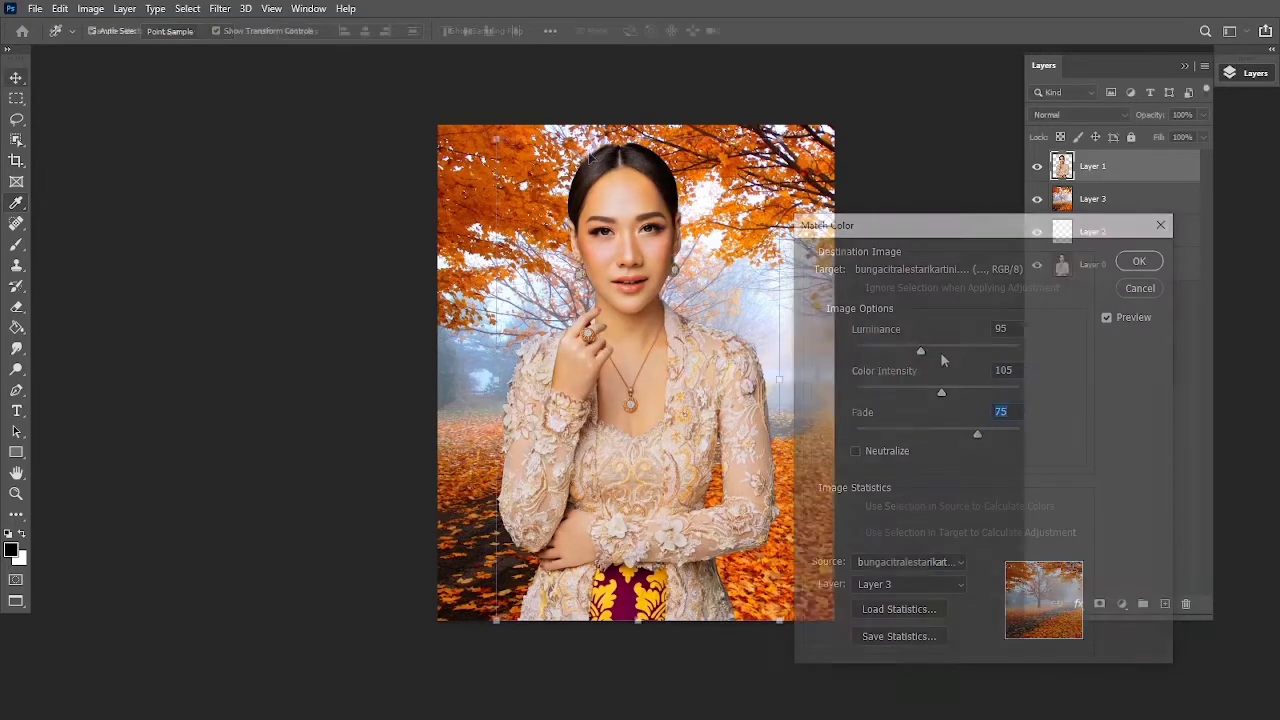
{"action": "key", "text": "ctrl+minus"}
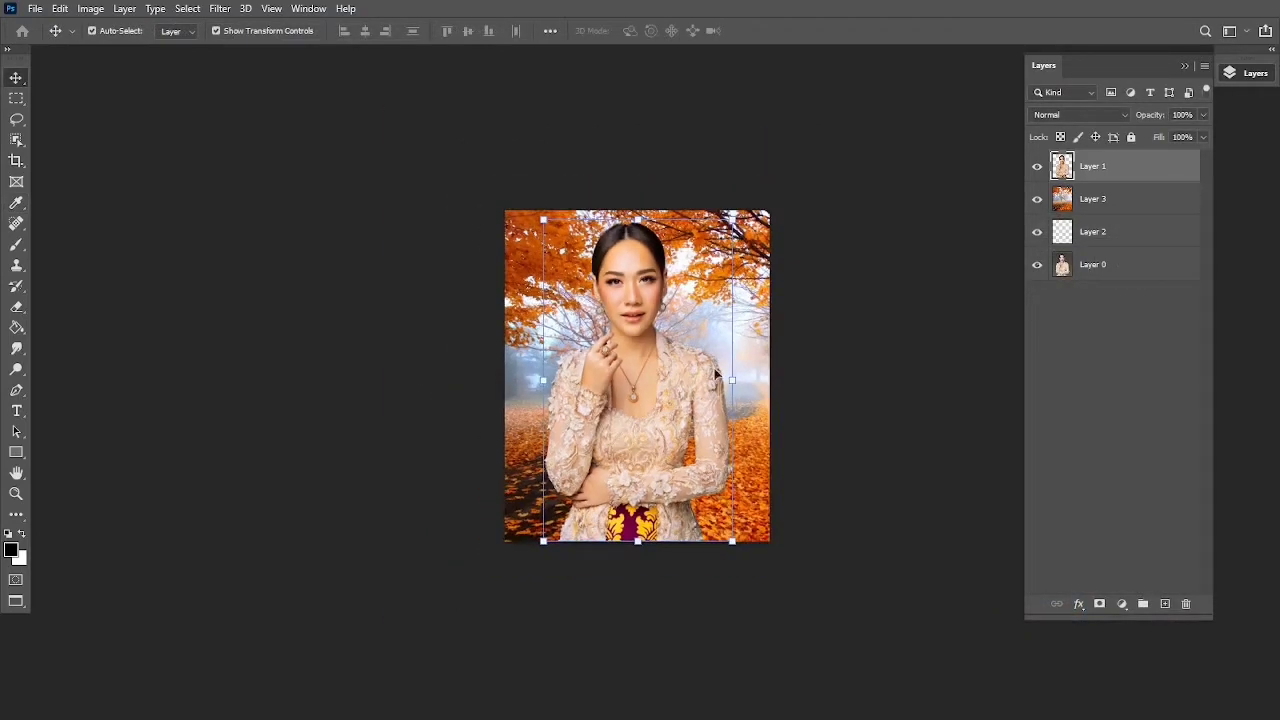
- Choose a hair-strand preset for the Brush tool
{"action": "key", "text": "ctrl+plus"}
{"action": "key", "text": "ctrl+plus"}
{"action": "key", "text": "ctrl+plus"}
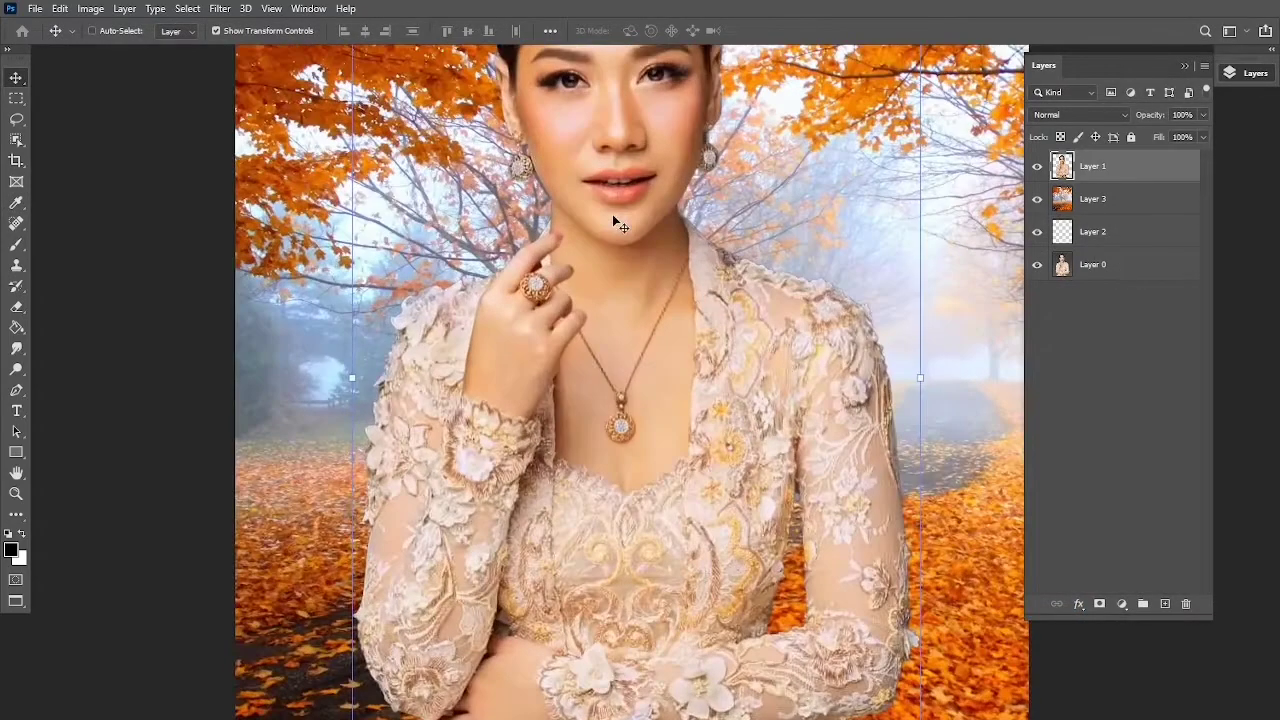
{"action": "key", "text": "ctrl+minus"}
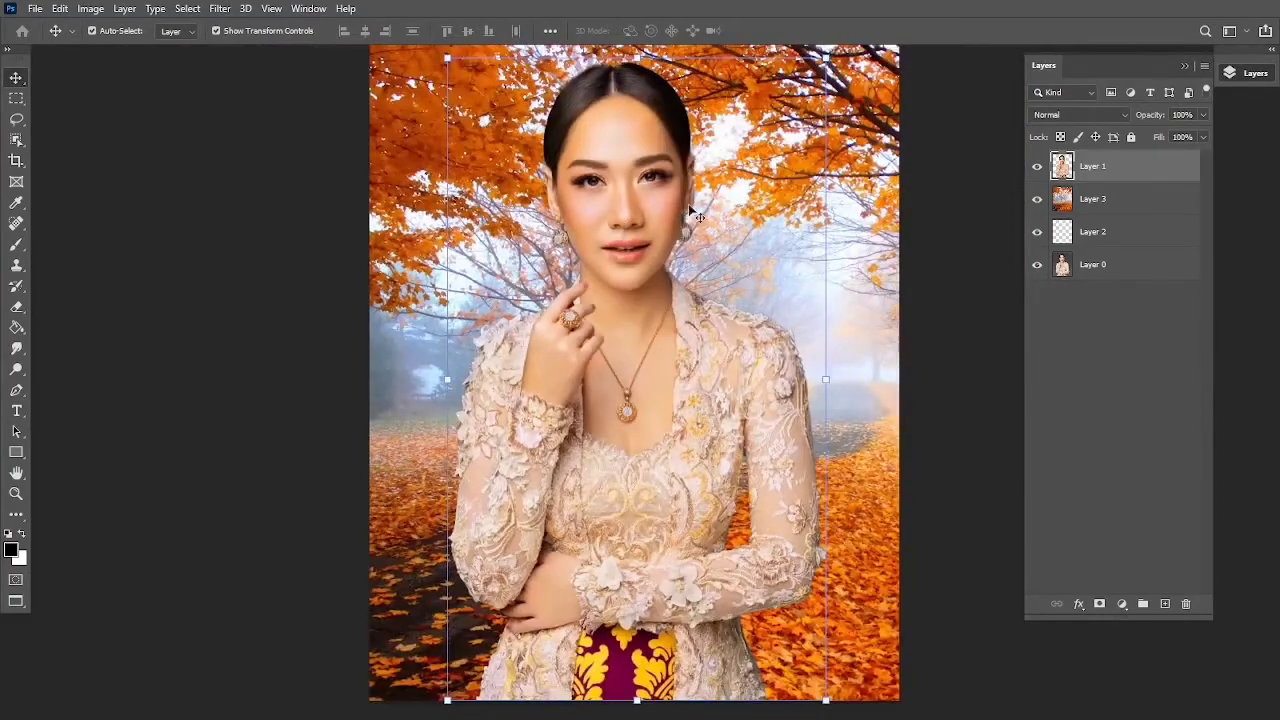
{"action": "key", "text": "ctrl+minus"}
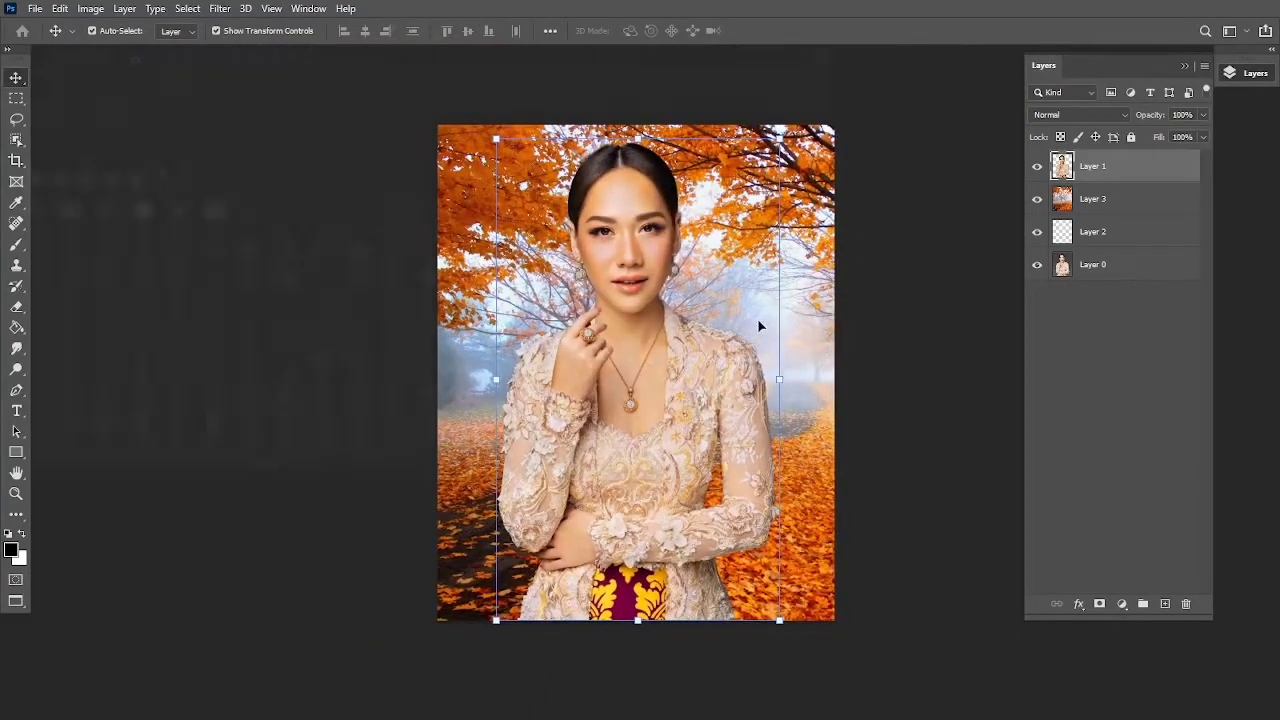
{"action": "key", "text": "b"}
{"action": "right_click", "coordinate": [757, 318]}
{"action": "left_click", "coordinate": [329, 349]}
{"action": "key", "text": "Return"}
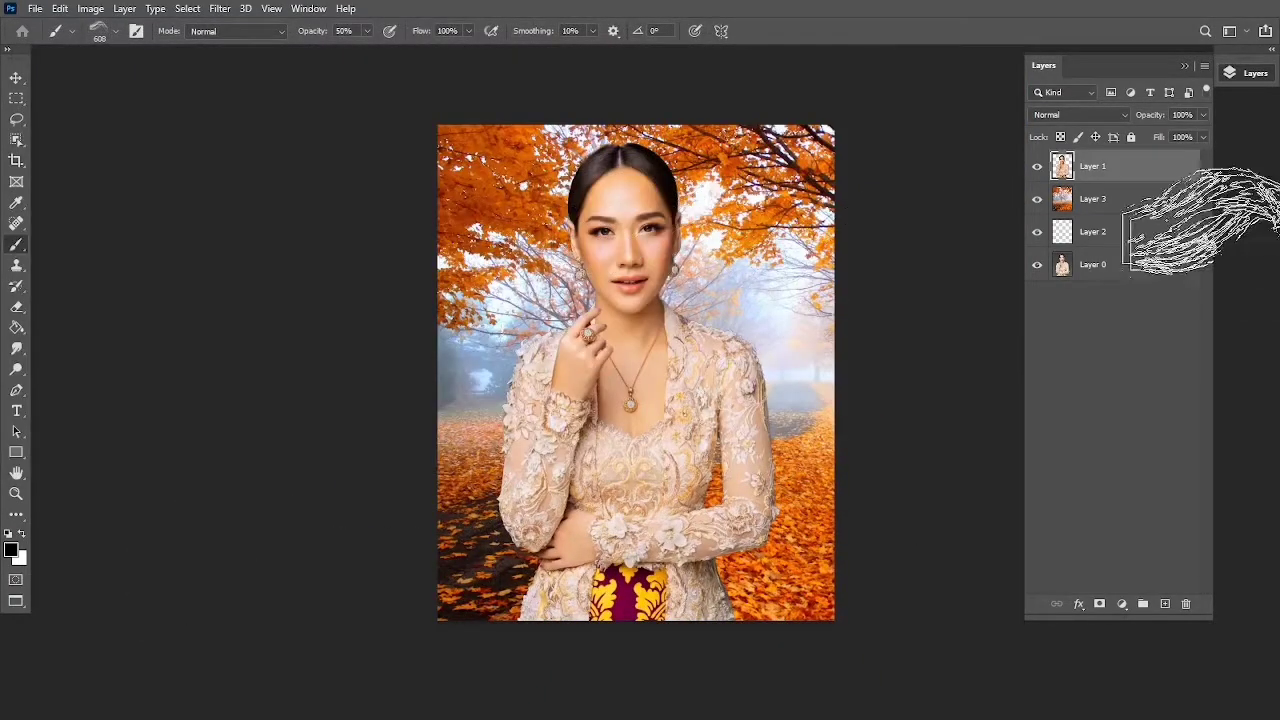
- On a new layer above Layer 3, stamp dark hair strands at 100% opacity
{"action": "left_click", "coordinate": [1091, 204]}
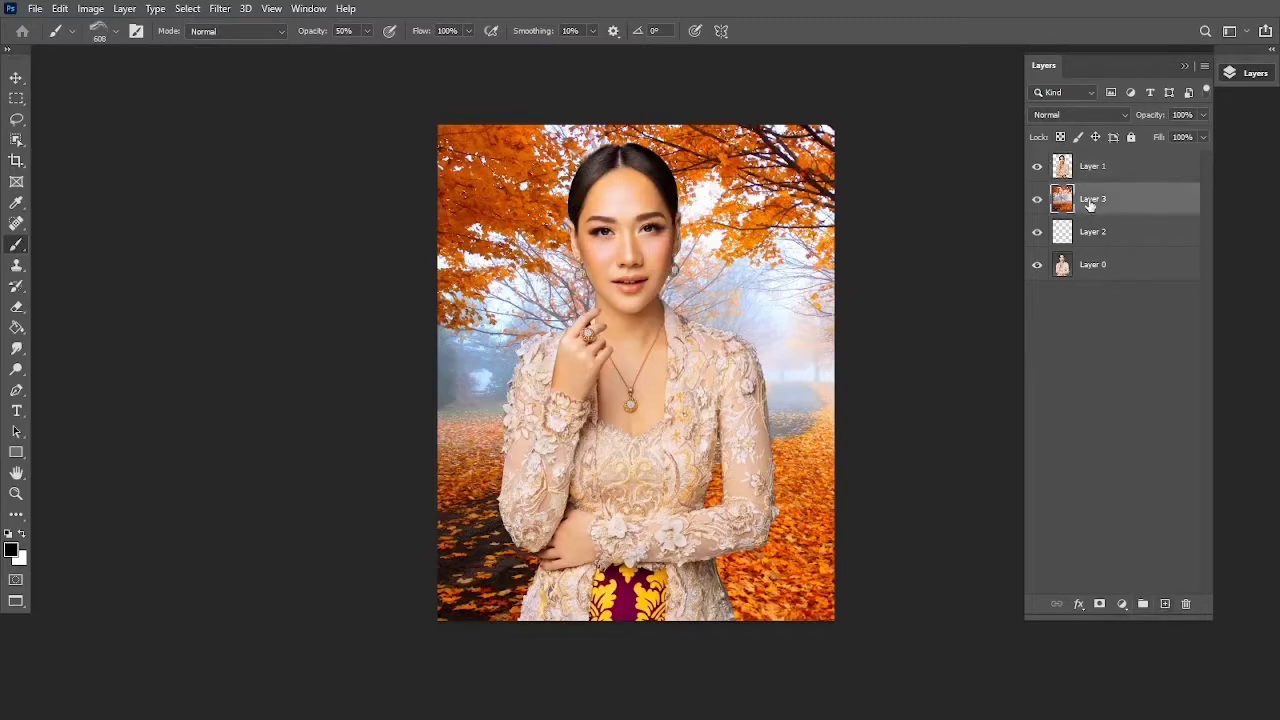
{"action": "left_click", "coordinate": [1165, 604]}
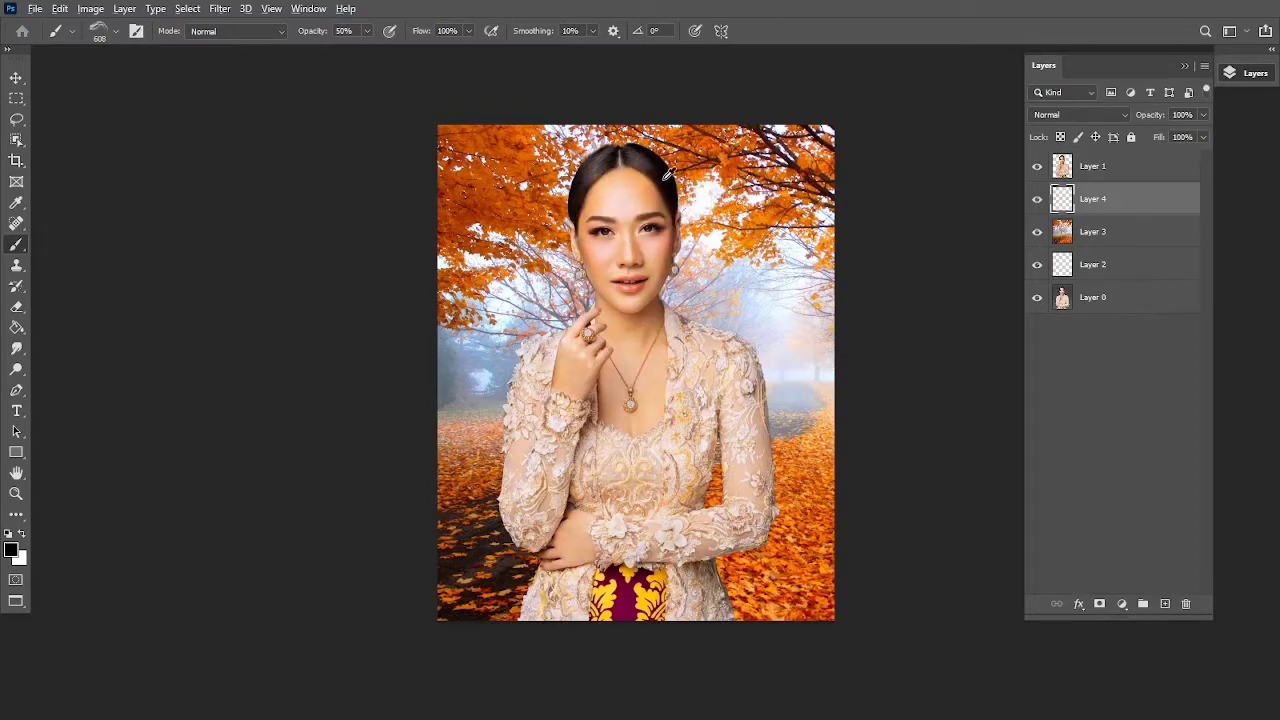
{"action": "key", "text": "1"}
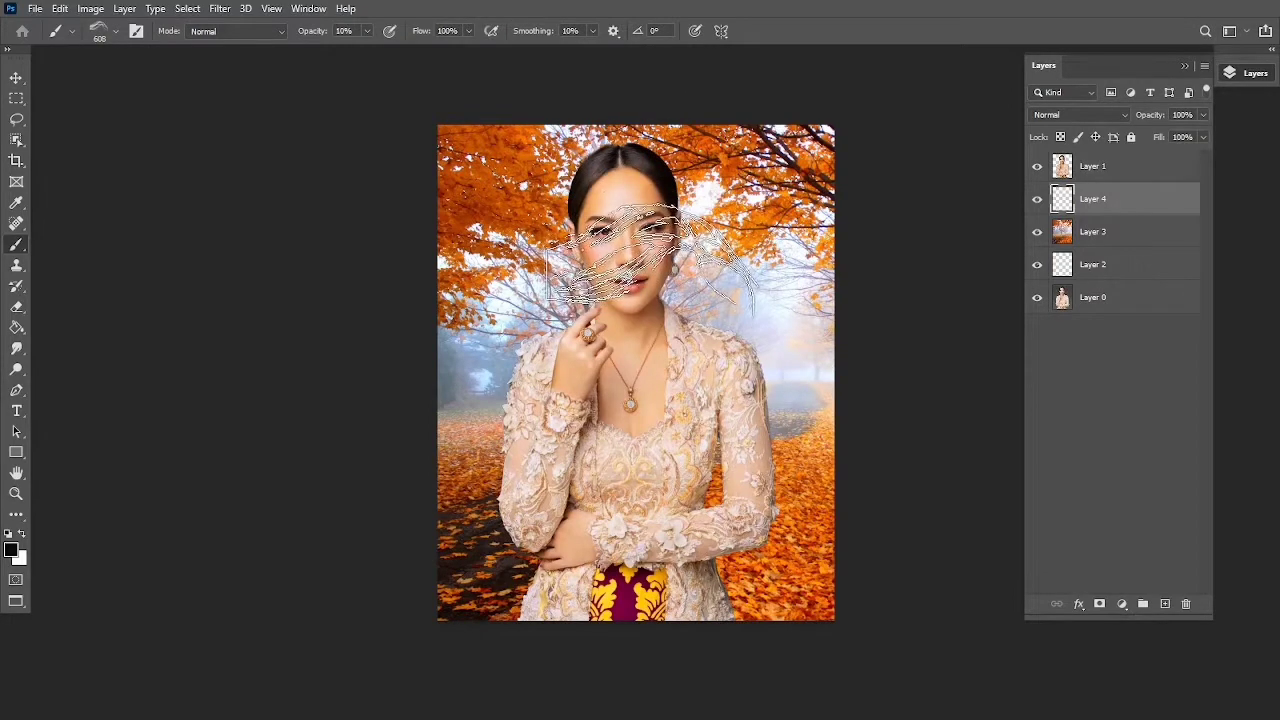
{"action": "key", "text": "0"}
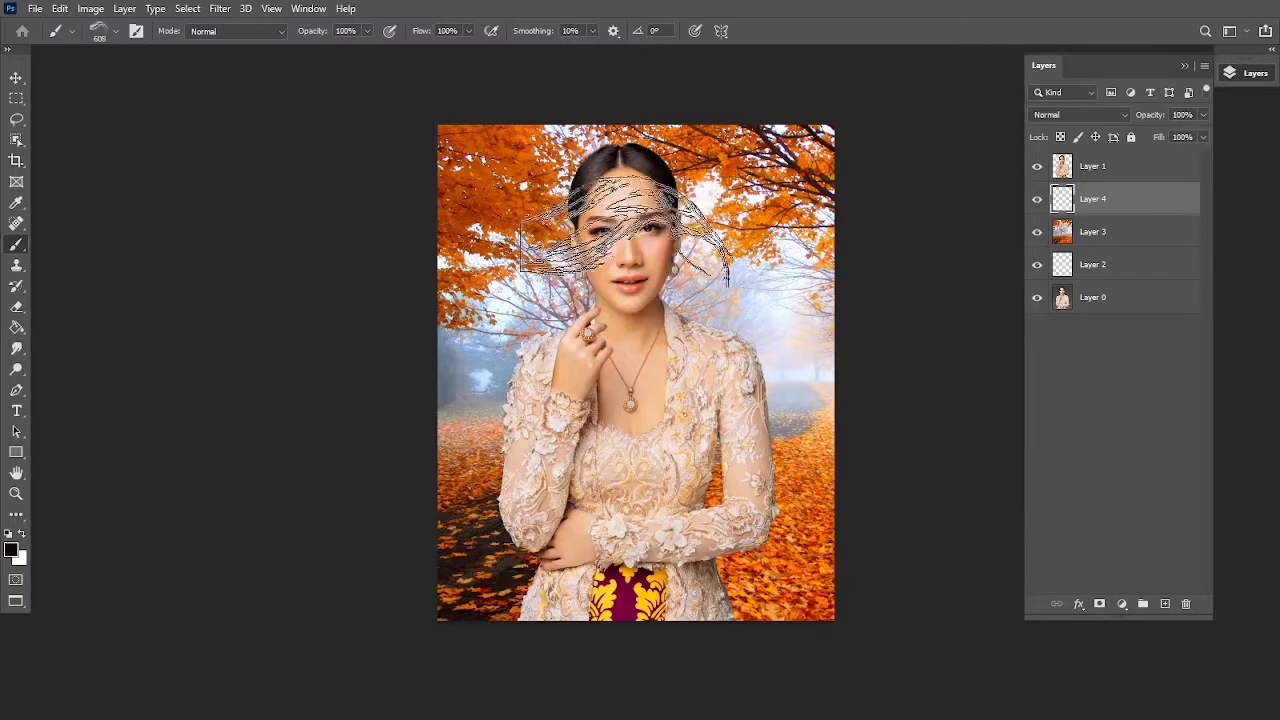
{"action": "left_click", "coordinate": [624, 229]}
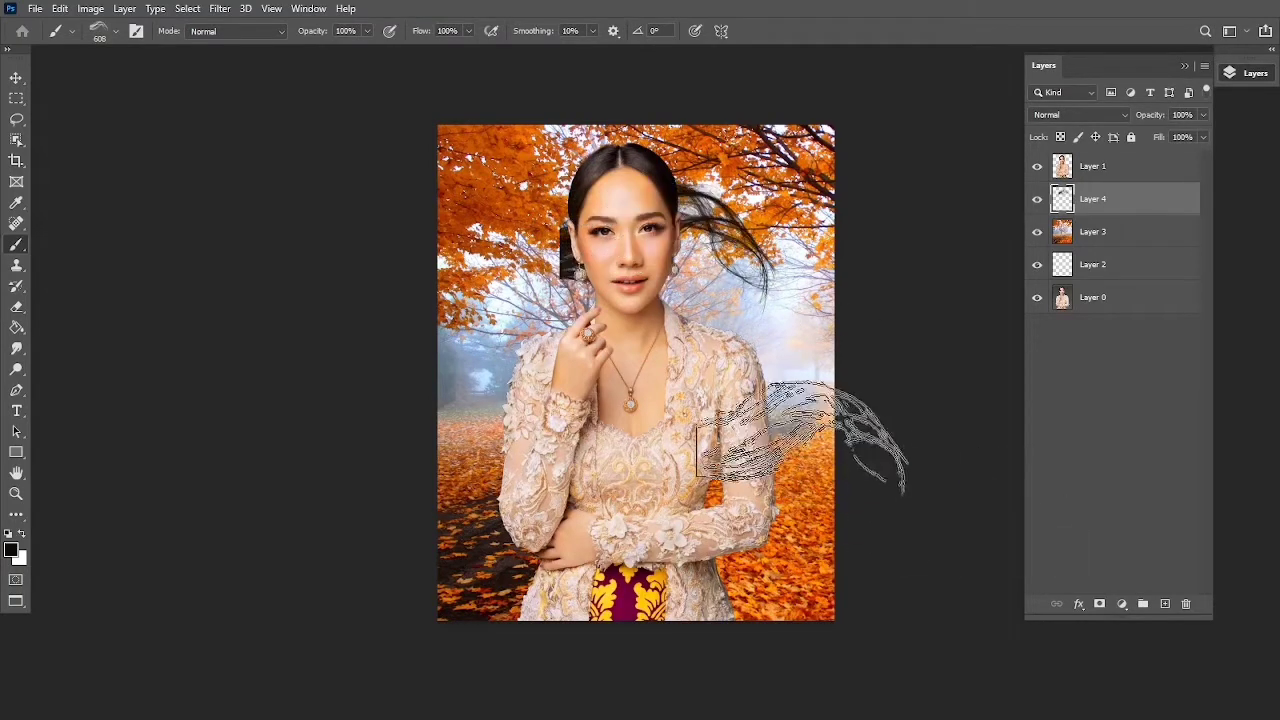
- Rotate and position the hair strands beside the woman's head
{"action": "key", "text": "v"}
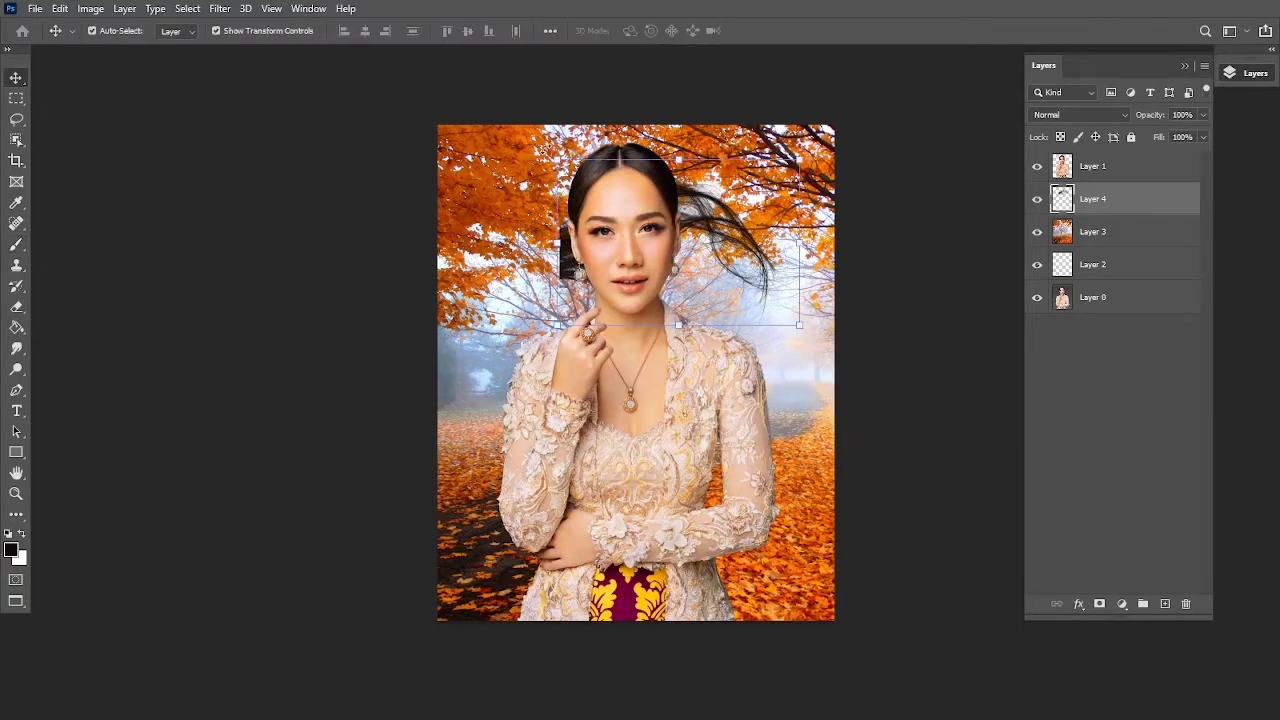
{"action": "key", "text": "ctrl+t"}
{"action": "left_click_drag", "start_coordinate": [700, 100], "coordinate": [748, 114]}
{"action": "left_click_drag", "start_coordinate": [671, 213], "coordinate": [690, 296]}
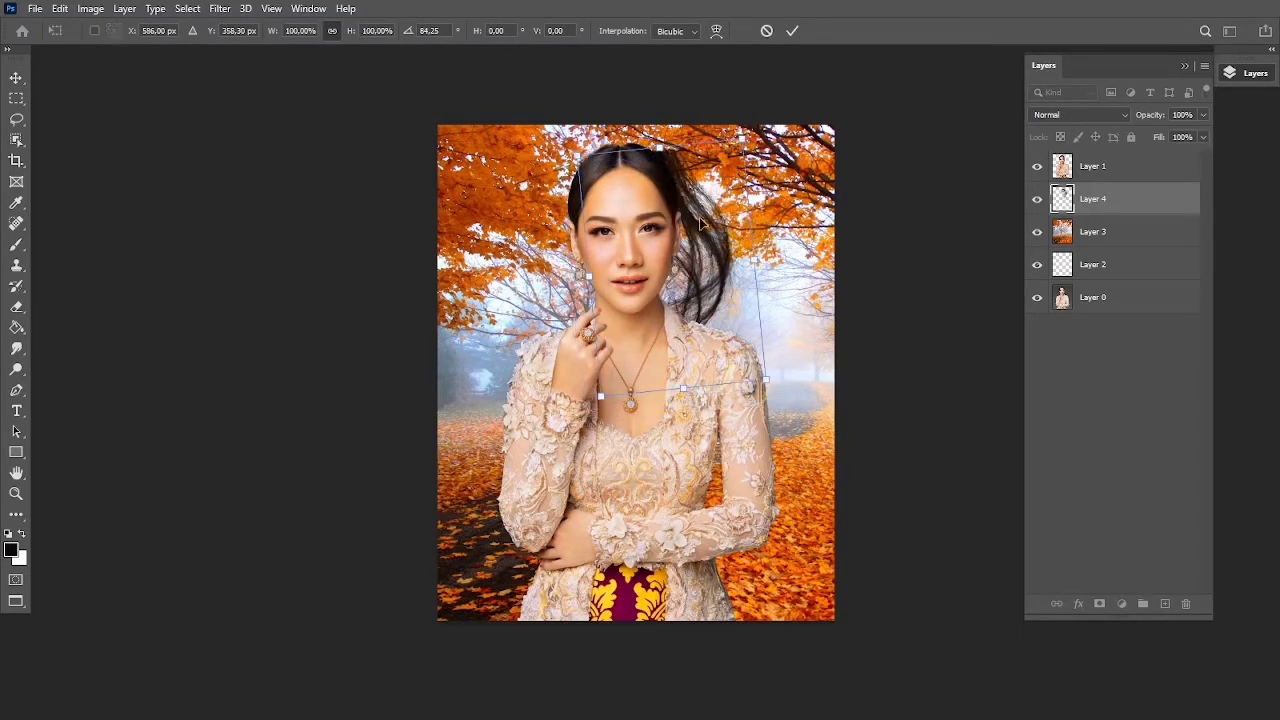
{"action": "left_click_drag", "start_coordinate": [795, 165], "coordinate": [778, 140]}
{"action": "key", "text": "Return"}
- Duplicate the hair, flip a copy horizontally, and place it near the face
{"action": "key", "text": "ctrl+j"}
{"action": "key", "text": "ctrl+t"}
{"action": "key", "text": "Return"}
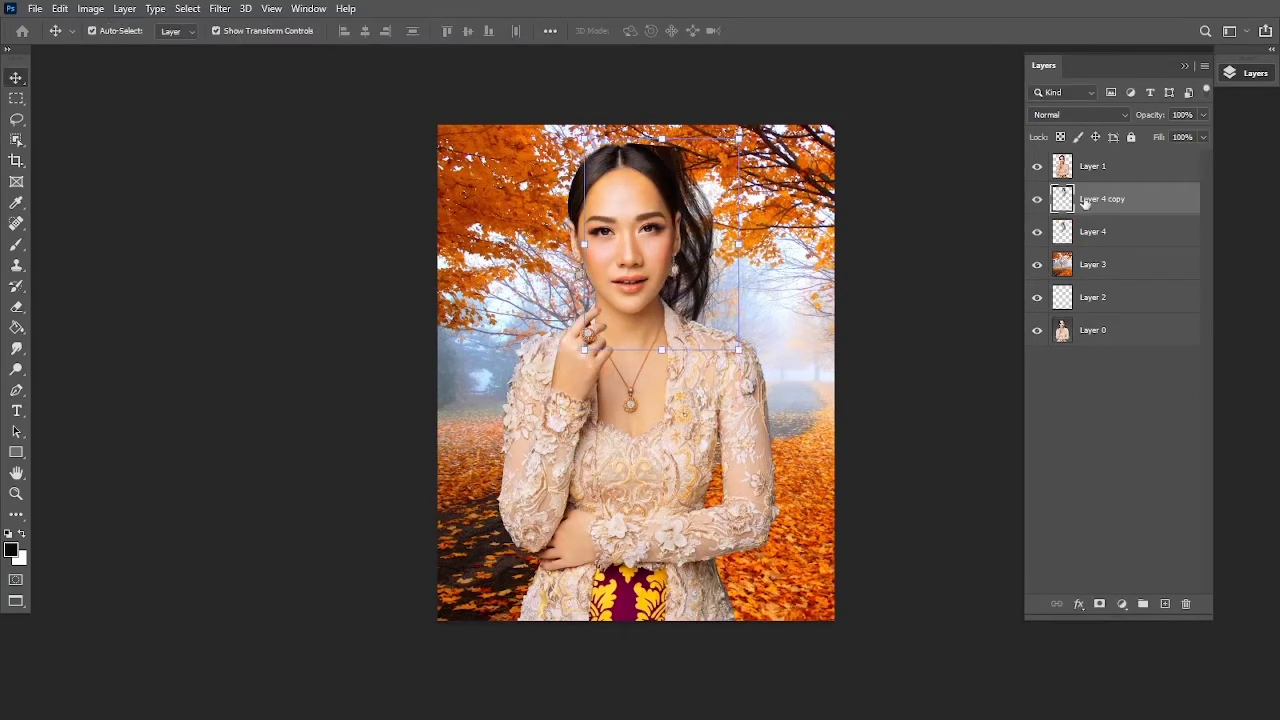
{"action": "key", "text": "b"}
{"action": "key", "text": "ctrl+j"}
{"action": "key", "text": "ctrl+t"}
{"action": "right_click", "coordinate": [595, 312]}
{"action": "left_click", "coordinate": [640, 577]}
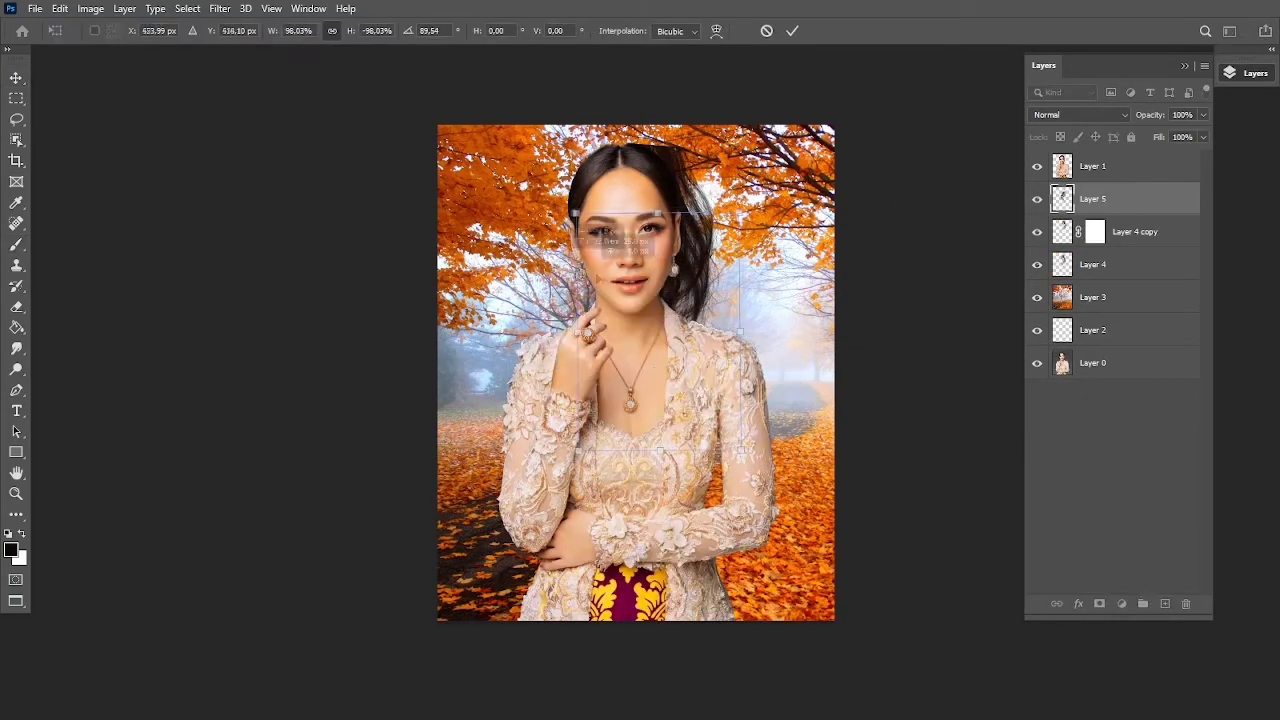
{"action": "mouse_move", "coordinate": [630, 300]}
{"action": "left_mouse_down"}
{"action": "mouse_move", "coordinate": [577, 272]}
{"action": "mouse_move", "coordinate": [590, 280]}
{"action": "mouse_move", "coordinate": [600, 230]}
{"action": "left_mouse_up"}
{"action": "key", "text": "Return"}
- Duplicate the hair piece, bring it to the top, and narrow it over the head
{"action": "key", "text": "ctrl+j"}
{"action": "key", "text": "ctrl+shift+bracketright"}
{"action": "key", "text": "ctrl+t"}
{"action": "left_click_drag", "start_coordinate": [680, 145], "coordinate": [627, 145]}
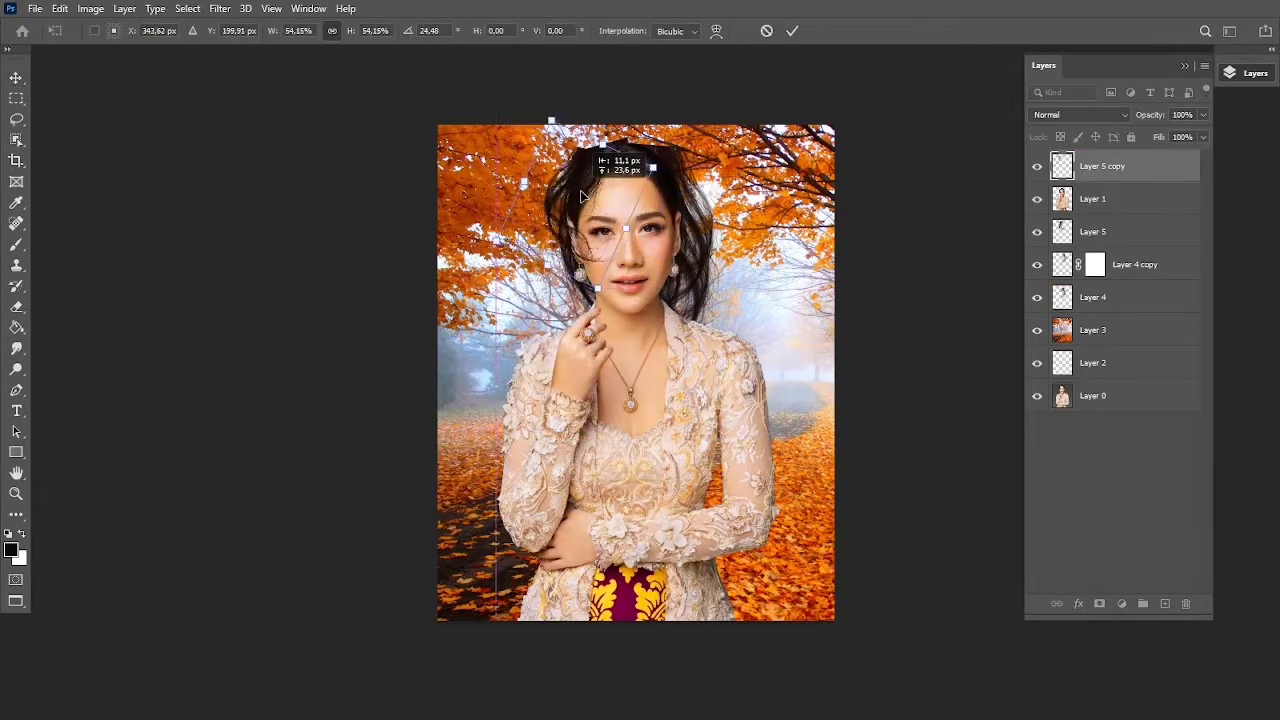
{"action": "key", "text": "Return"}
- Move a hair copy above the woman's layer and rotate it to frame the head
{"action": "left_click", "coordinate": [1100, 231]}
{"action": "left_click_drag", "start_coordinate": [1100, 231], "coordinate": [1100, 183]}
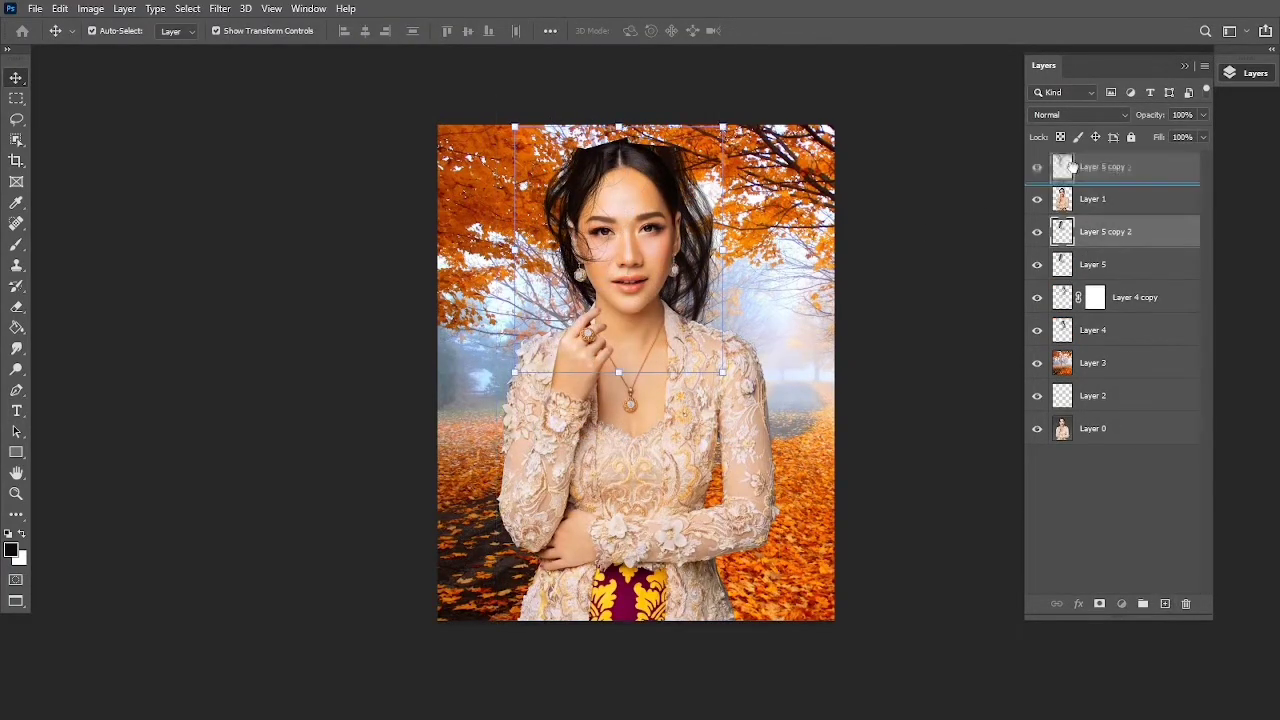
{"action": "key", "text": "ctrl+t"}
{"action": "left_click_drag", "start_coordinate": [506, 115], "coordinate": [626, 82]}
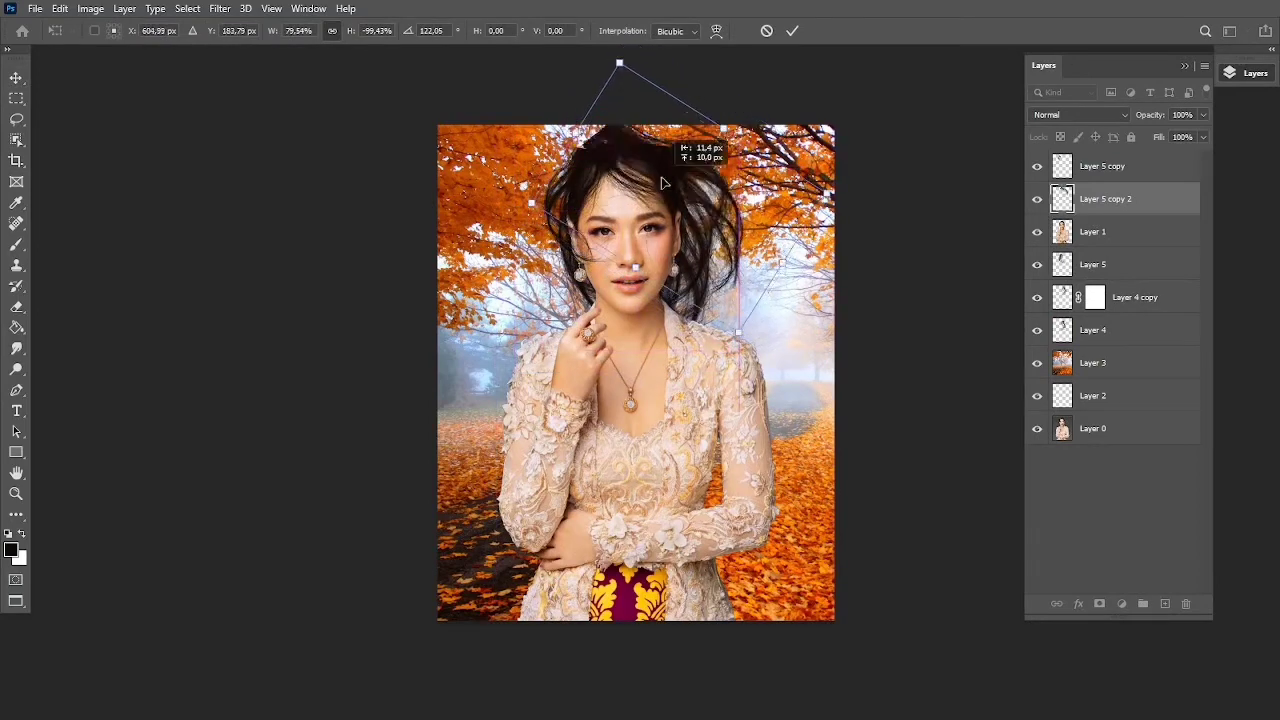
{"action": "key", "text": "Return"}
{"action": "key", "text": "ctrl+j"}
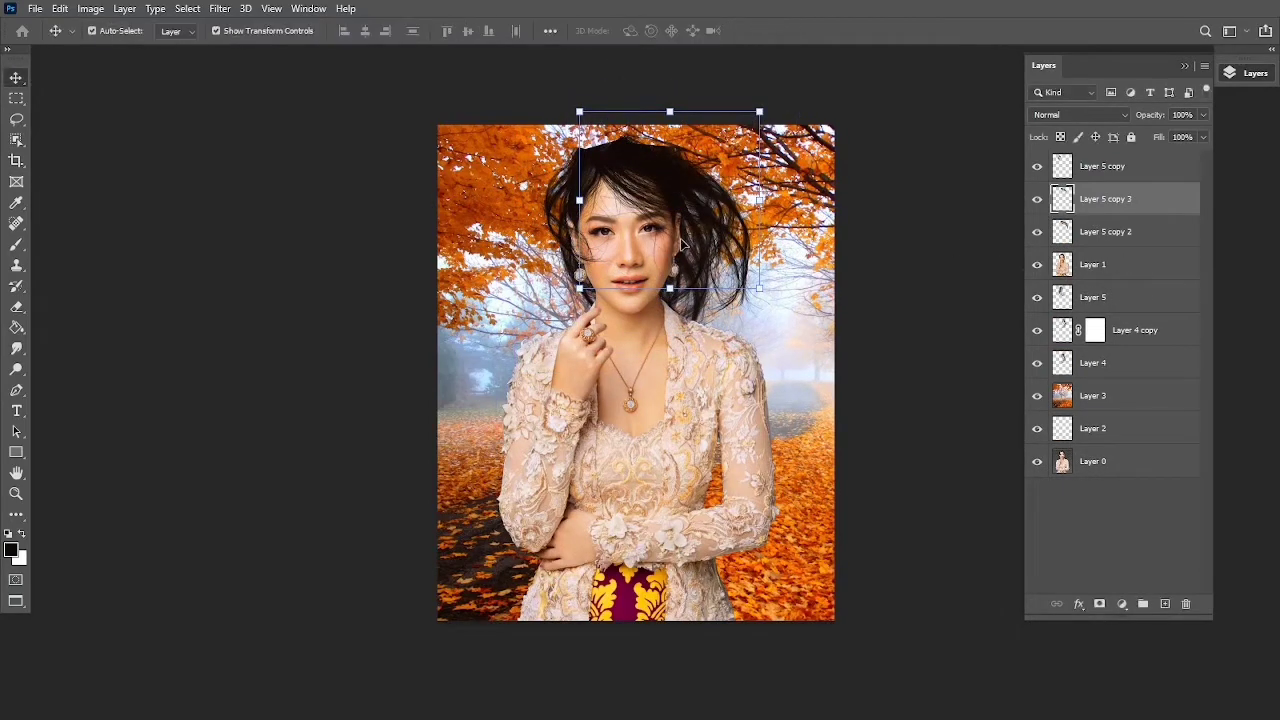
- Paste a hair layer beneath the woman's layer and rotate it 180° into place
{"action": "left_click", "coordinate": [1092, 297]}
{"action": "key", "text": "ctrl+v"}
{"action": "key", "text": "ctrl+t"}
{"action": "left_click_drag", "start_coordinate": [614, 300], "coordinate": [886, 329]}
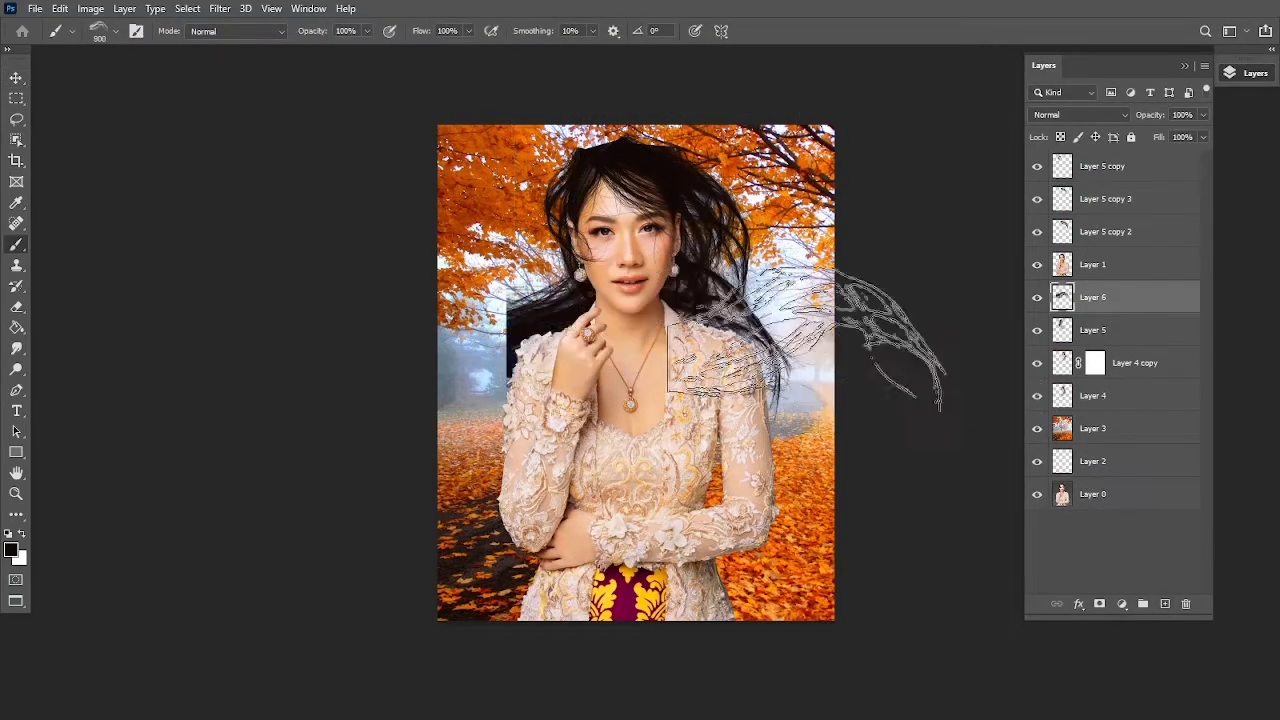
{"action": "right_click", "coordinate": [553, 260]}
{"action": "left_click", "coordinate": [620, 481]}
{"action": "key", "text": "Return"}
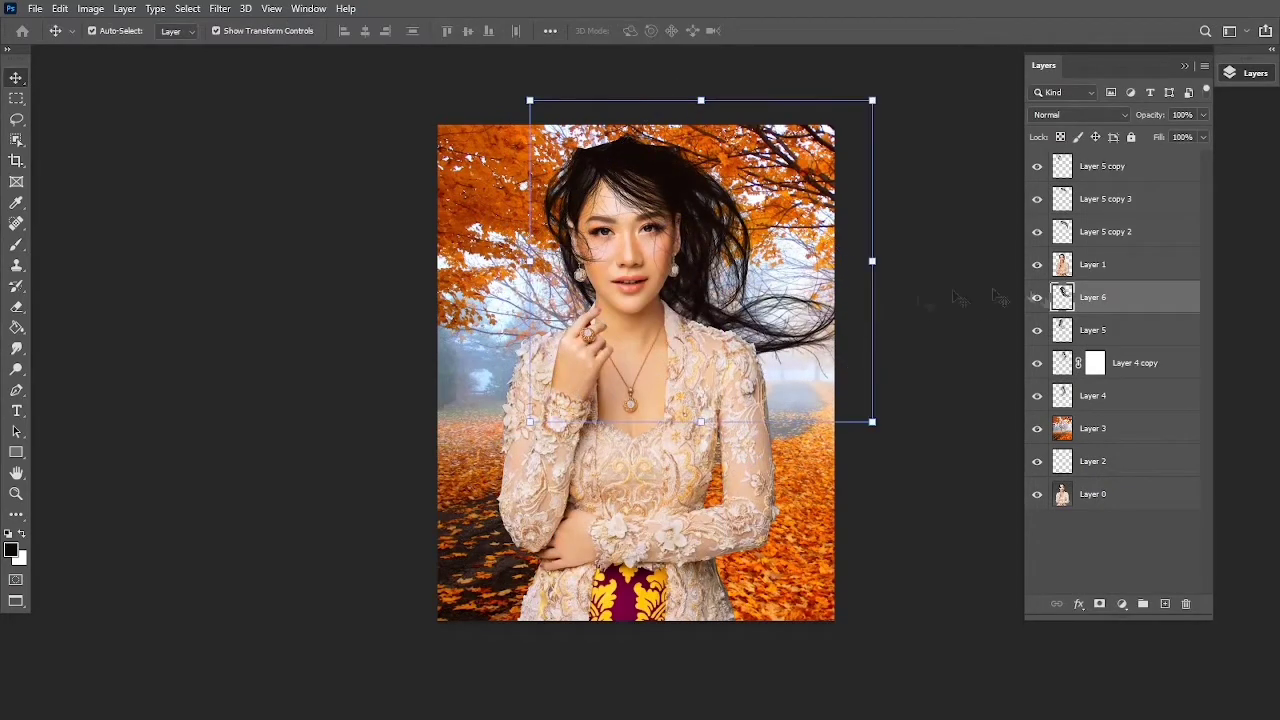
- Stamp hair strands on a new layer and scale and rotate them onto the head
{"action": "key", "text": "ctrl+shift+alt+n"}
{"action": "key", "text": "b"}
{"action": "right_click", "coordinate": [770, 300]}
{"action": "double_click", "coordinate": [329, 357]}
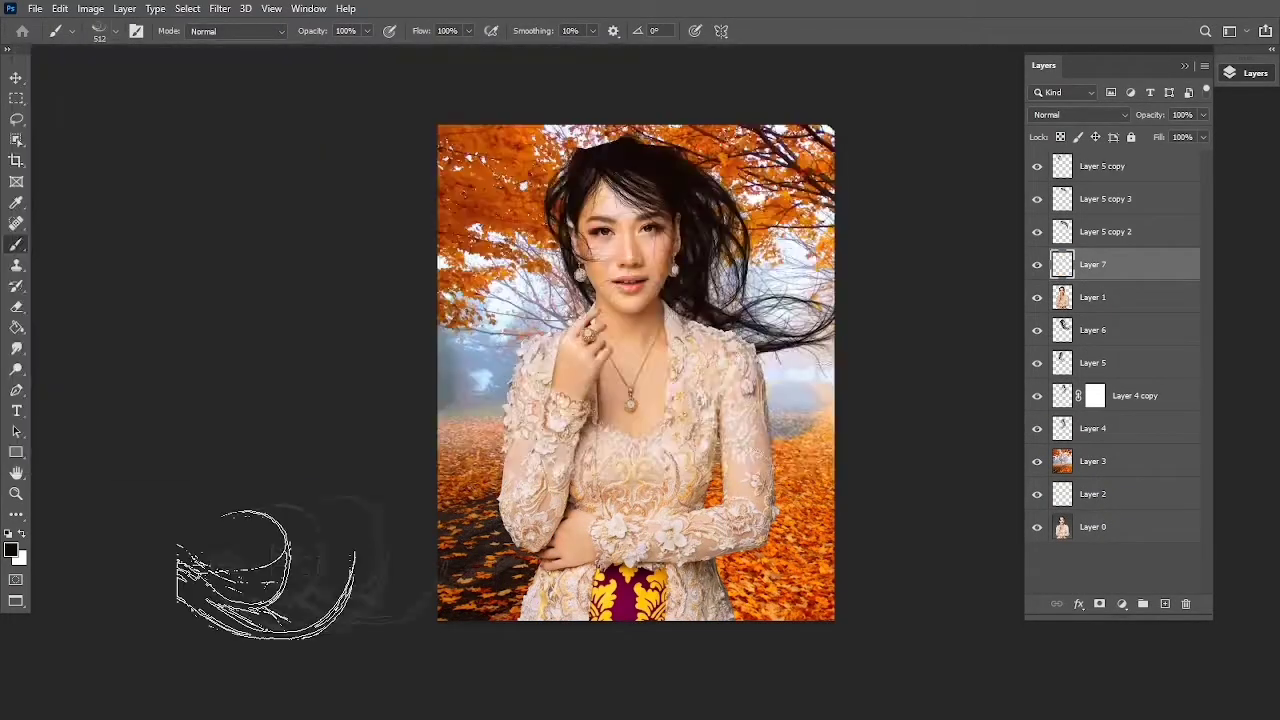
{"action": "left_click", "coordinate": [630, 350]}
{"action": "key", "text": "ctrl+t"}
{"action": "left_click_drag", "start_coordinate": [640, 350], "coordinate": [620, 235]}
{"action": "left_click_drag", "start_coordinate": [690, 300], "coordinate": [708, 270]}
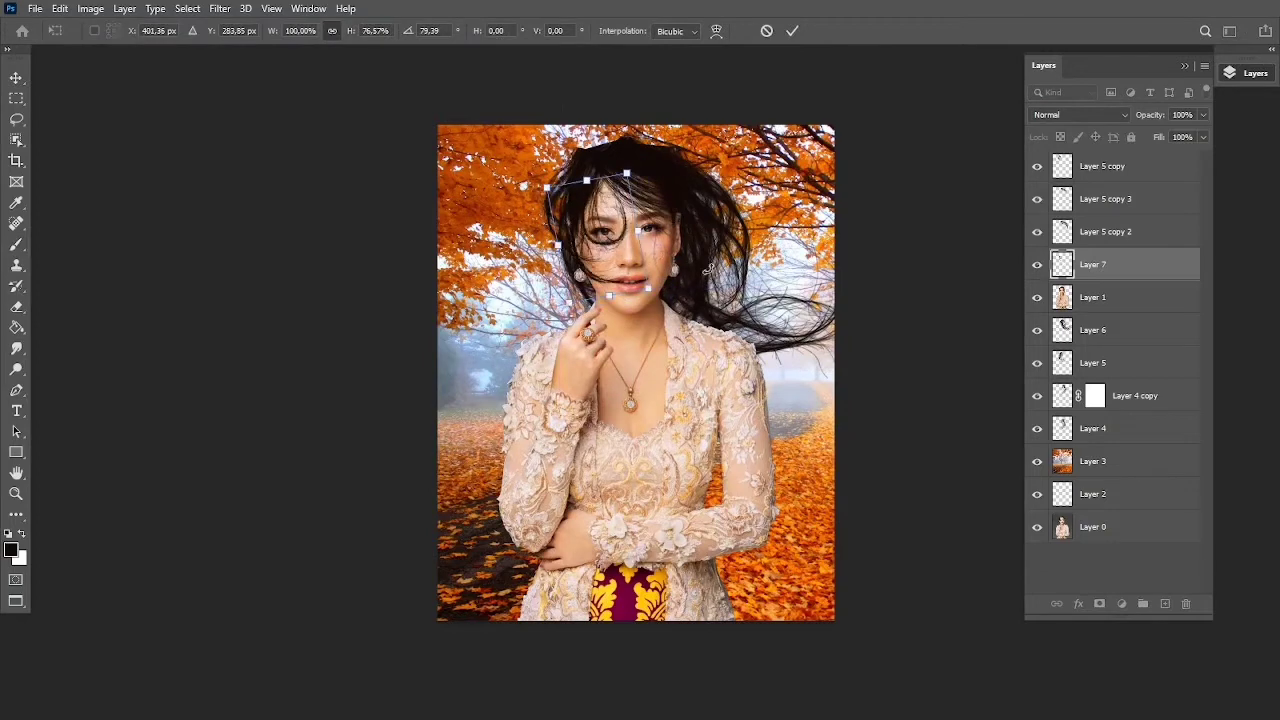
{"action": "key", "text": "Return"}
- Create another strand layer and reduce the hair brush size to 150
{"action": "key", "text": "ctrl+shift+alt+n"}
{"action": "key", "text": "b"}
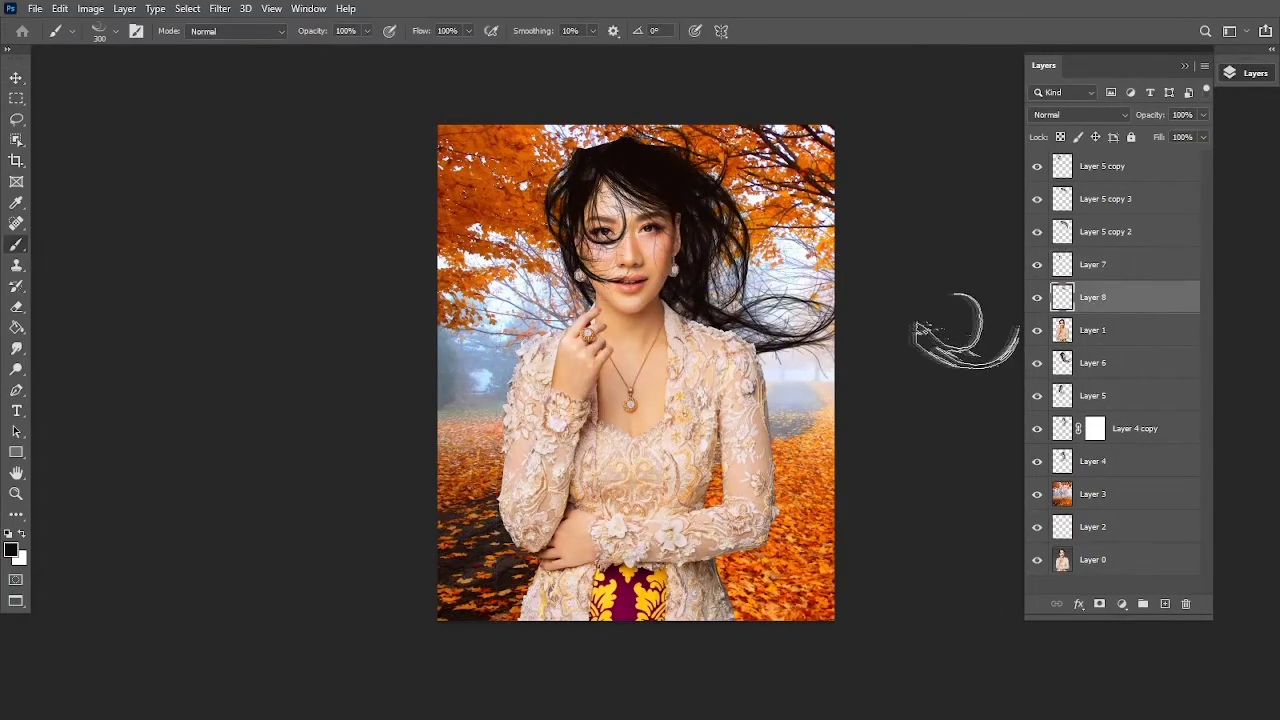
{"action": "key", "text": "bracketleft"}
{"action": "key", "text": "bracketleft"}
{"action": "key", "text": "bracketleft"}
- Add a layer mask to Layer 7 and choose a small soft brush for masking
{"action": "scroll", "coordinate": [630, 250], "scroll_direction": "up", "scroll_amount": 3}
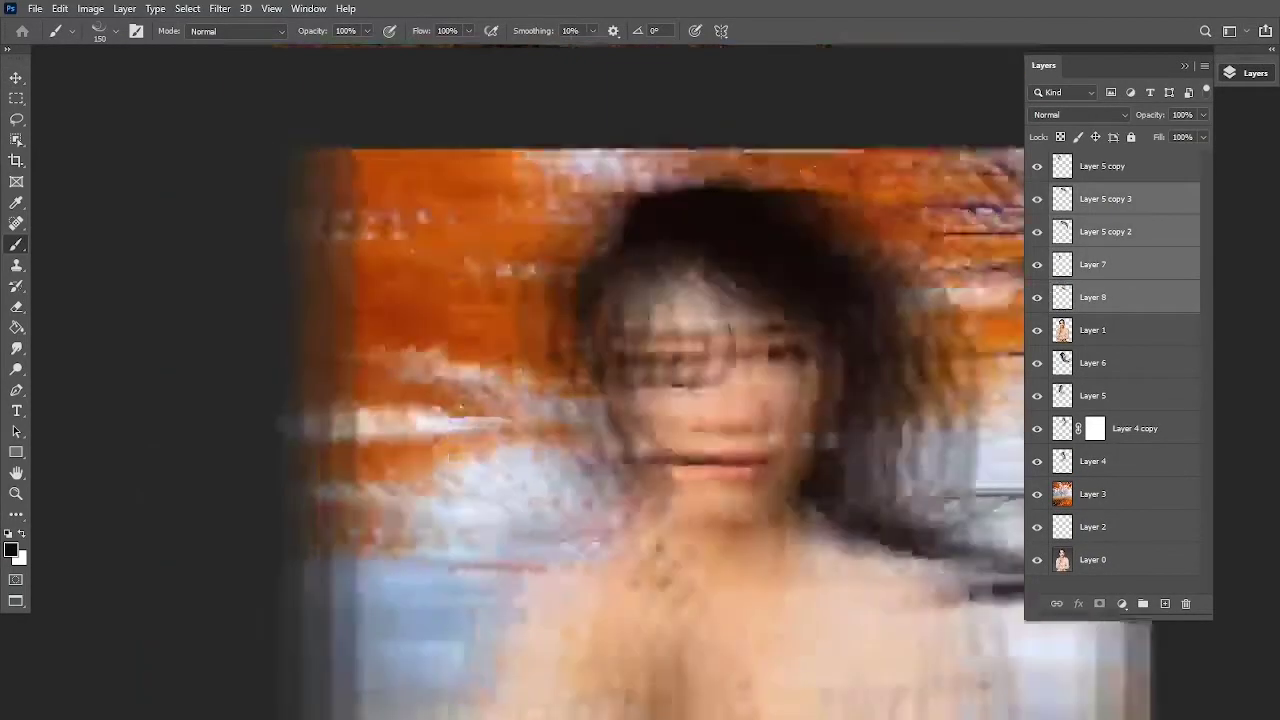
{"action": "left_click", "coordinate": [740, 200], "text": "ctrl"}
{"action": "left_click", "coordinate": [1099, 604]}
{"action": "left_click", "coordinate": [110, 30]}
{"action": "double_click", "coordinate": [43, 212]}
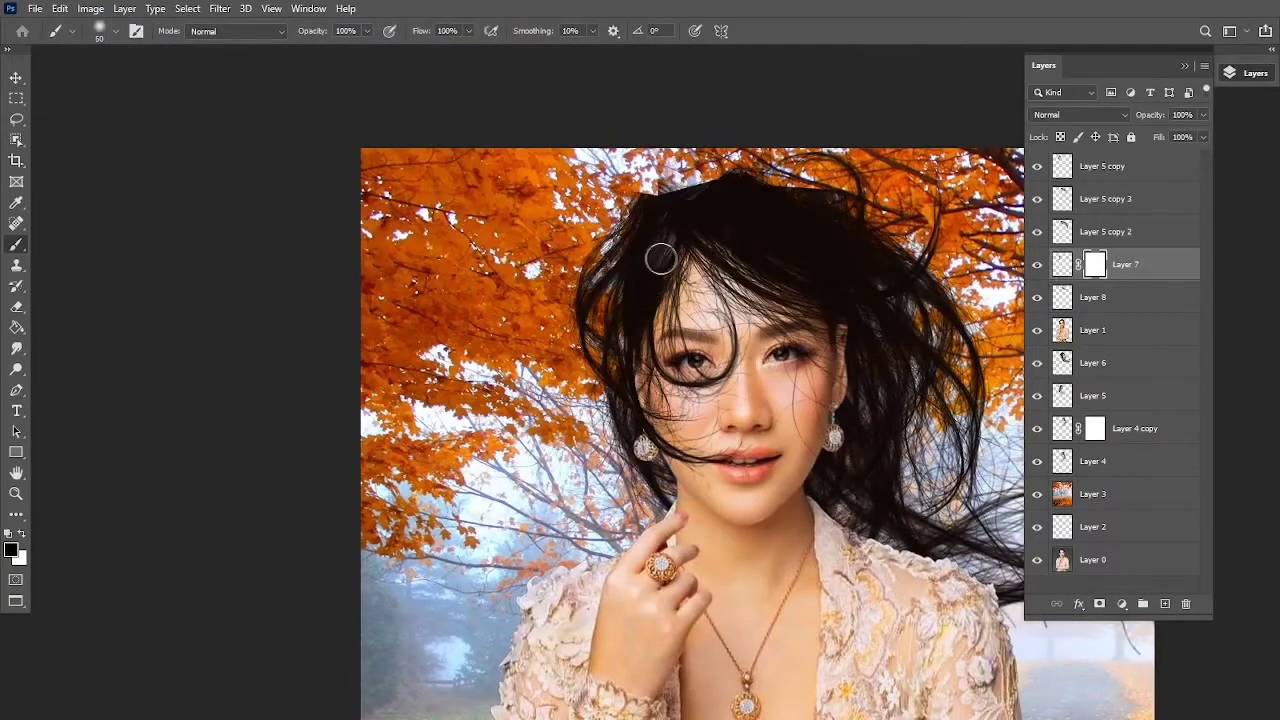
{"action": "key", "text": "v"}
{"action": "left_click", "coordinate": [784, 250]}
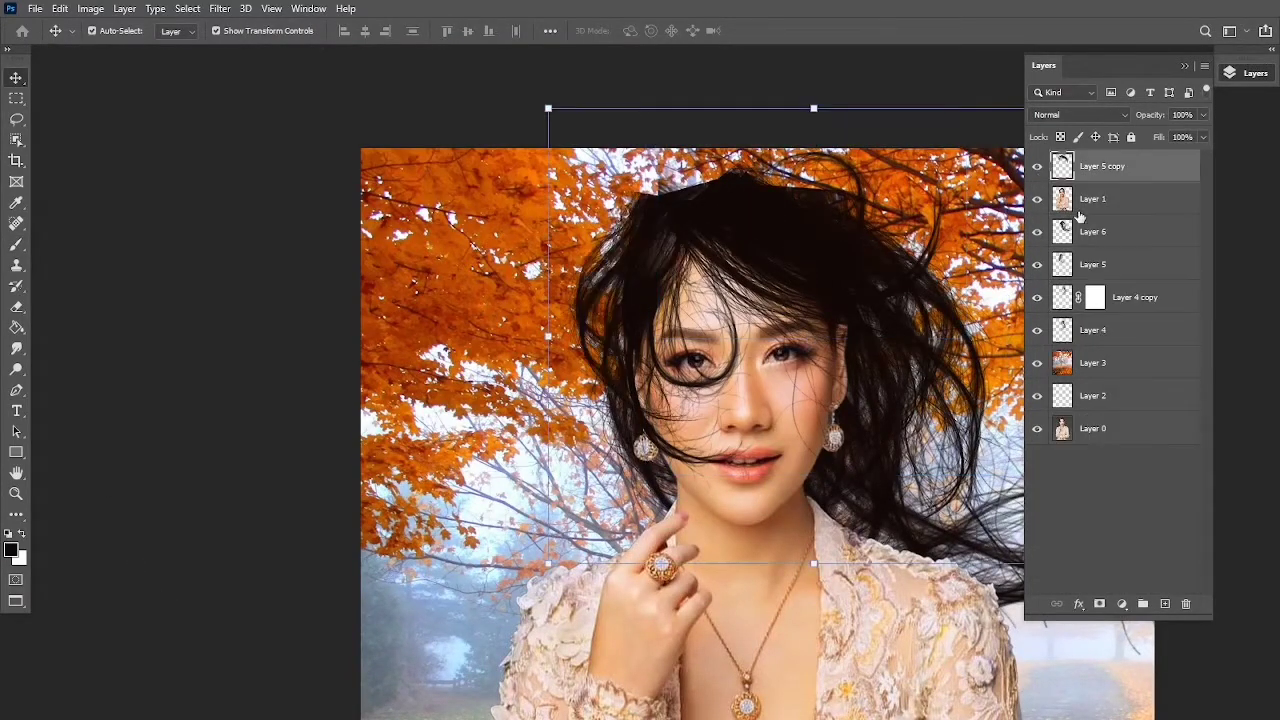
{"action": "key", "text": "b"}
- Mask the hair strands off the left eye and forehead, and blend the Layer 6 hair edge
{"action": "mouse_move", "coordinate": [699, 364]}
{"action": "left_mouse_down"}
{"action": "mouse_move", "coordinate": [711, 343]}
{"action": "mouse_move", "coordinate": [664, 425]}
{"action": "left_mouse_up"}
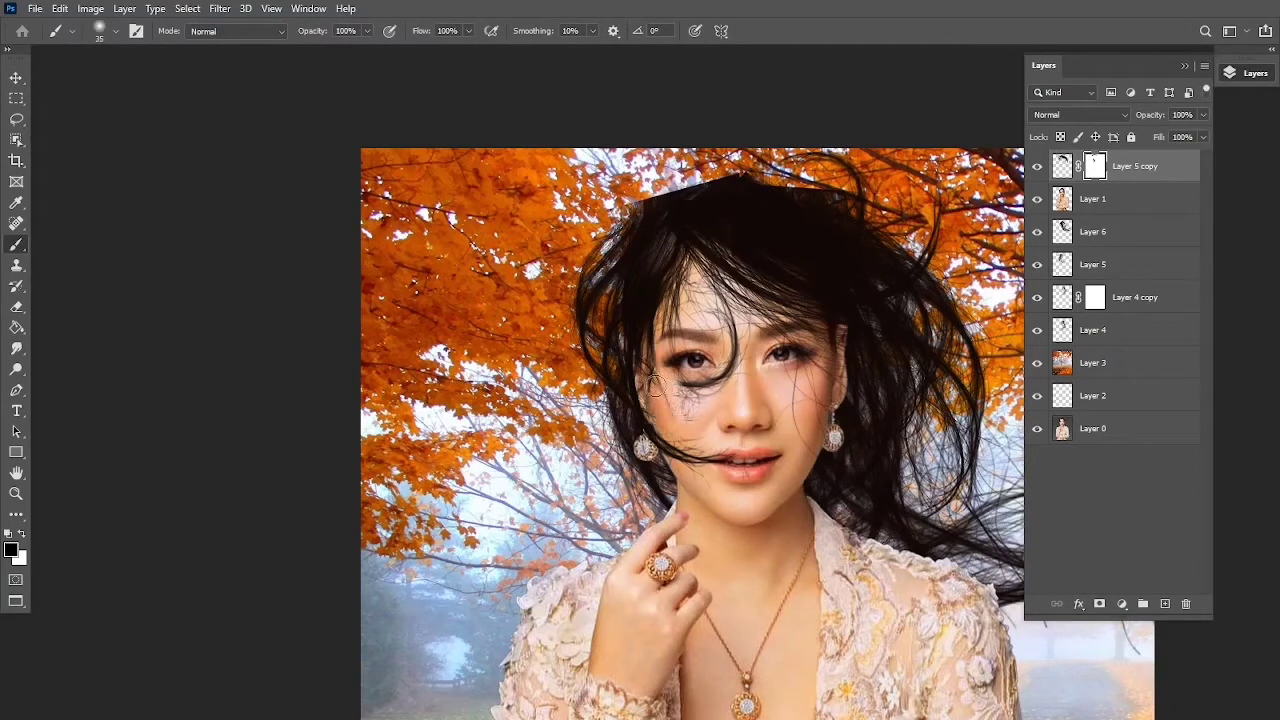
{"action": "key", "text": "bracketleft"}
{"action": "key", "text": "bracketleft"}
{"action": "key", "text": "bracketright"}
{"action": "key", "text": "bracketright"}
{"action": "key", "text": "bracketright"}
{"action": "left_click_drag", "start_coordinate": [688, 333], "coordinate": [690, 400]}
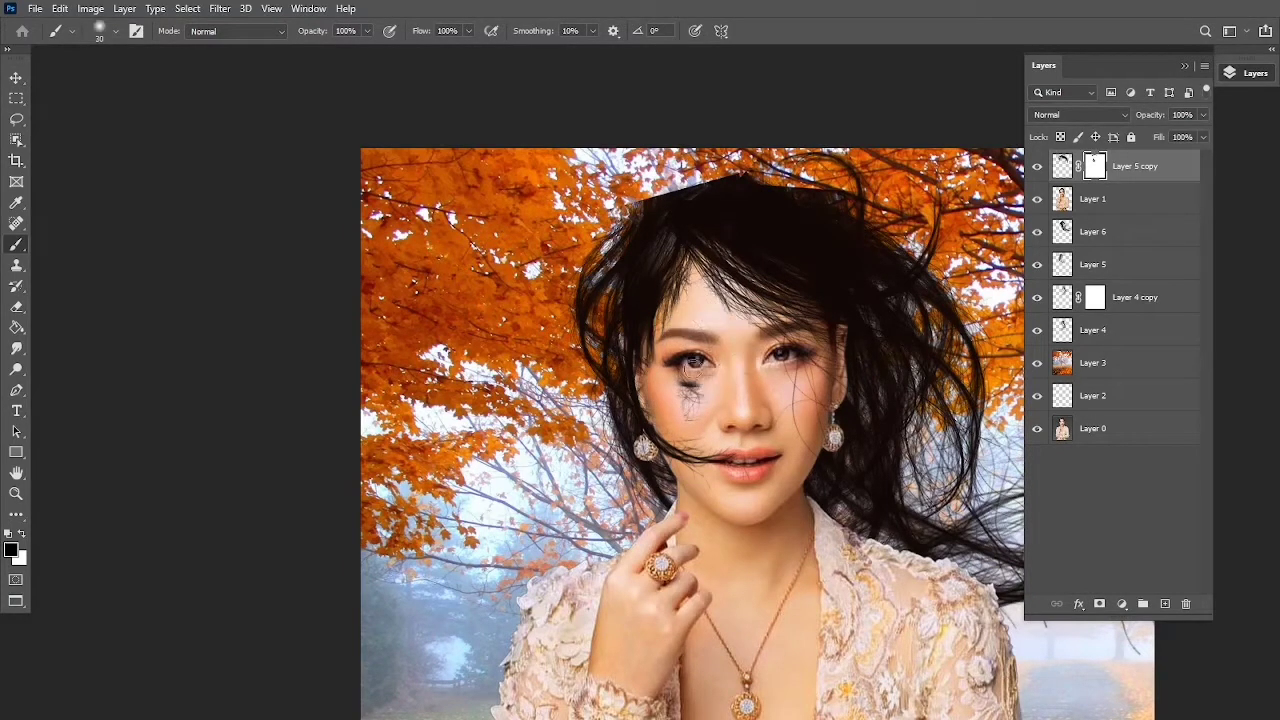
{"action": "key", "text": "3"}
{"action": "key", "text": "0"}
{"action": "left_click_drag", "start_coordinate": [695, 283], "coordinate": [678, 293]}
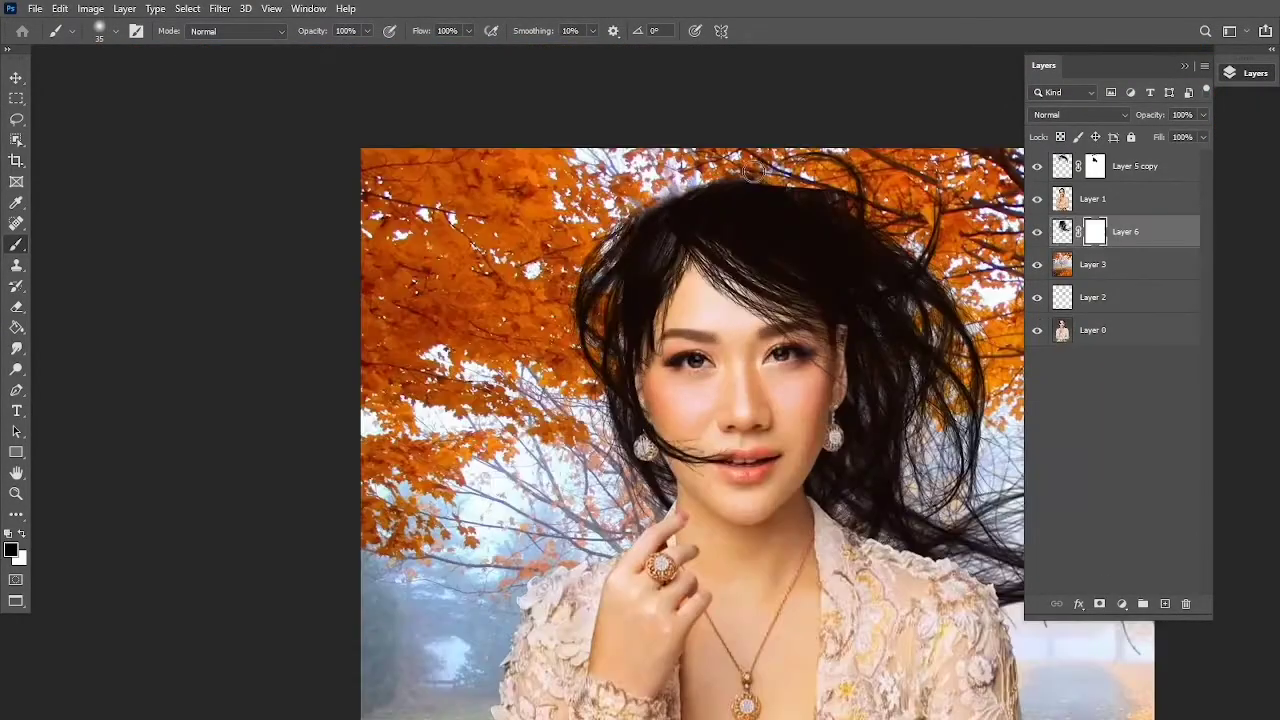
{"action": "left_click_drag", "start_coordinate": [752, 170], "coordinate": [863, 215]}
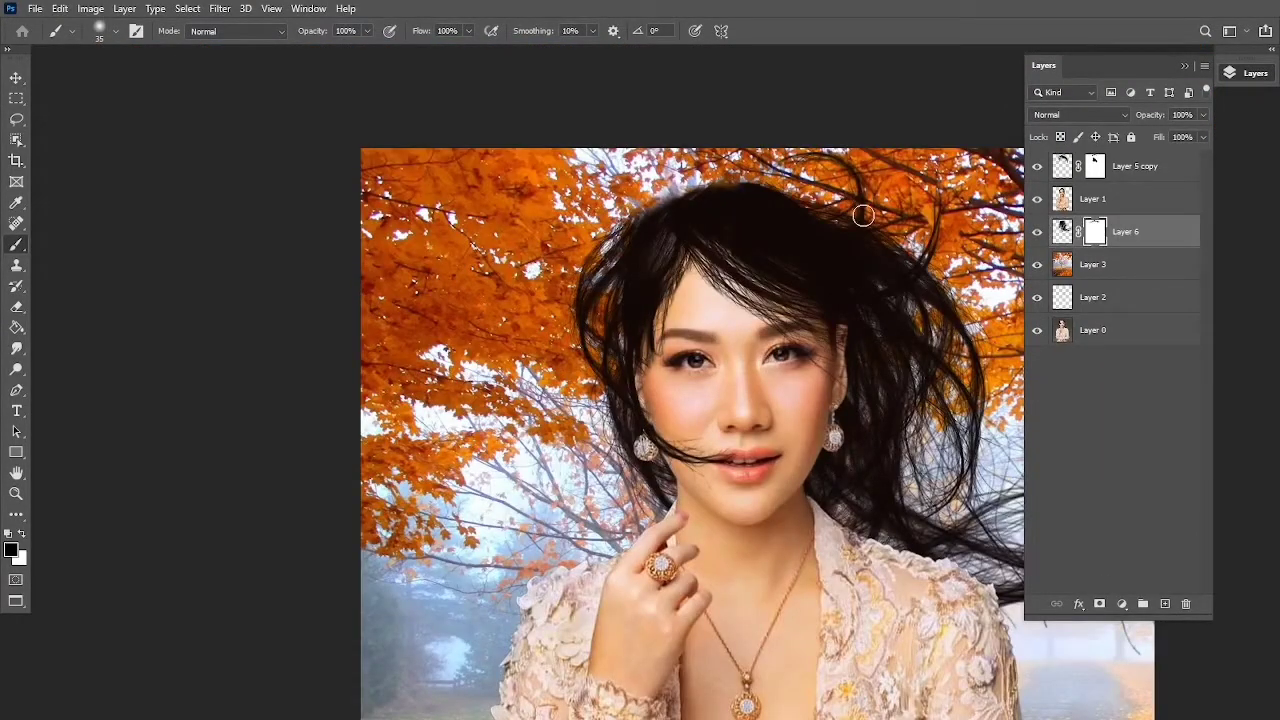
{"action": "key", "text": "ctrl+minus"}
- Duplicate the Layer 6 hair and set the brush to 30% opacity, painting white
{"action": "key", "text": "ctrl+j"}
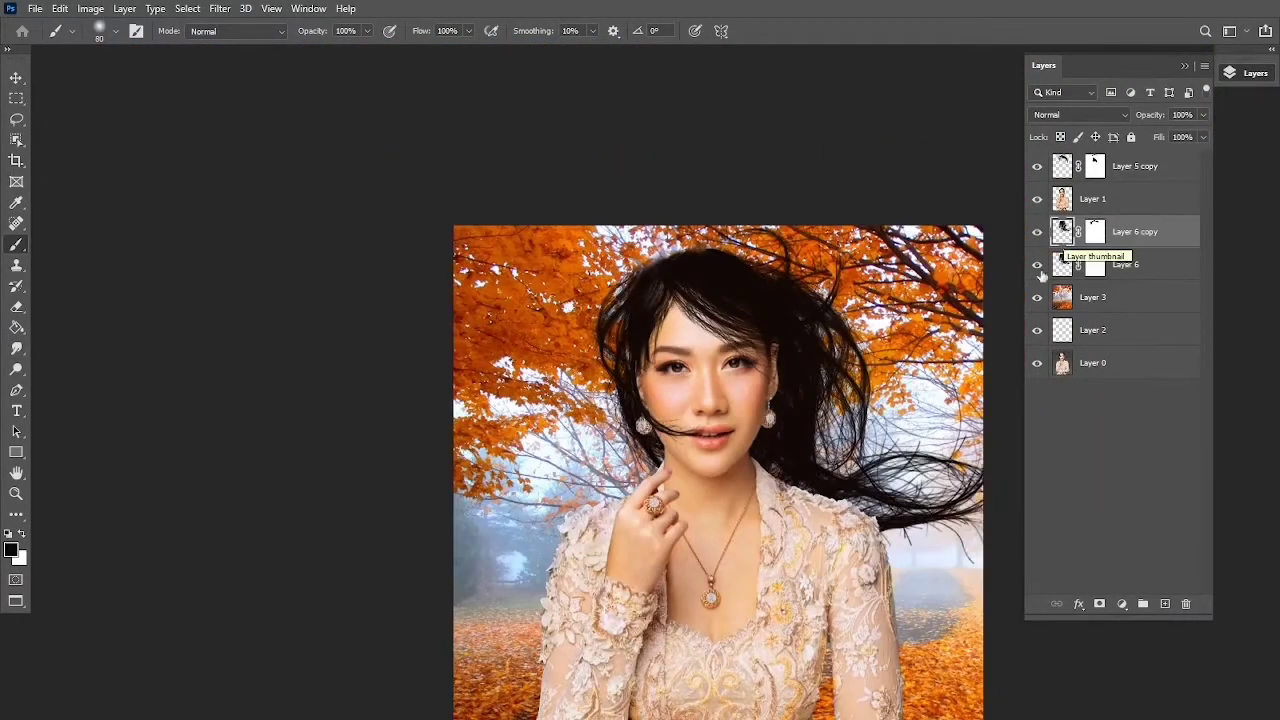
{"action": "key", "text": "bracketright"}
{"action": "key", "text": "bracketright"}
{"action": "key", "text": "bracketright"}
{"action": "key", "text": "alt+bracketright"}
{"action": "key", "text": "alt+bracketright"}
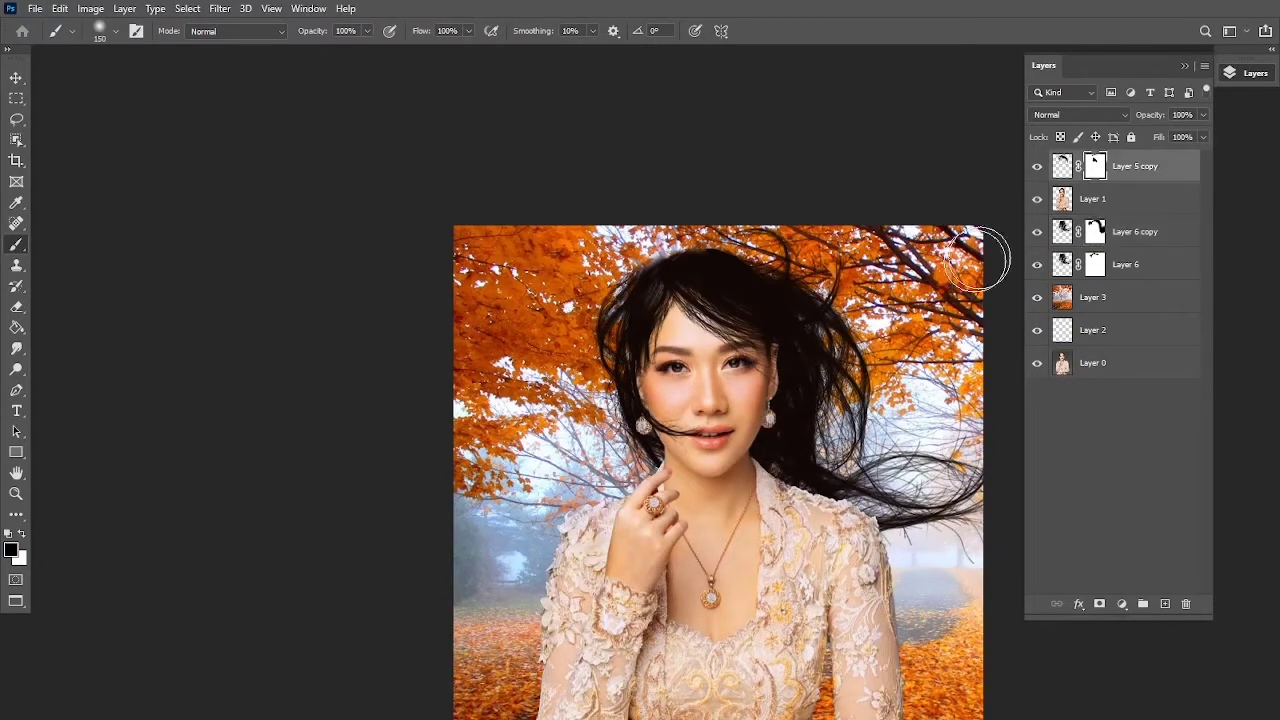
{"action": "key", "text": "bracketleft"}
{"action": "key", "text": "bracketleft"}
{"action": "key", "text": "bracketleft"}
{"action": "key", "text": "ctrl+plus"}
{"action": "scroll", "coordinate": [640, 266], "scroll_direction": "up", "scroll_amount": 3}
{"action": "key", "text": "ctrl+minus"}
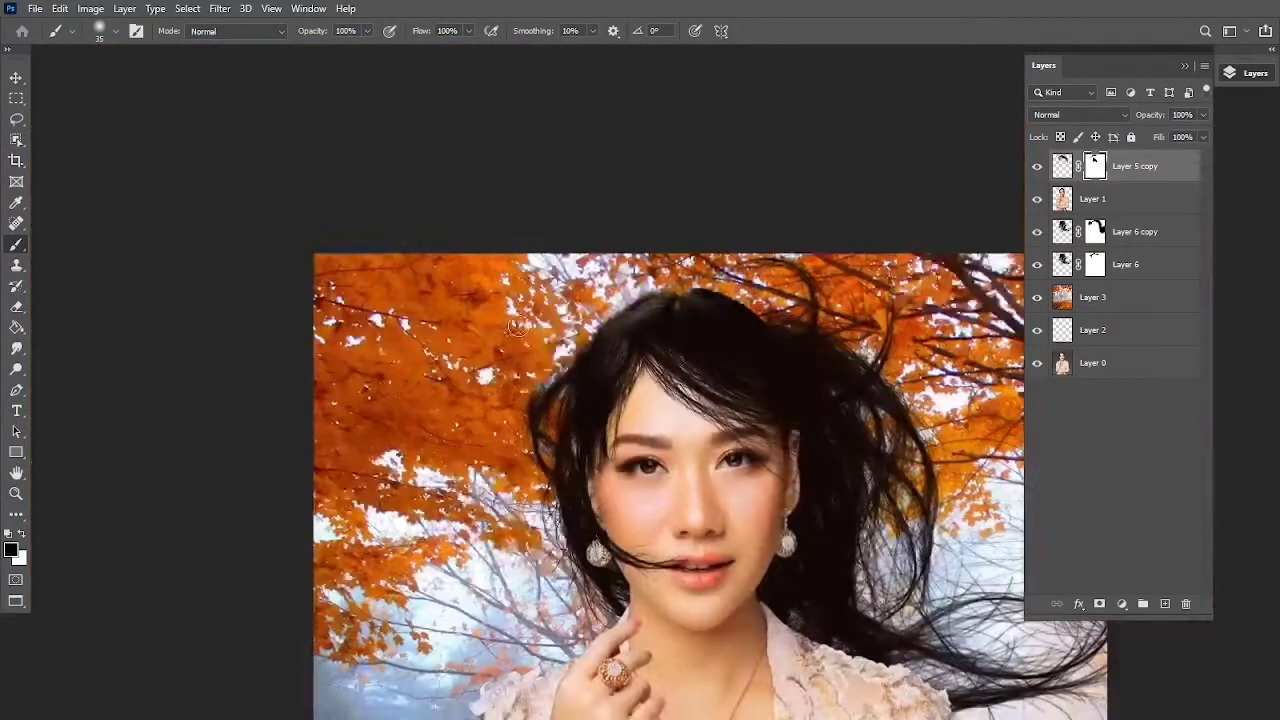
{"action": "key", "text": "bracketleft"}
{"action": "key", "text": "bracketleft"}
{"action": "key", "text": "bracketleft"}
{"action": "key", "text": "3"}
{"action": "key", "text": "bracketright"}
{"action": "key", "text": "bracketright"}
{"action": "key", "text": "bracketright"}
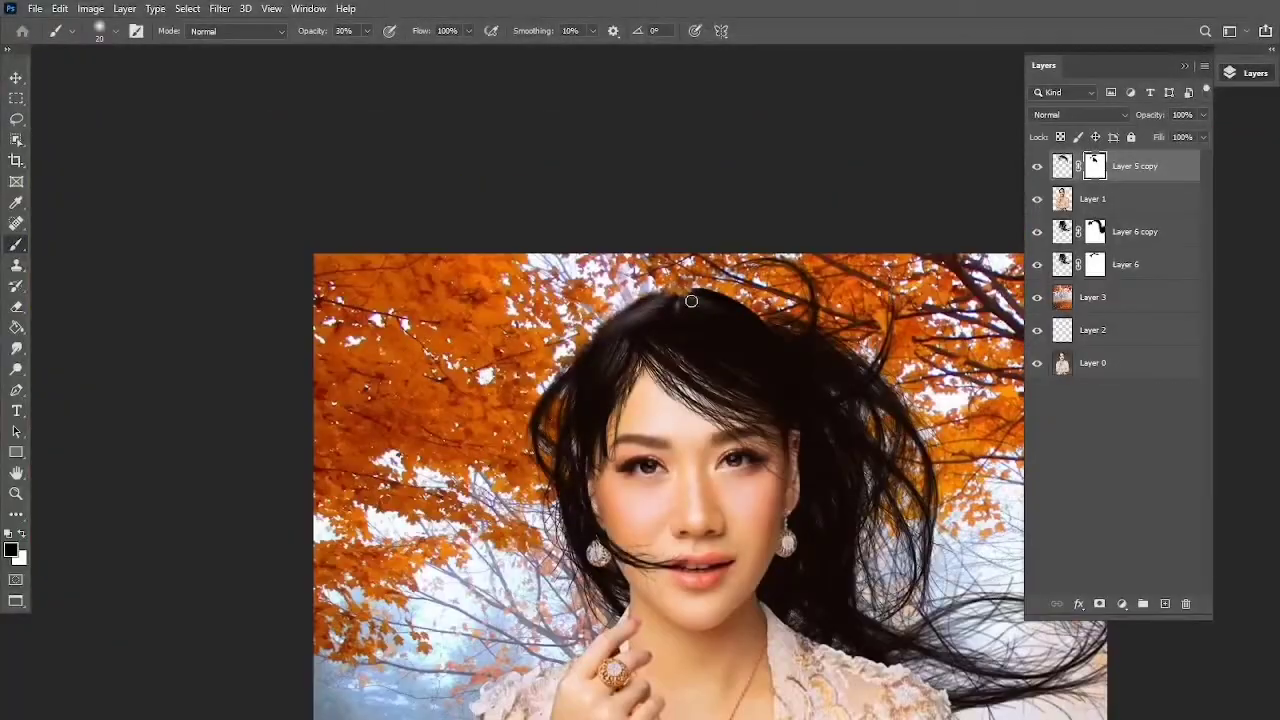
{"action": "key", "text": "x"}
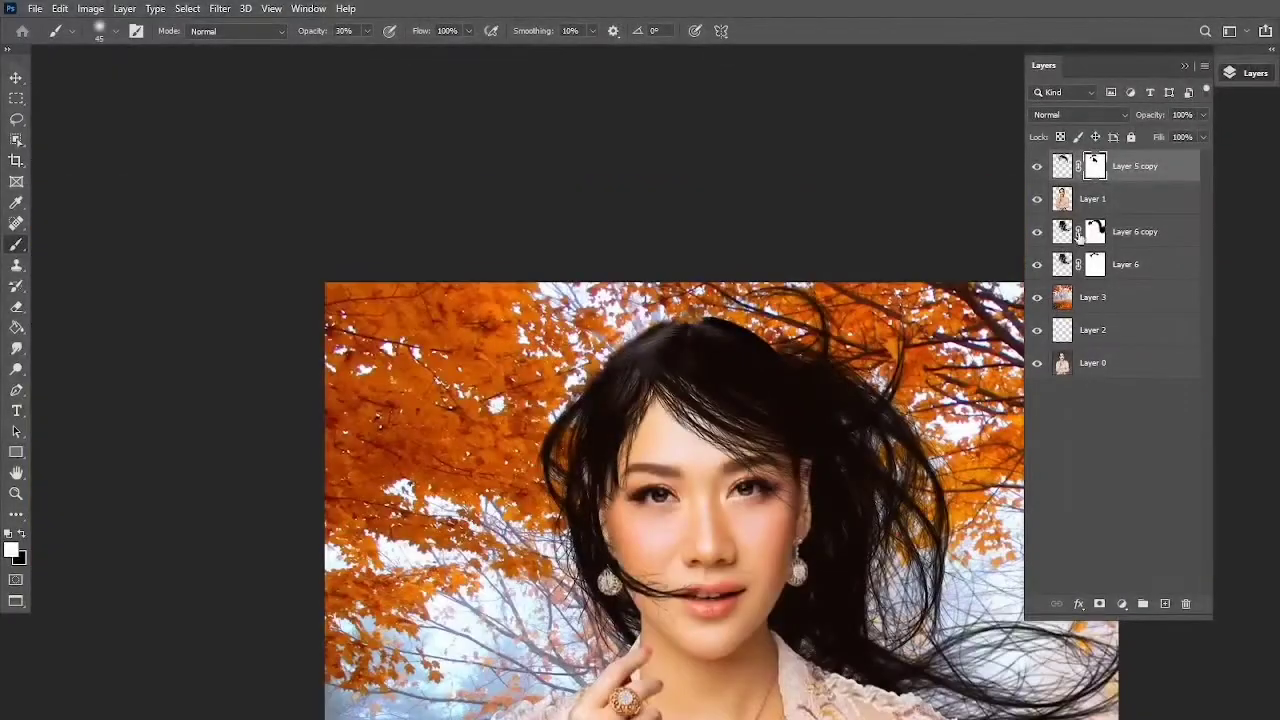
- Duplicate Layer 1 and stretch the original Layer 1 upward with Free Transform
{"action": "left_click", "coordinate": [1092, 198]}
{"action": "key", "text": "ctrl+j"}
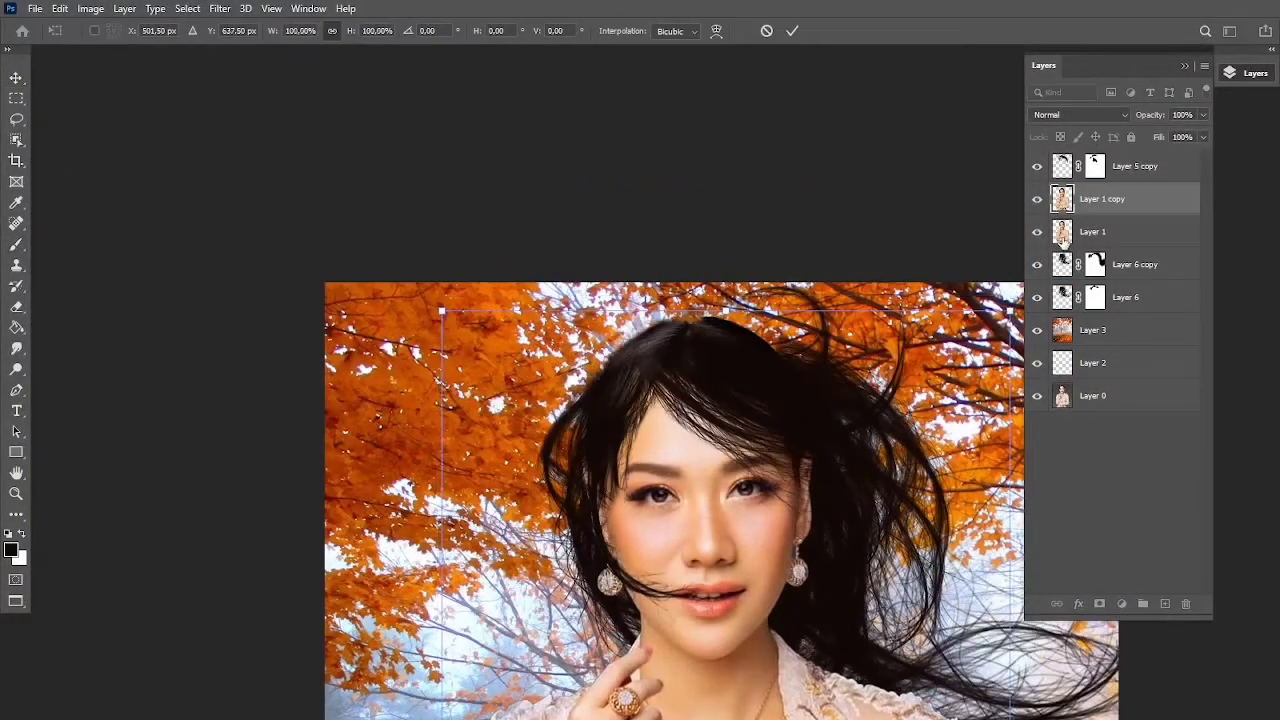
{"action": "left_click", "coordinate": [1092, 231]}
{"action": "key", "text": "ctrl+t"}
{"action": "left_click_drag", "start_coordinate": [729, 292], "coordinate": [729, 266]}
{"action": "key", "text": "Return"}
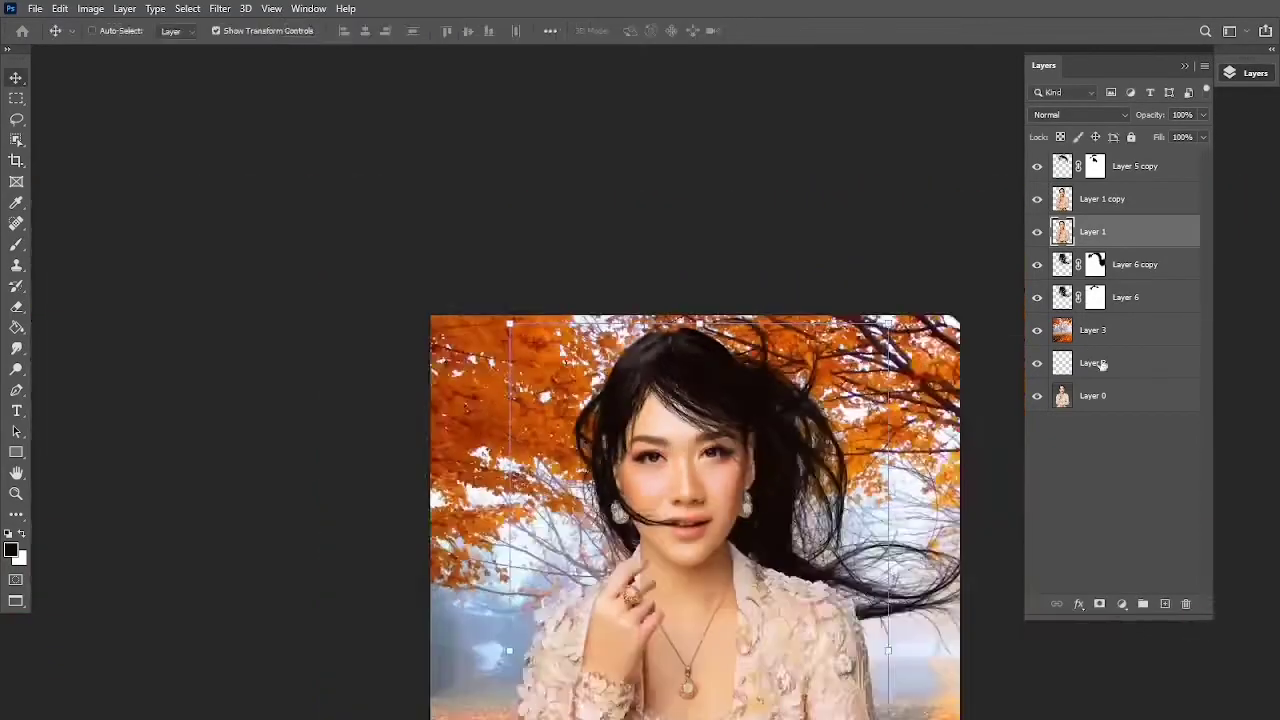
- Add a layer mask to Layer 1 copy and ready a larger brush
{"action": "left_click", "coordinate": [1100, 198]}
{"action": "left_click", "coordinate": [1100, 604]}
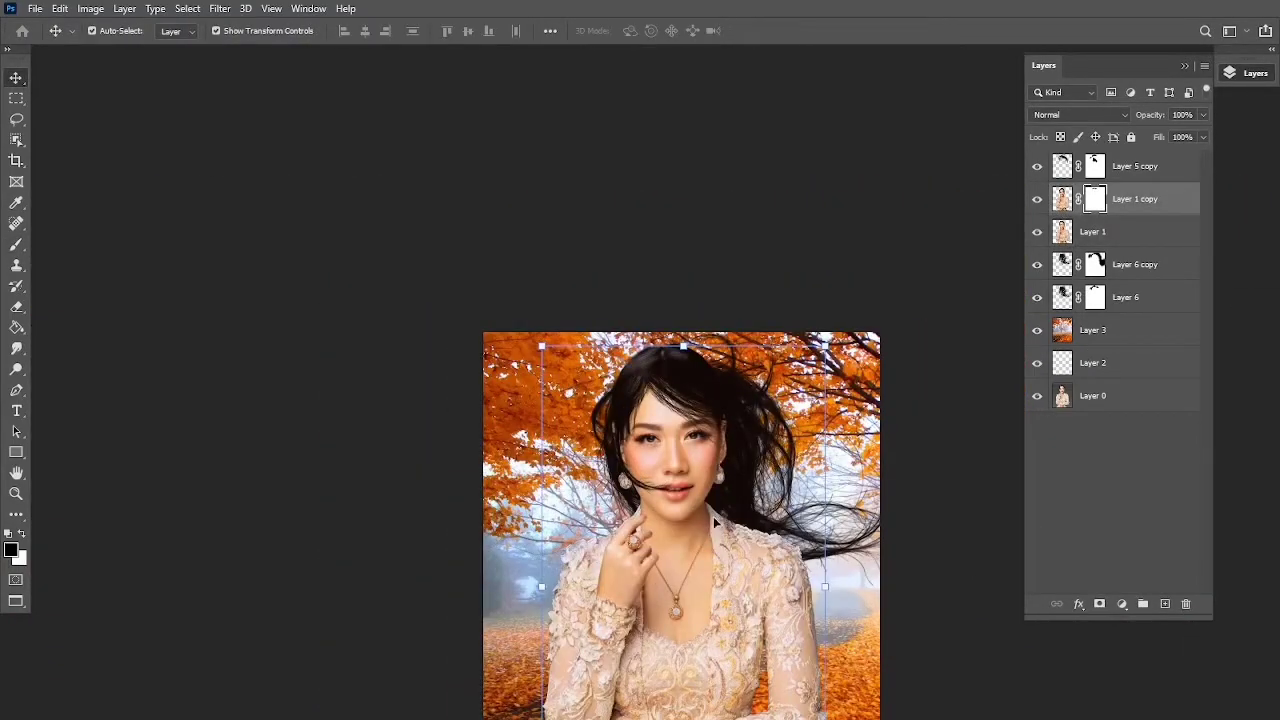
{"action": "key", "text": "b"}
{"action": "key", "text": "alt+bracketleft"}
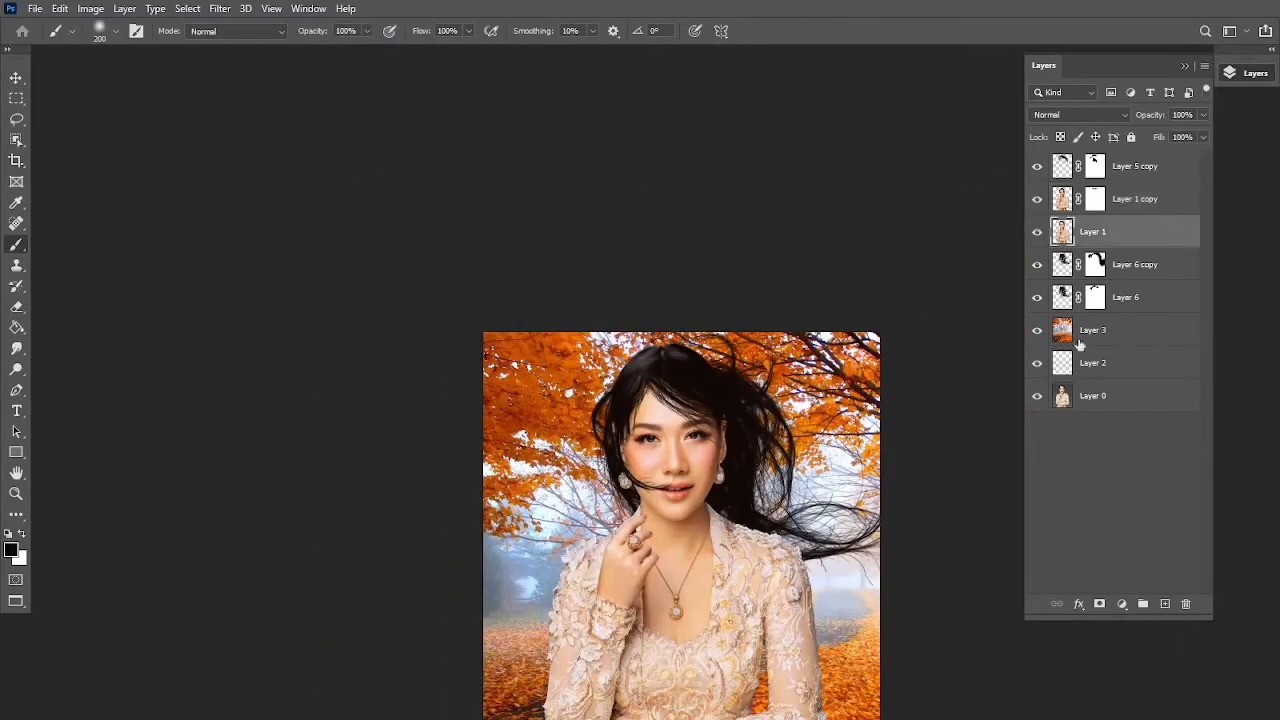
{"action": "key", "text": "ctrl+0"}
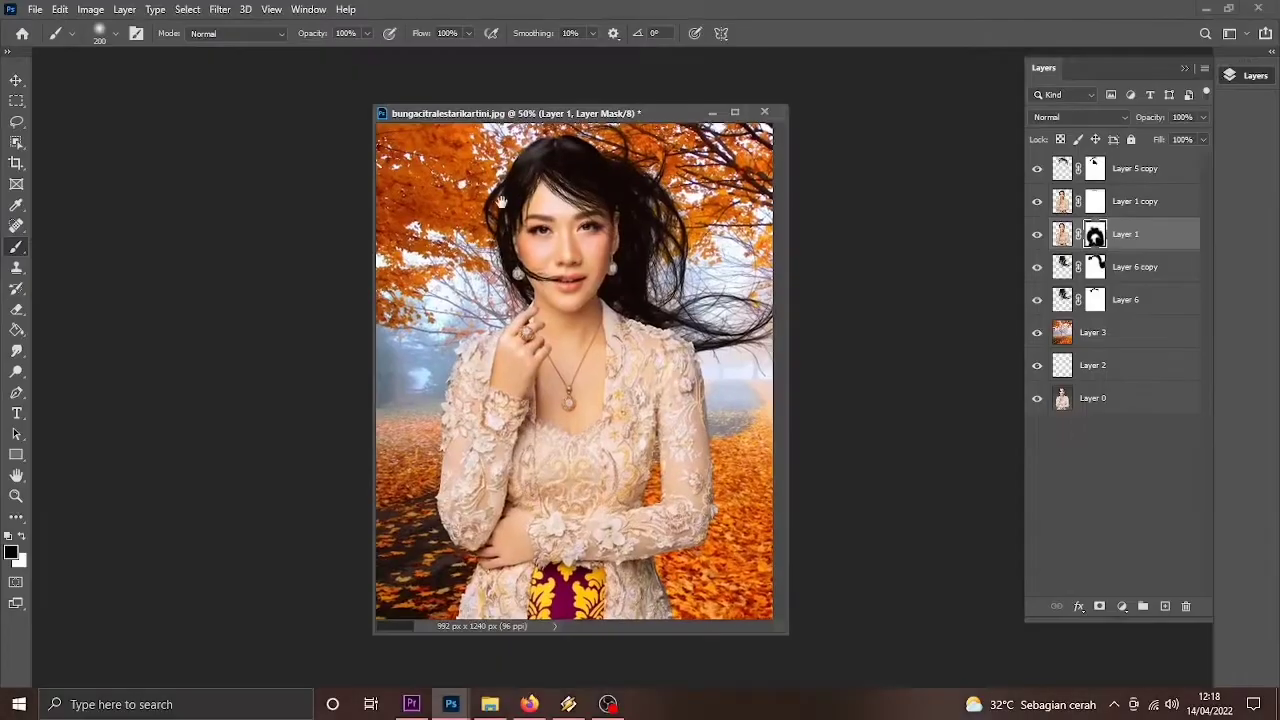
{"action": "left_click", "coordinate": [108, 30]}
- Stamp hair strands on a new layer, flipped vertically and rotated along the hairline
{"action": "left_click", "coordinate": [285, 360]}
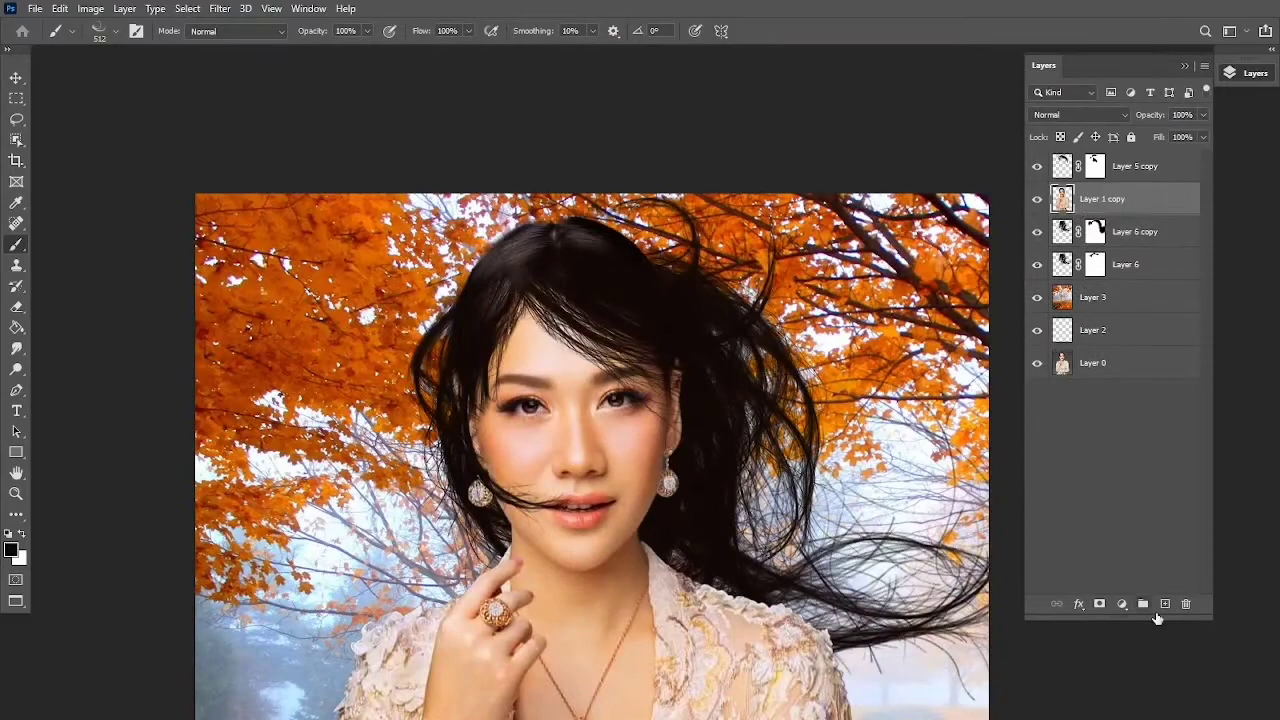
{"action": "left_click", "coordinate": [1165, 604]}
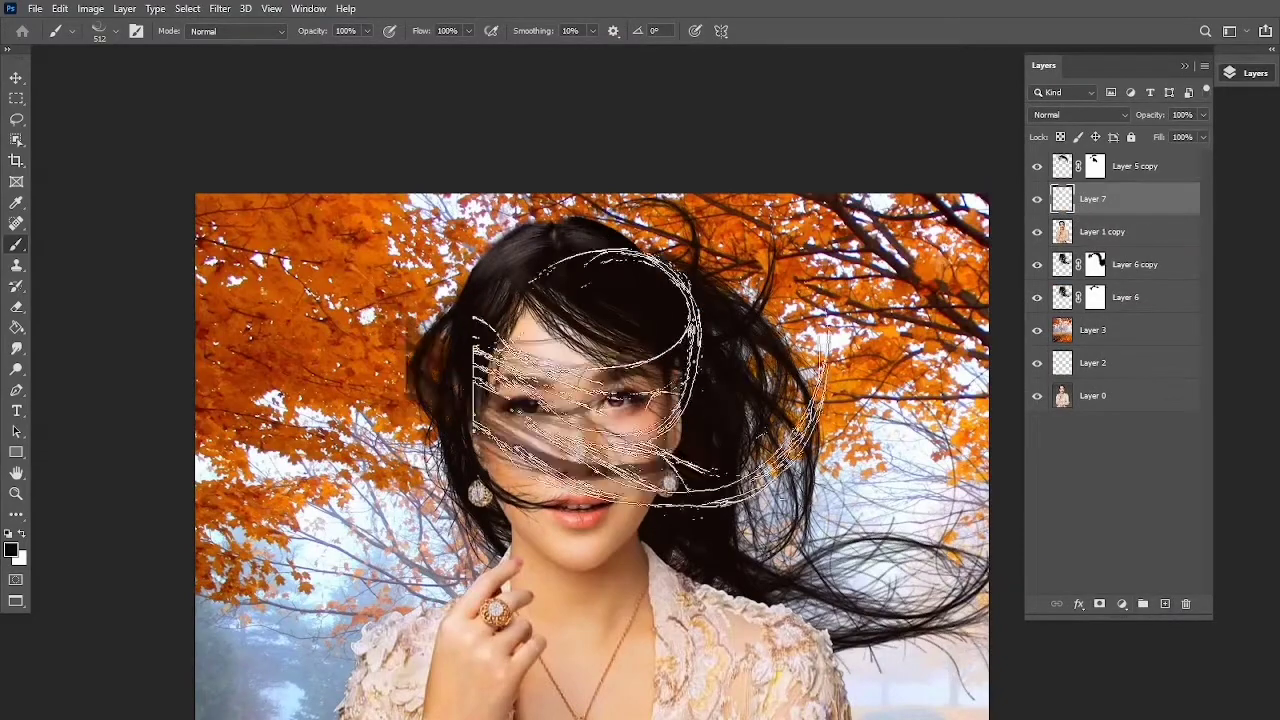
{"action": "left_click", "coordinate": [615, 400]}
{"action": "key", "text": "ctrl+t"}
{"action": "right_click", "coordinate": [748, 320]}
{"action": "left_click", "coordinate": [775, 583]}
{"action": "mouse_move", "coordinate": [385, 360]}
{"action": "left_mouse_down"}
{"action": "mouse_move", "coordinate": [385, 299]}
{"action": "mouse_move", "coordinate": [400, 330]}
{"action": "left_mouse_up"}
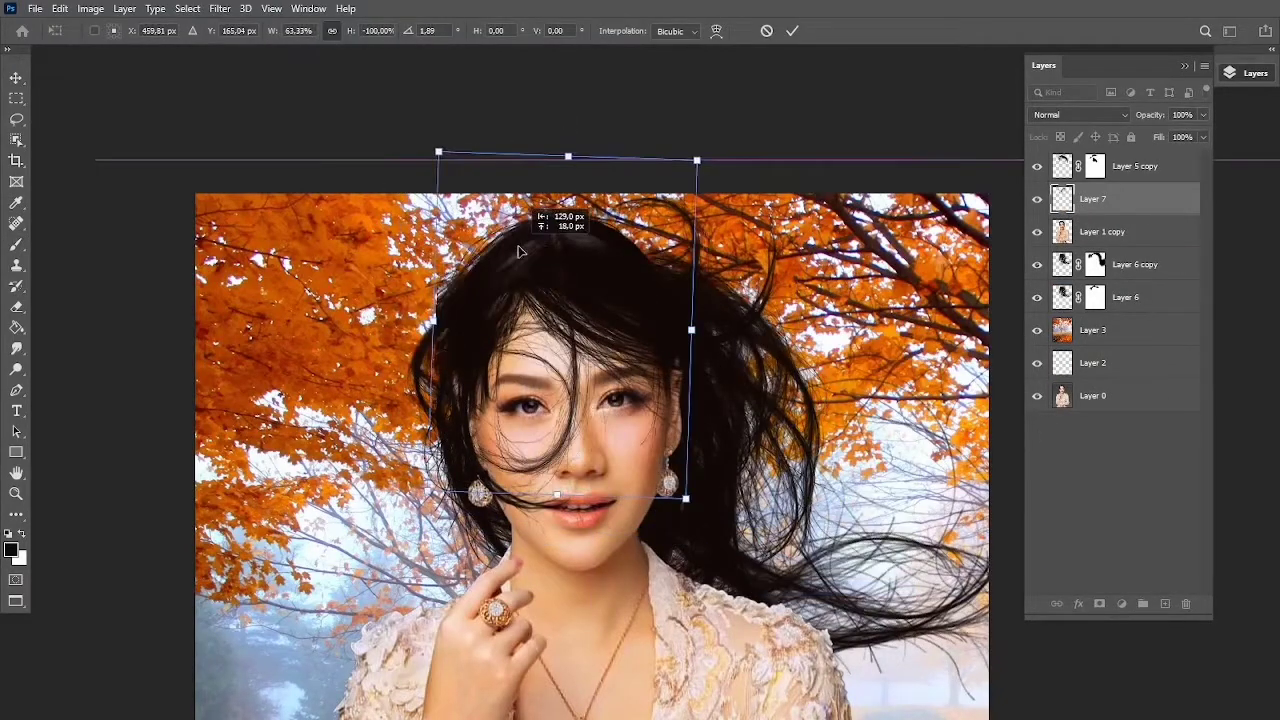
{"action": "key", "text": "Return"}
{"action": "left_click", "coordinate": [1099, 604]}
- Mask the new strands off the forehead, then paint a size-175 hair strand atop the head
{"action": "key", "text": "b"}
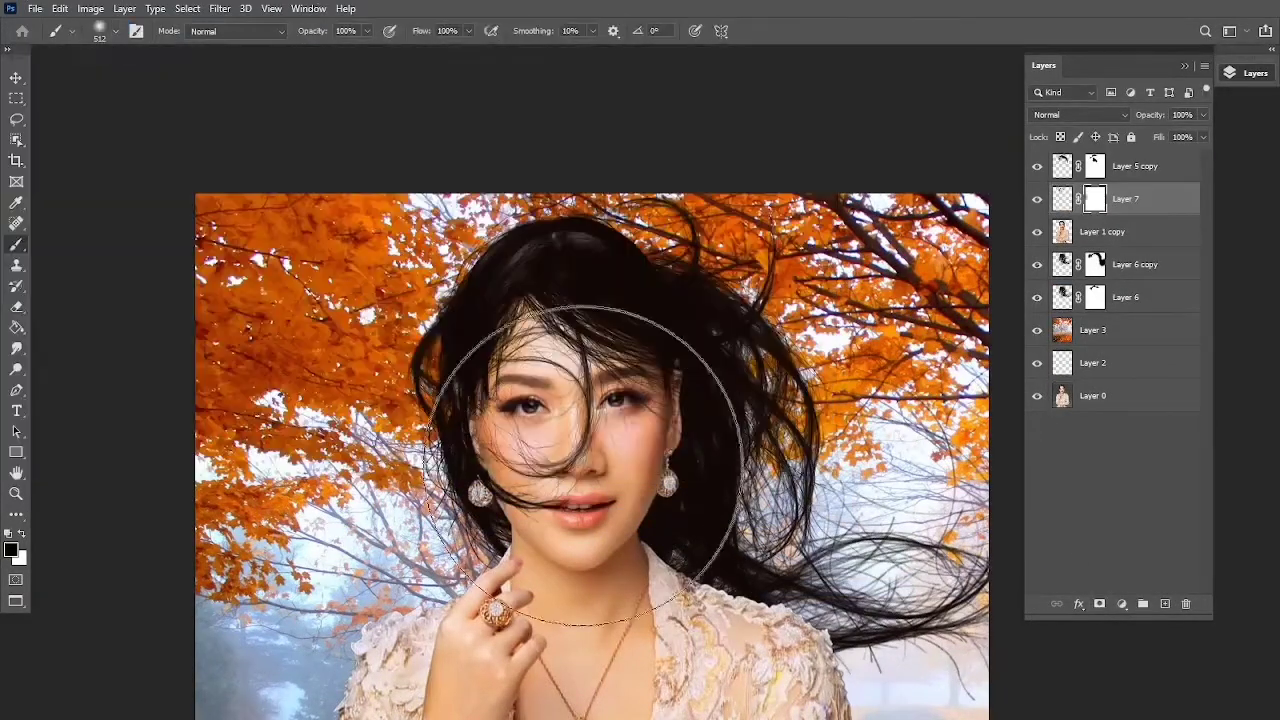
{"action": "key", "text": "x"}
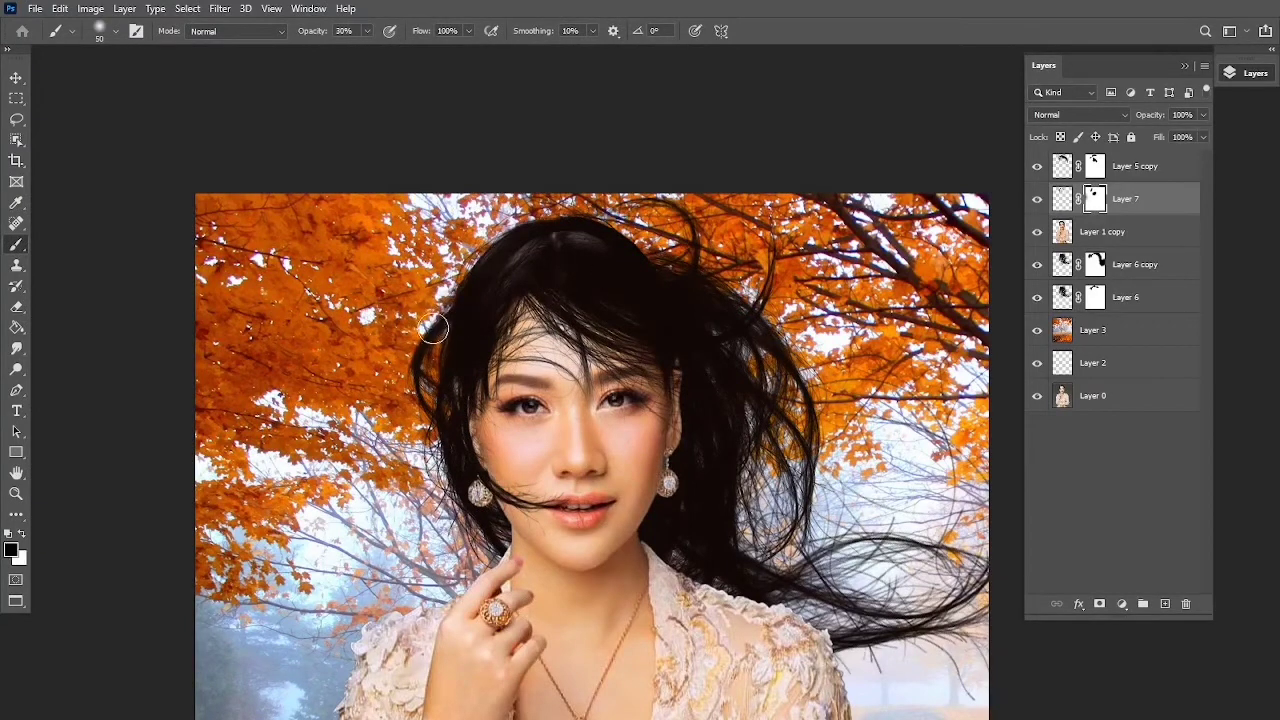
{"action": "left_click_drag", "start_coordinate": [593, 388], "coordinate": [530, 340]}
{"action": "key", "text": "0"}
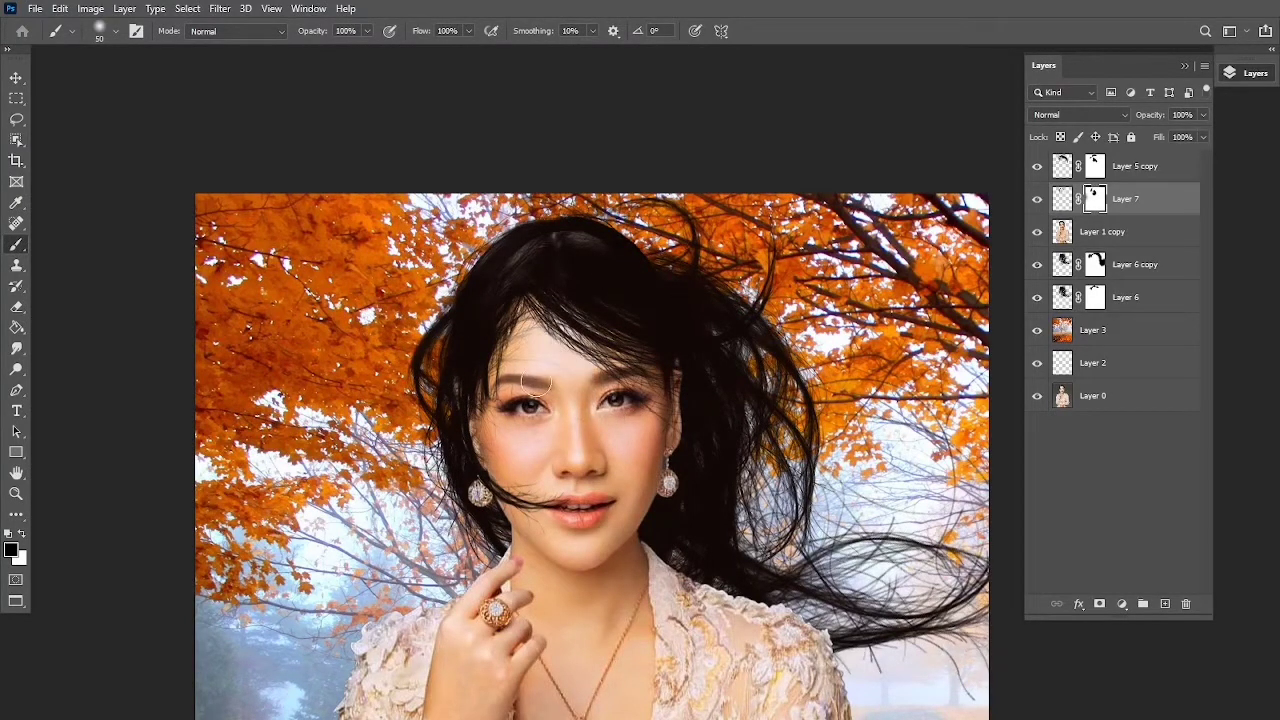
{"action": "key", "text": "x"}
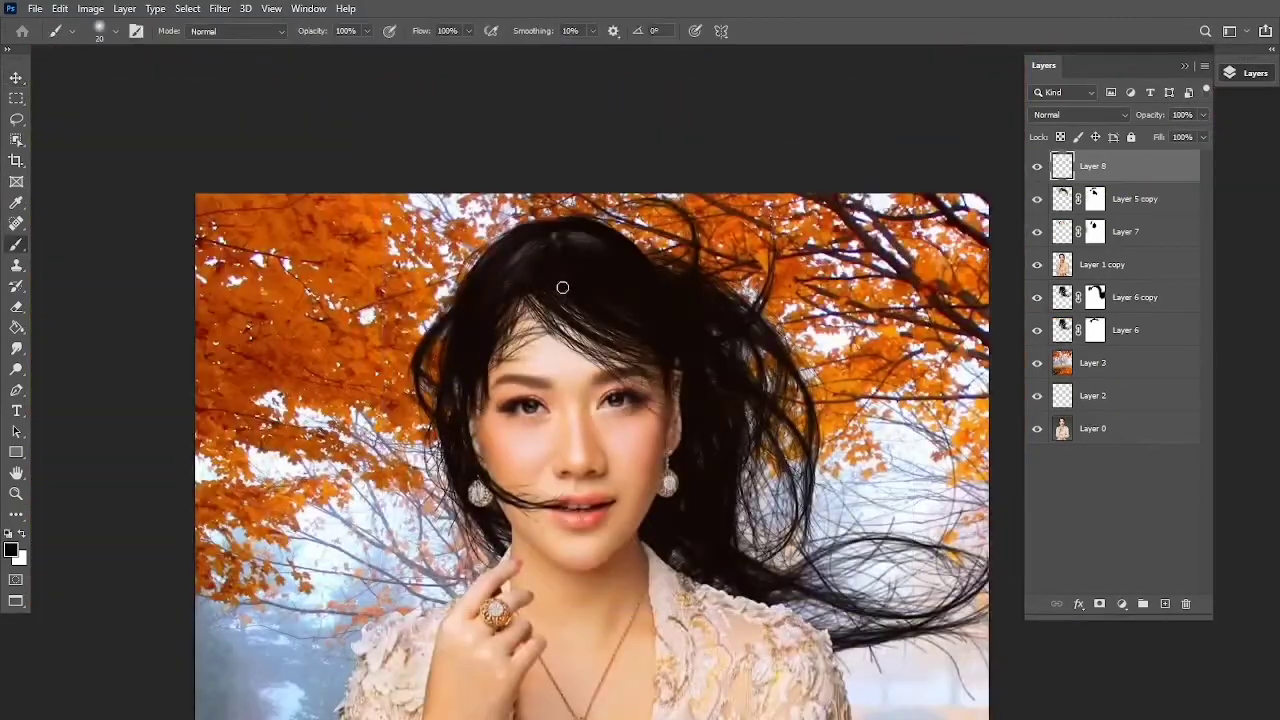
{"action": "right_click", "coordinate": [562, 287]}
{"action": "left_click", "coordinate": [149, 257]}
{"action": "left_click", "coordinate": [585, 260]}
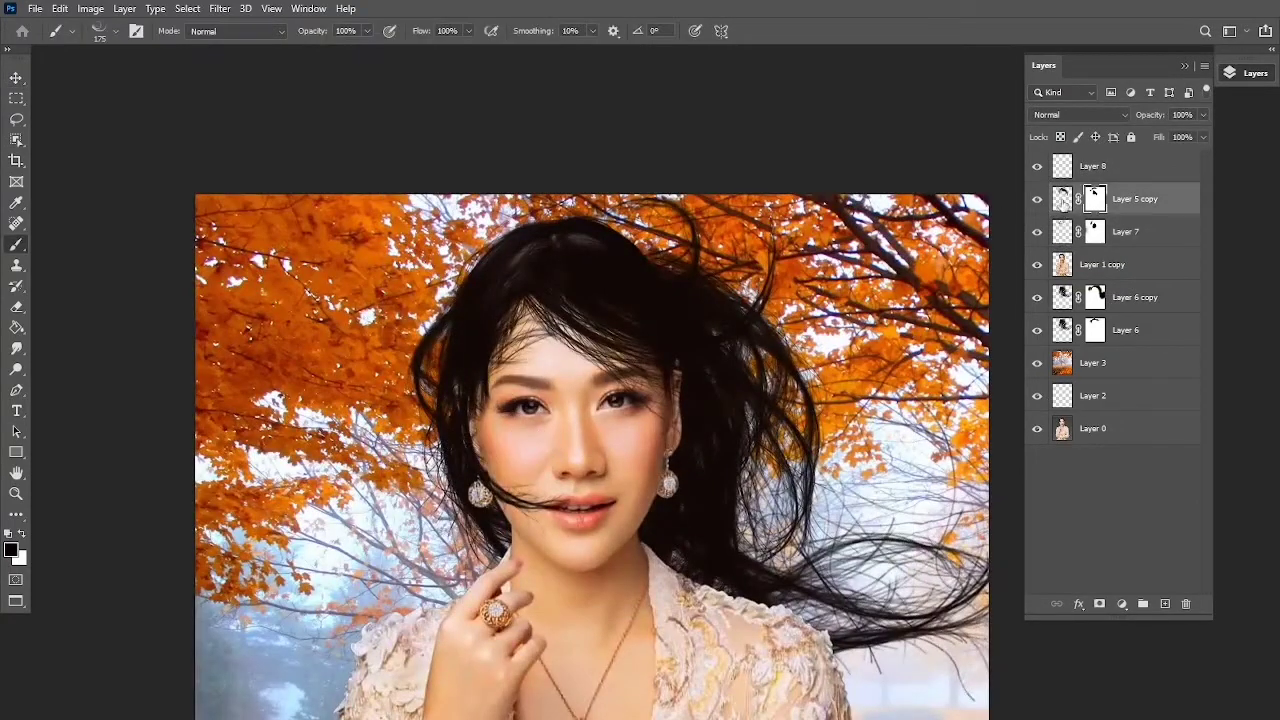
- Stamp a hair strand by the left eye and scale it down to fit
{"action": "left_click", "coordinate": [478, 445]}
{"action": "key", "text": "ctrl+t"}
{"action": "left_click_drag", "start_coordinate": [545, 468], "coordinate": [527, 433]}
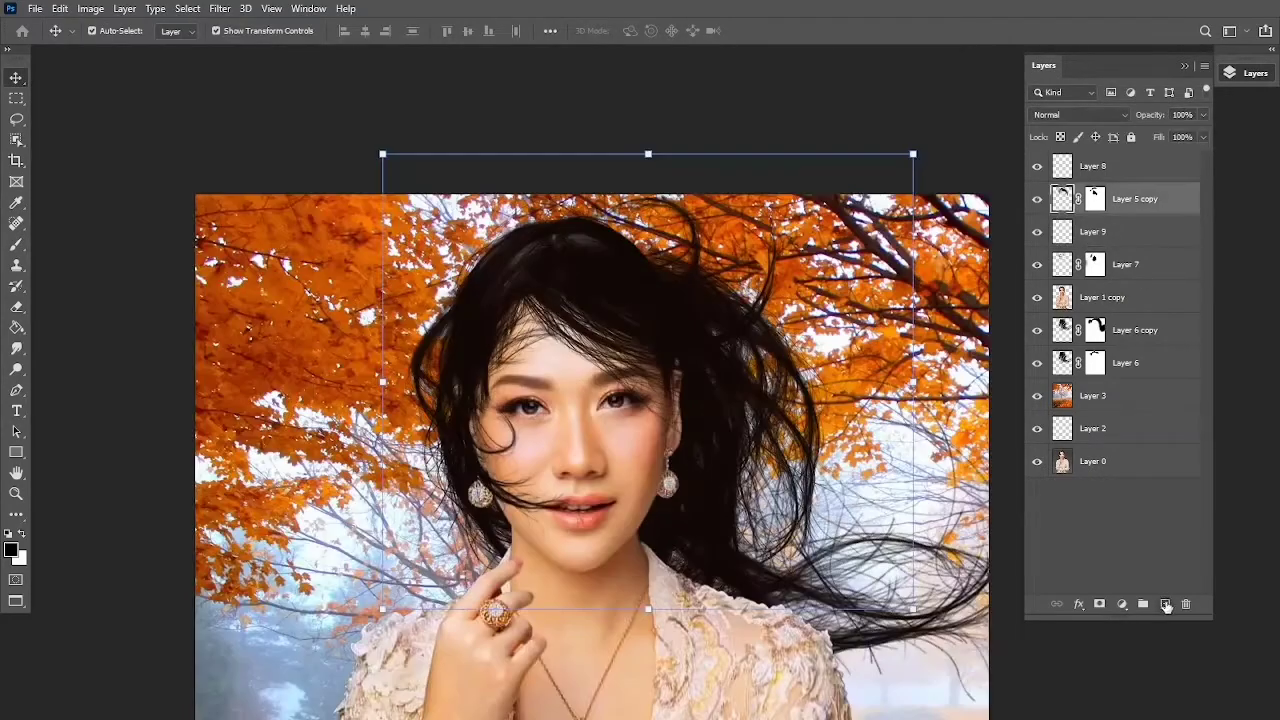
- Add a new Layer 10 above Layer 1 copy for a small extra strand
{"action": "left_click", "coordinate": [1100, 297]}
{"action": "key", "text": "o"}
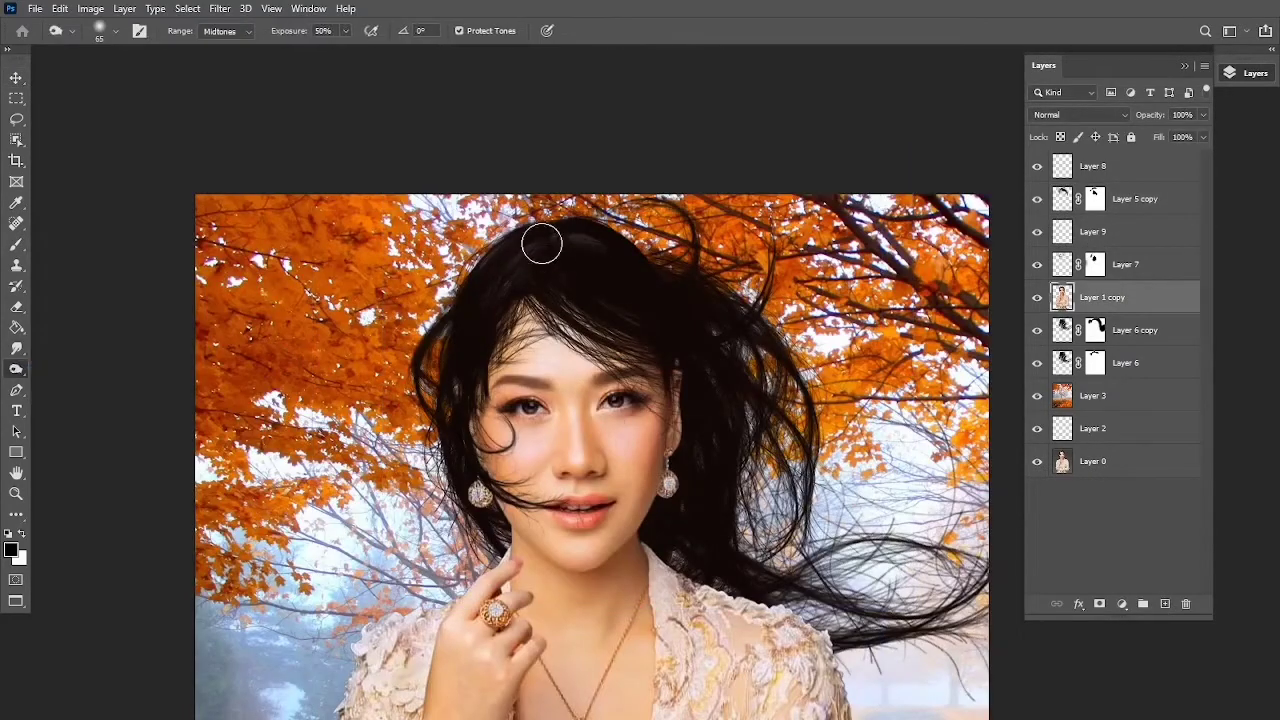
{"action": "key", "text": "ctrl+minus"}
{"action": "key", "text": "ctrl+minus"}
{"action": "key", "text": "ctrl+minus"}
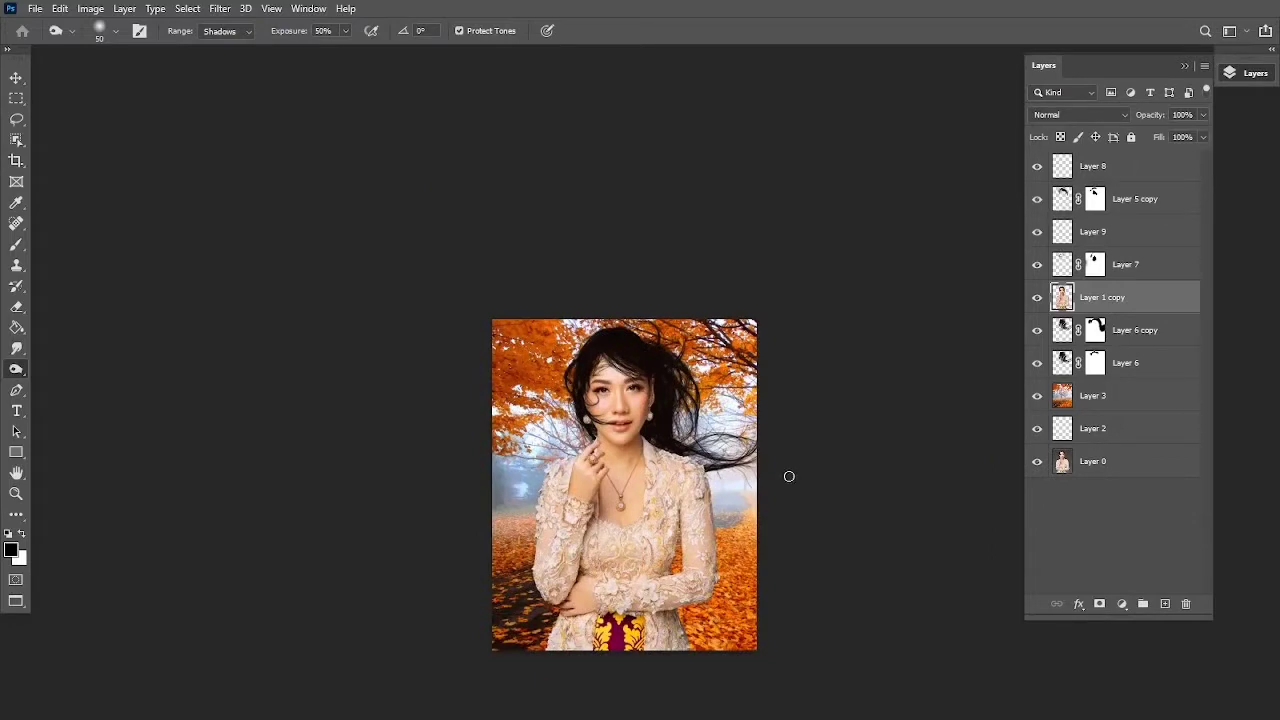
{"action": "key", "text": "ctrl+plus"}
{"action": "key", "text": "ctrl+plus"}
{"action": "key", "text": "b"}
{"action": "key", "text": "ctrl+shift+alt+n"}
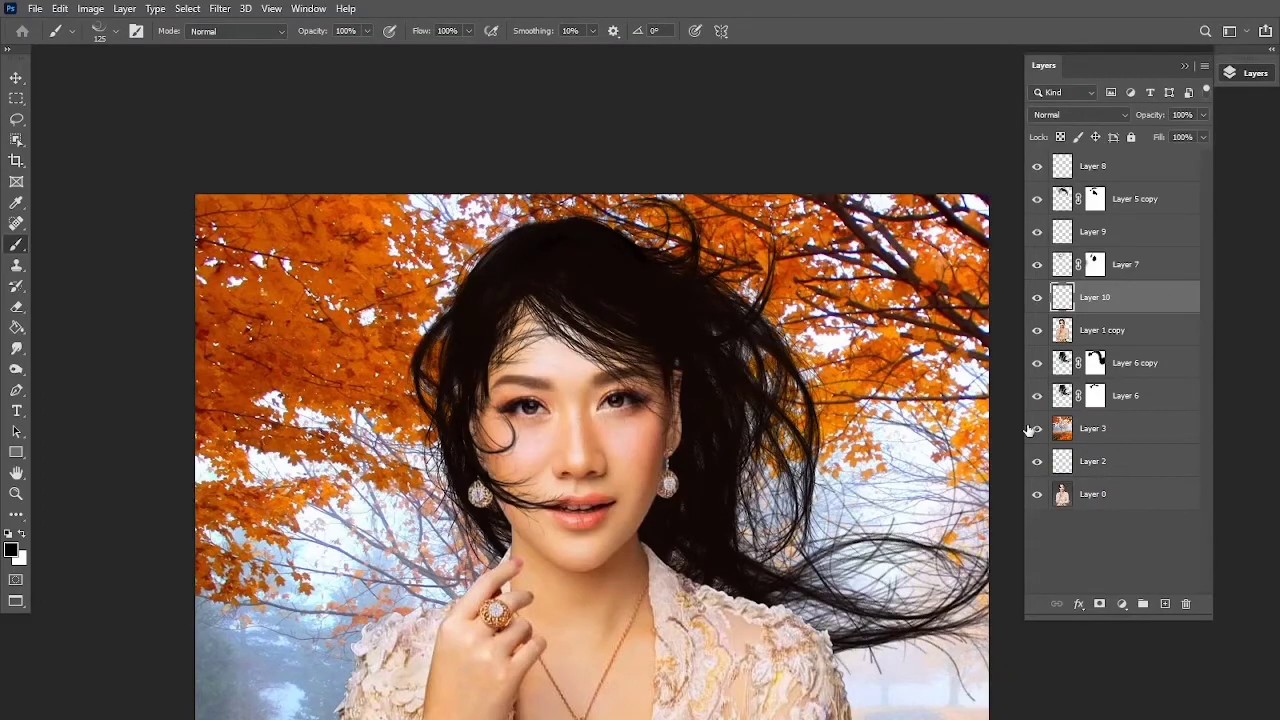
{"action": "key", "text": "ctrl+minus"}
{"action": "key", "text": "ctrl+minus"}
- Merge Layer 8 down through Layer 6 into one Layer 8, then open Curves
{"action": "key", "text": "v"}
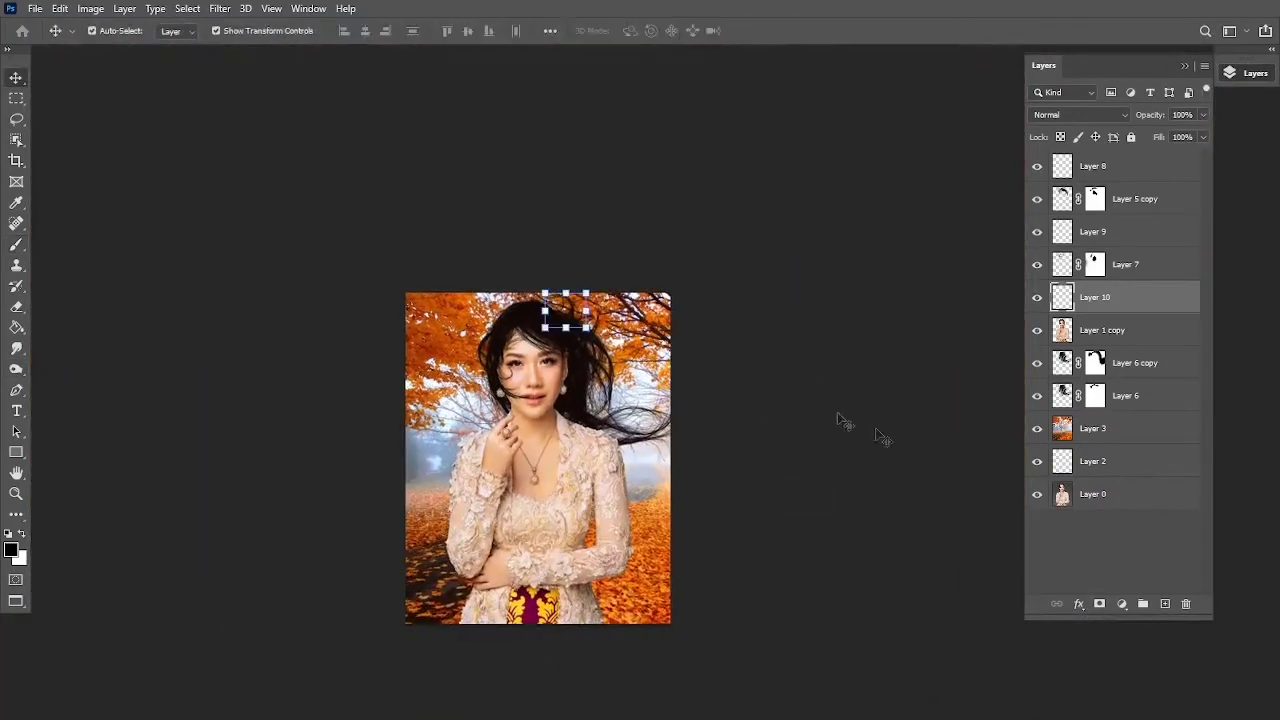
{"action": "left_click", "coordinate": [1065, 170]}
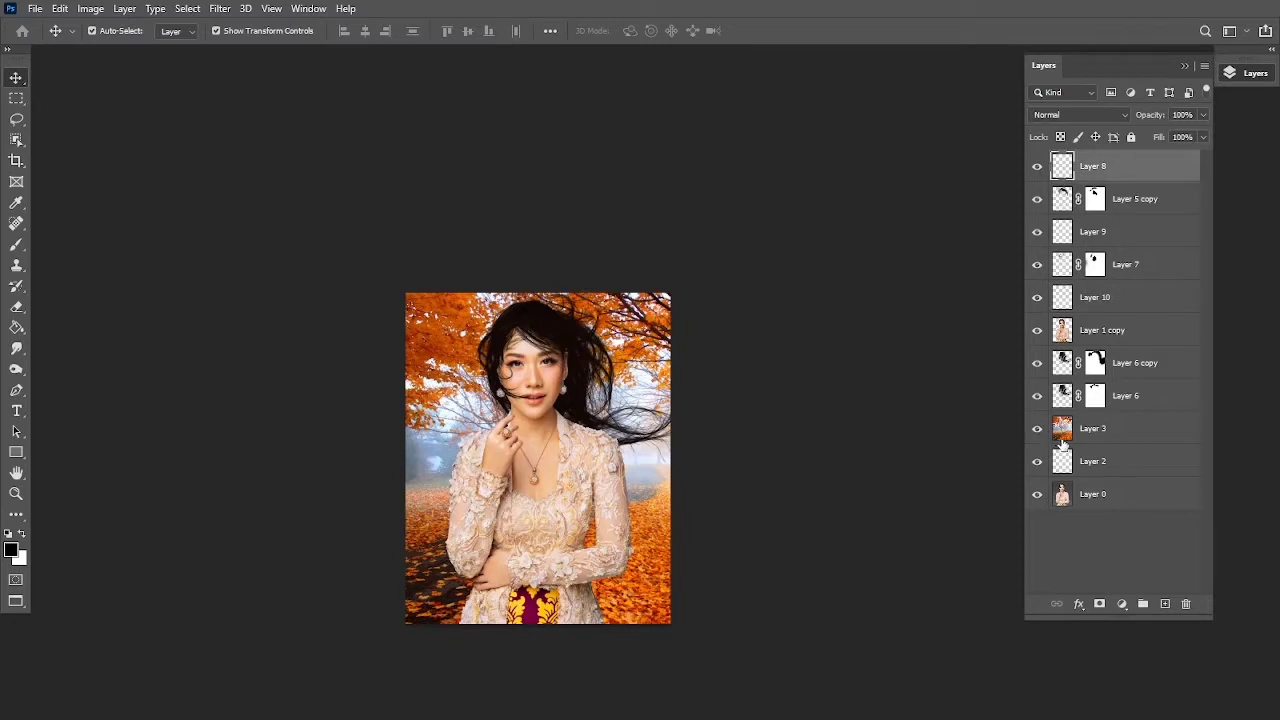
{"action": "left_click", "coordinate": [1058, 400], "text": "shift"}
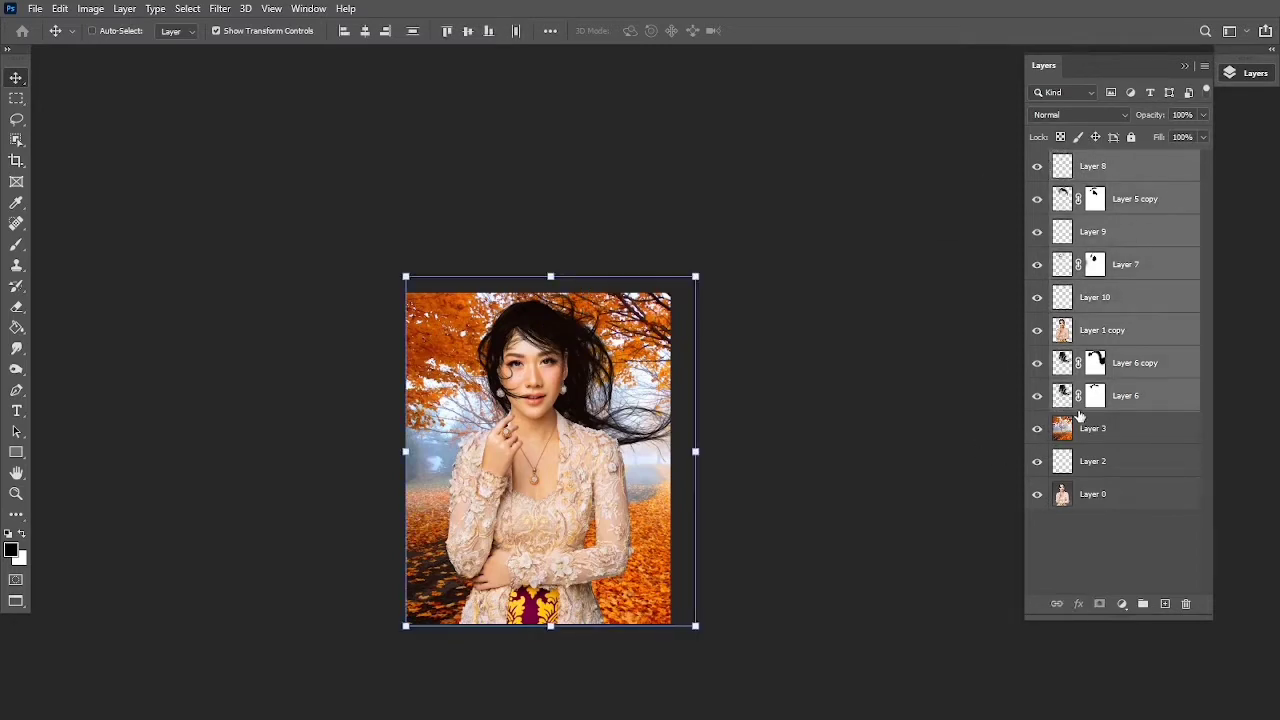
{"action": "key", "text": "ctrl+e"}
{"action": "key", "text": "ctrl+plus"}
{"action": "key", "text": "ctrl+plus"}
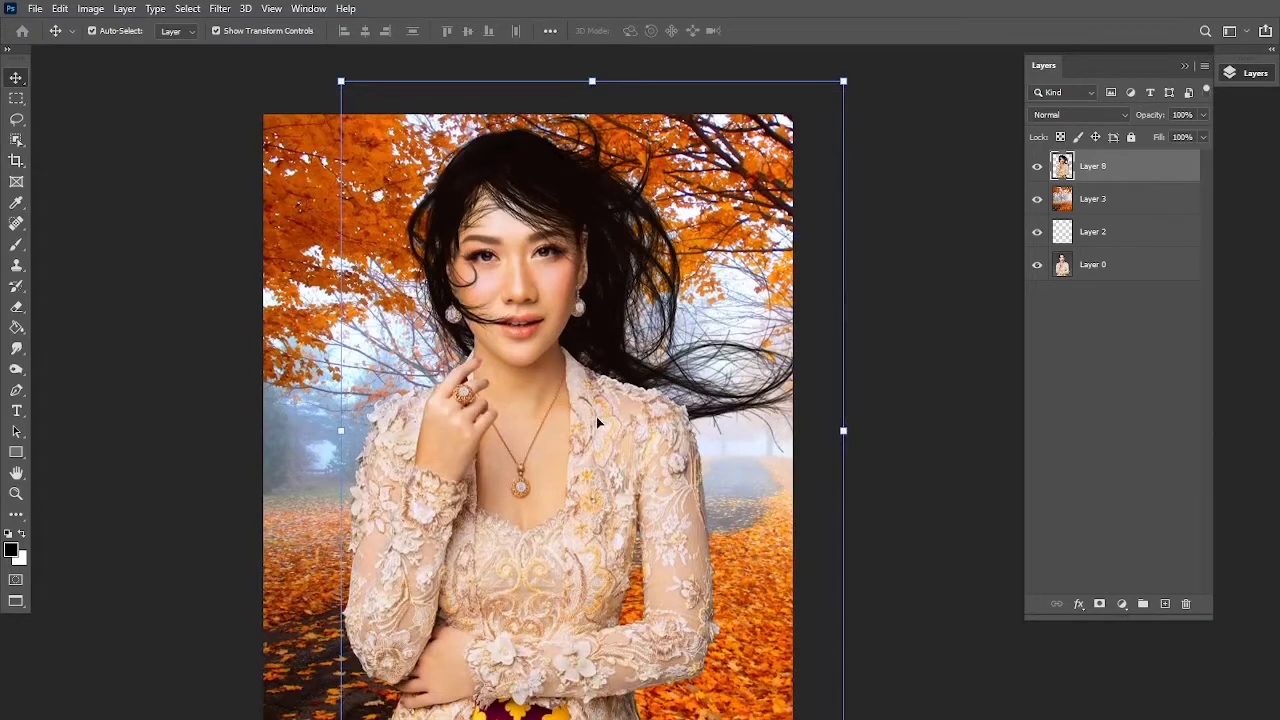
{"action": "key", "text": "ctrl+m"}
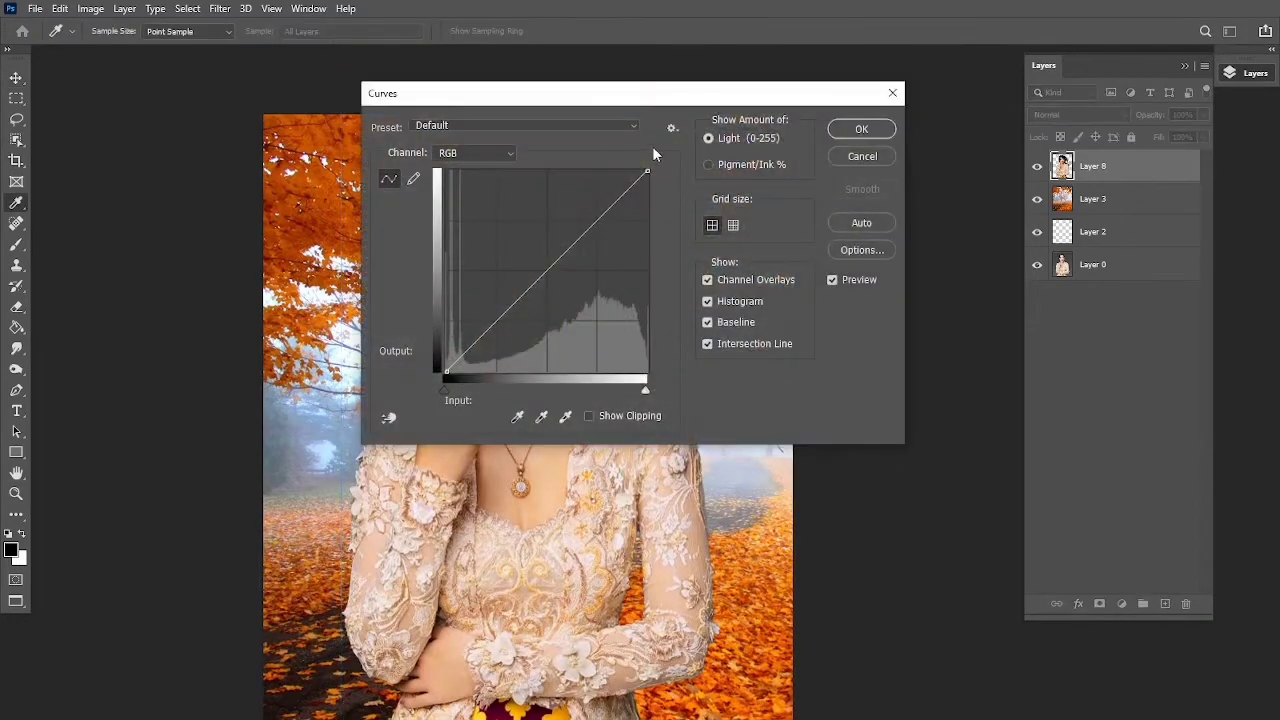
- Apply an S-curve to the merged portrait, lowering midtones and raising highlights
{"action": "left_click_drag", "start_coordinate": [595, 552], "coordinate": [537, 512]}
{"action": "key", "text": "ctrl+minus"}
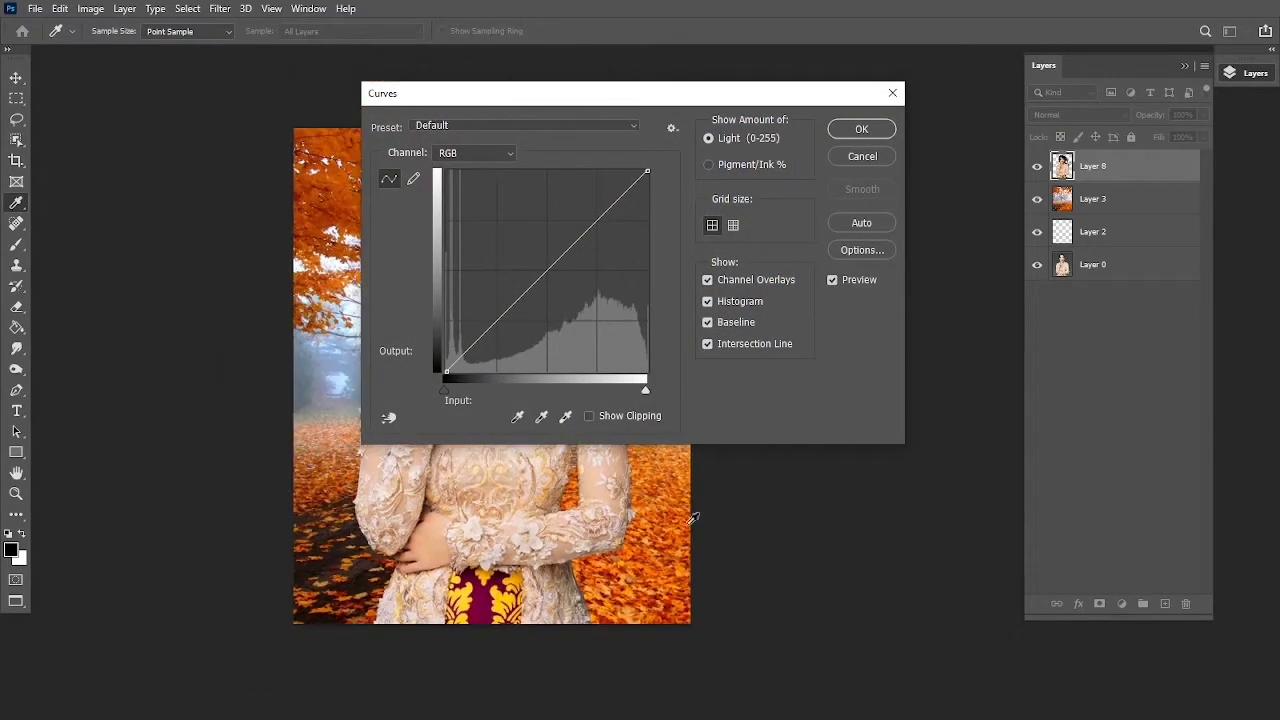
{"action": "left_click_drag", "start_coordinate": [695, 104], "coordinate": [1015, 232]}
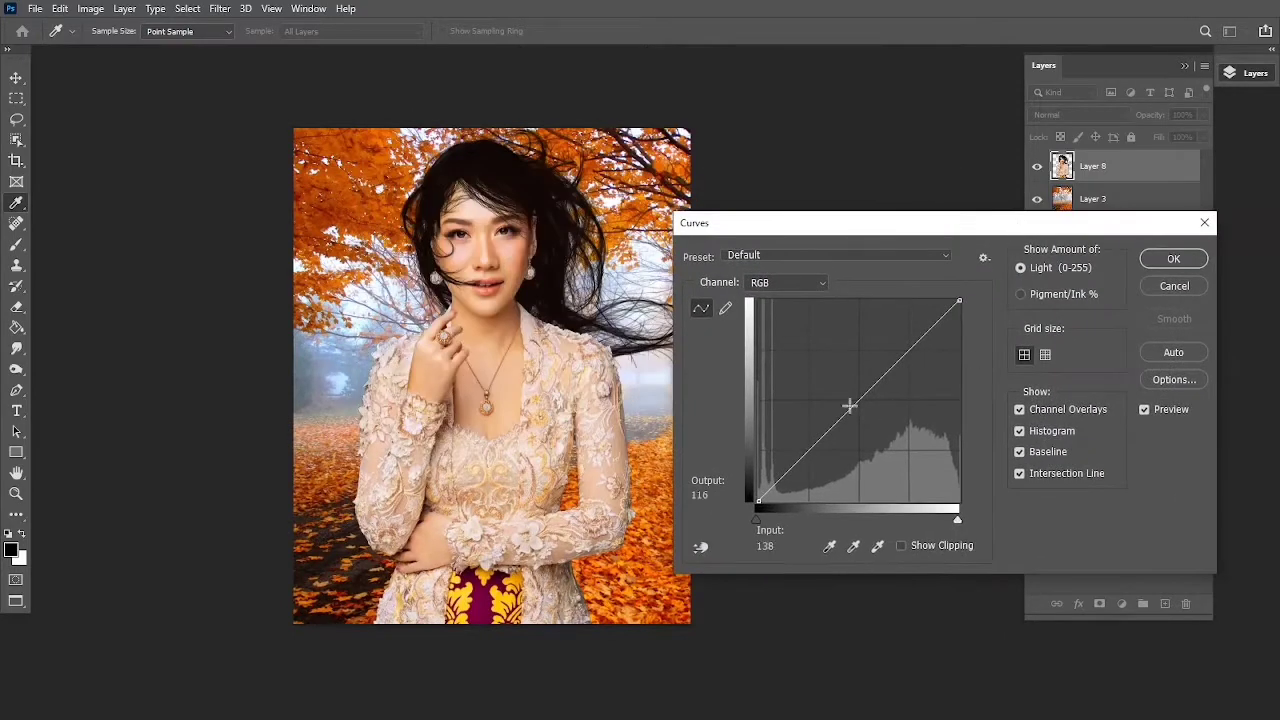
{"action": "left_click_drag", "start_coordinate": [860, 399], "coordinate": [866, 405]}
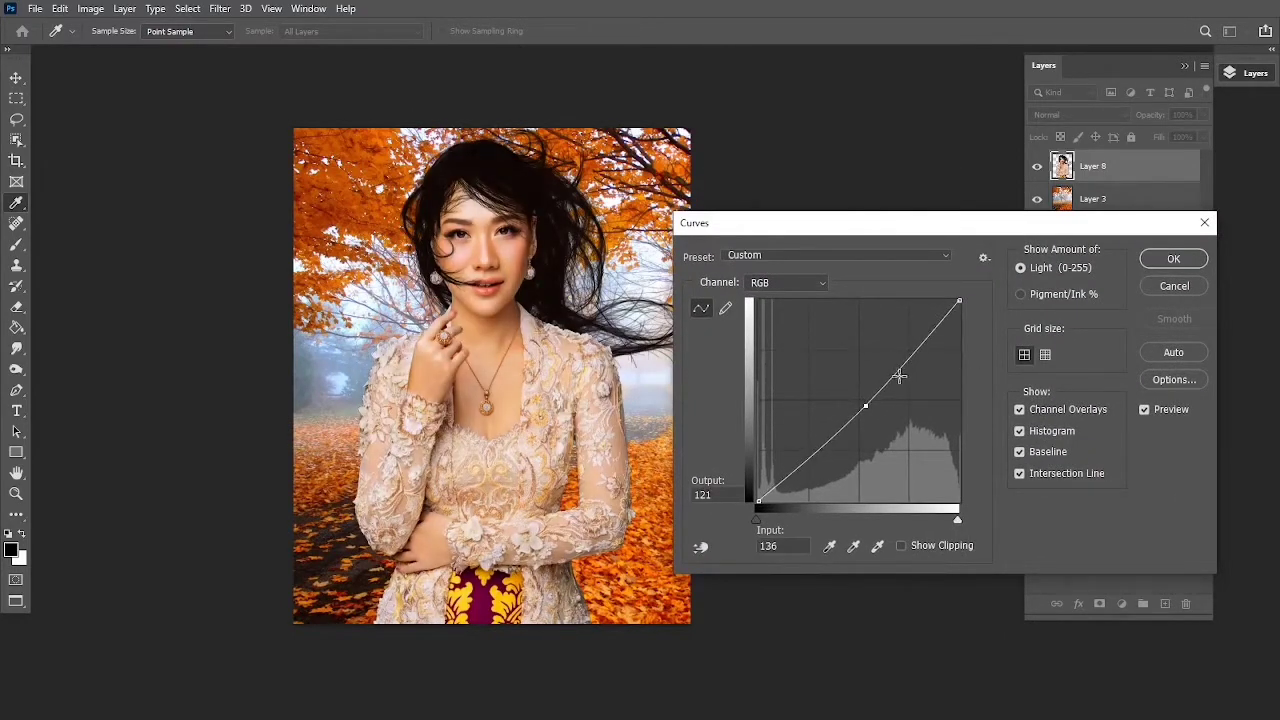
{"action": "left_click", "coordinate": [899, 376]}
{"action": "left_click_drag", "start_coordinate": [916, 354], "coordinate": [917, 350]}
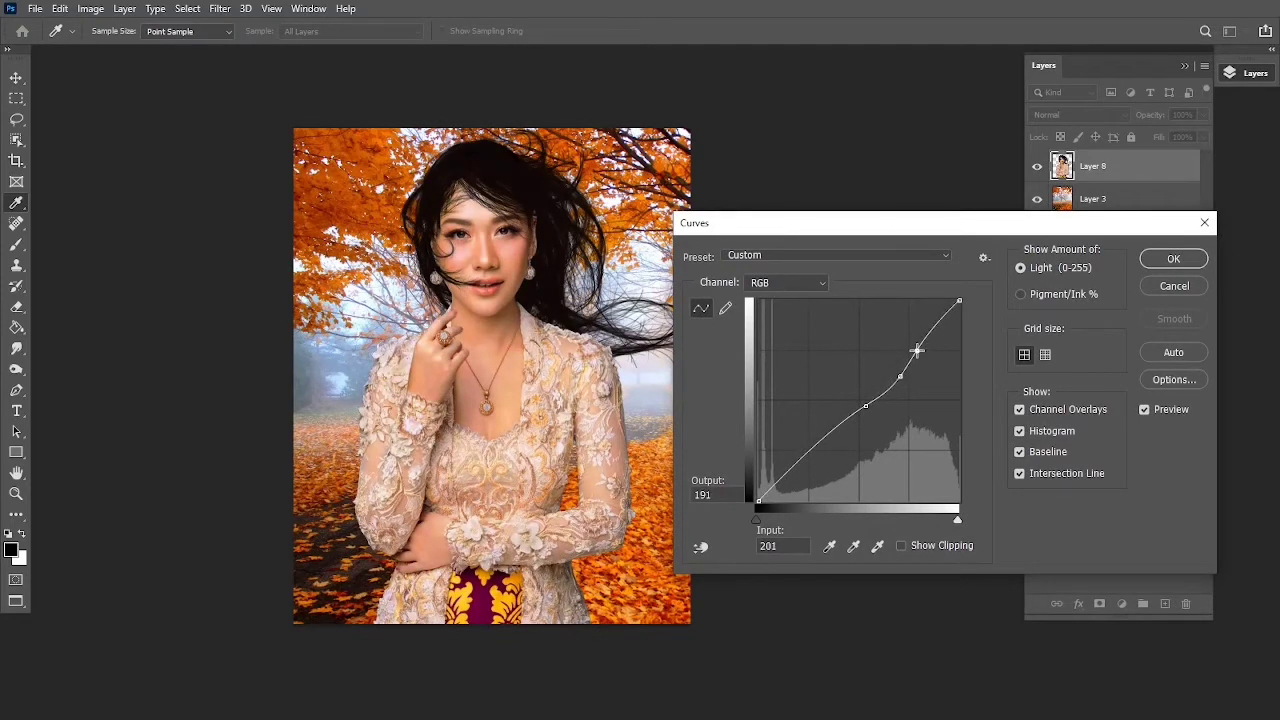
{"action": "left_click_drag", "start_coordinate": [917, 350], "coordinate": [922, 353]}
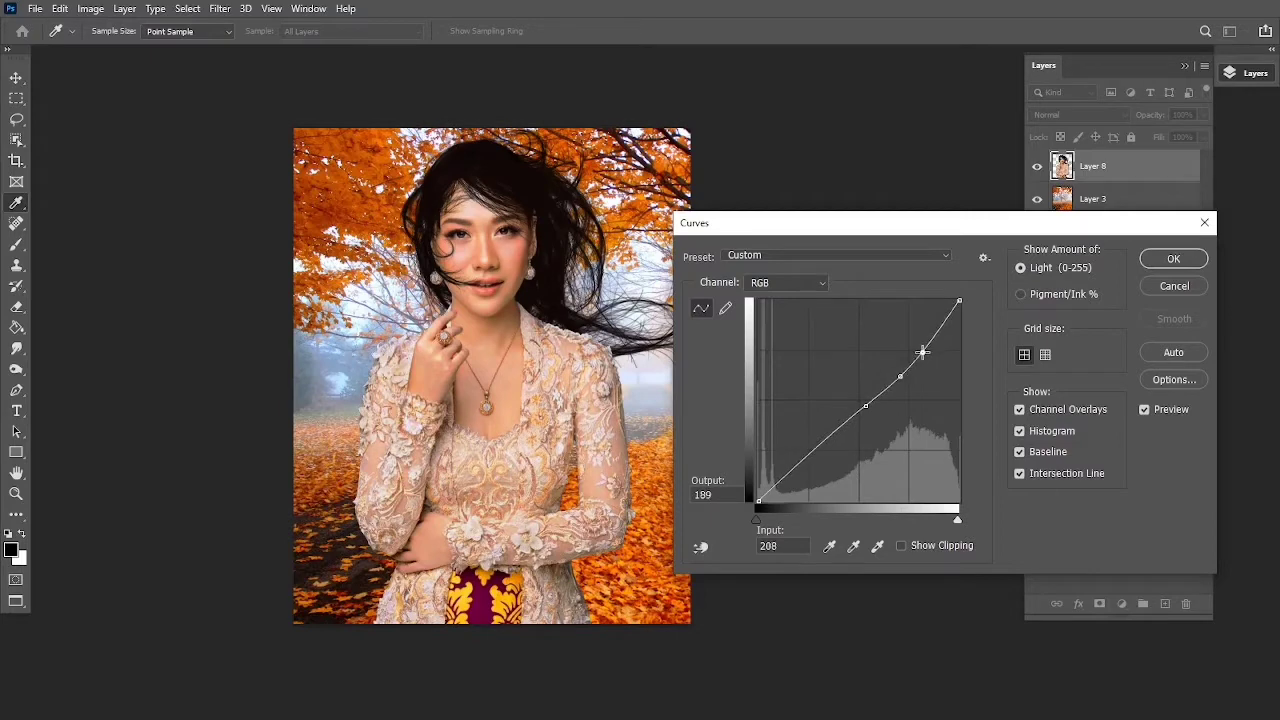
{"action": "key", "text": "Return"}
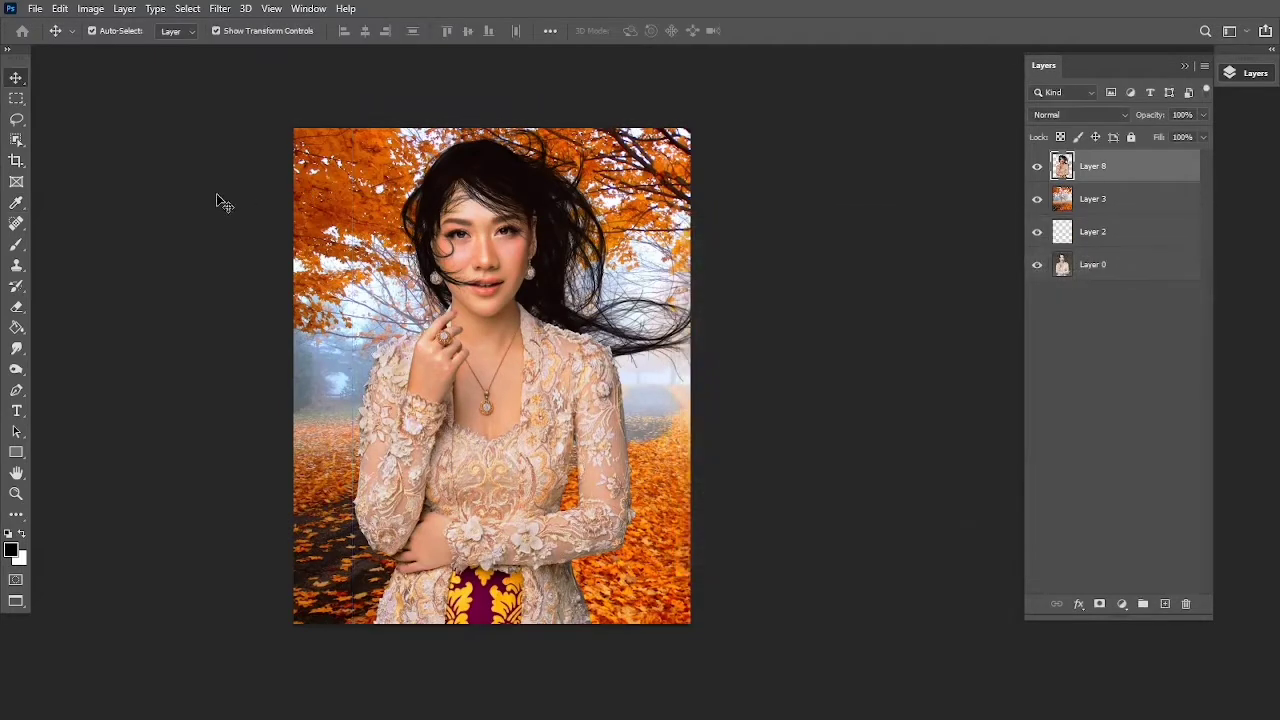
- Apply a Curves adjustment to the autumn background on Layer 3
{"action": "left_click", "coordinate": [330, 200]}
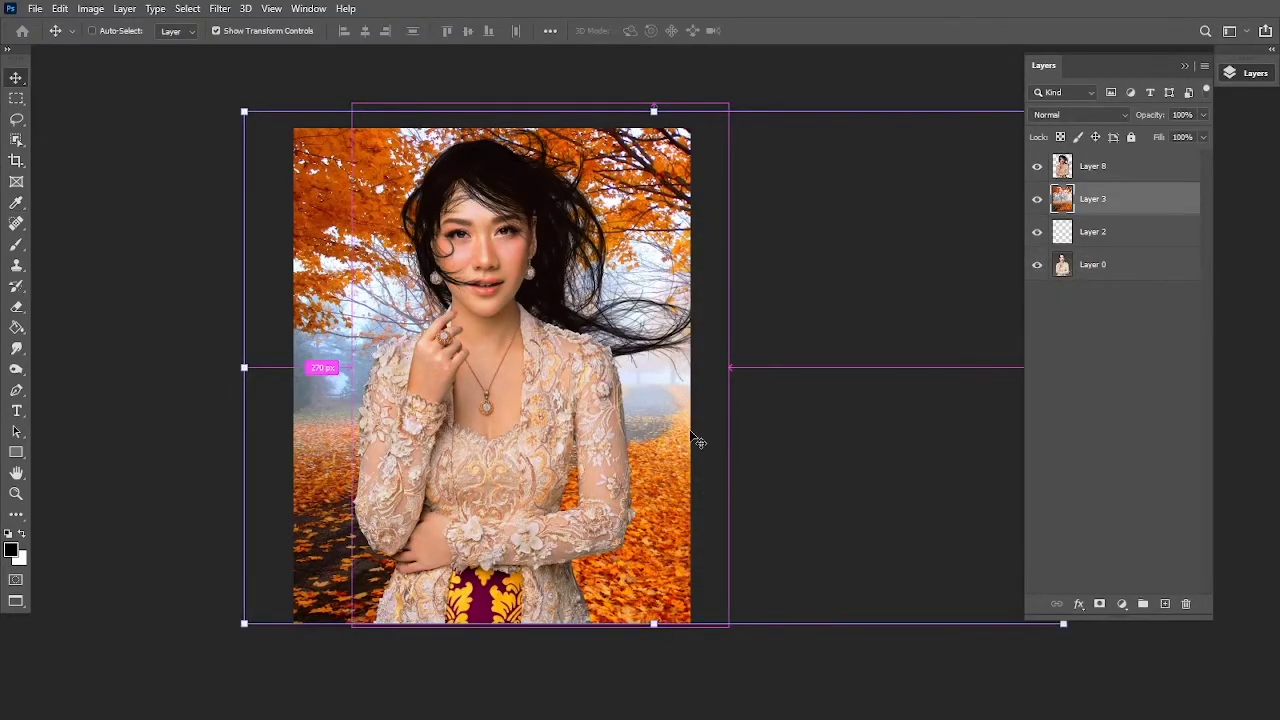
{"action": "key", "text": "ctrl+m"}
{"action": "mouse_move", "coordinate": [858, 401]}
{"action": "left_mouse_down"}
{"action": "mouse_move", "coordinate": [869, 410]}
{"action": "mouse_move", "coordinate": [924, 366]}
{"action": "left_mouse_up"}
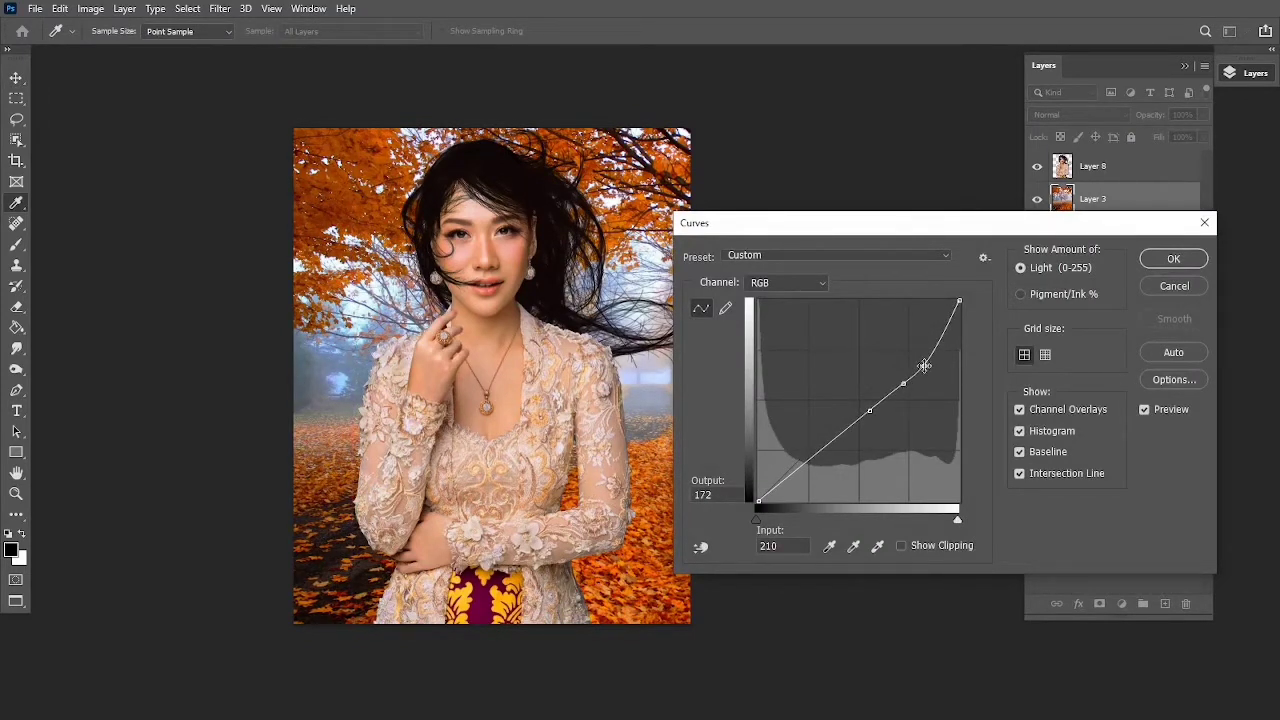
{"action": "key", "text": "Return"}
- Nudge the background's saturation slightly in Hue/Saturation
{"action": "key", "text": "ctrl+u"}
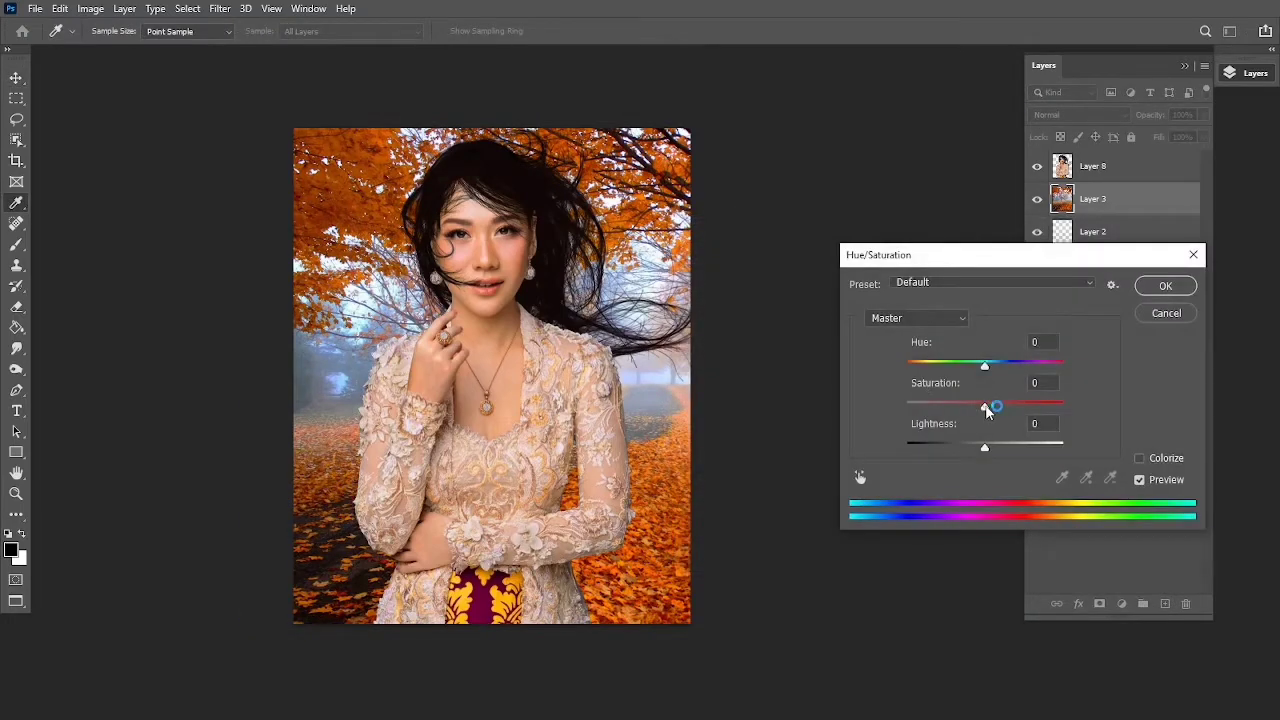
{"action": "left_click_drag", "start_coordinate": [986, 410], "coordinate": [980, 407]}
{"action": "key", "text": "Return"}
{"action": "key", "text": "ctrl+minus"}
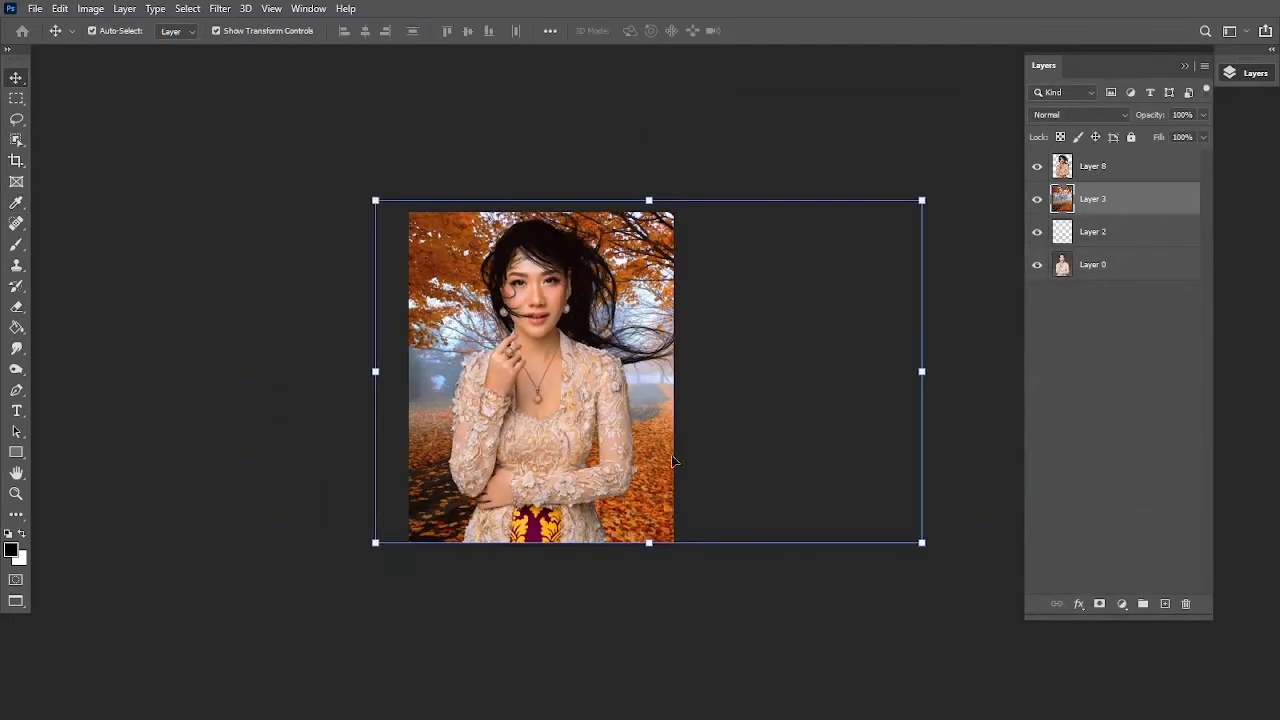
{"action": "left_click", "coordinate": [16, 369]}
- Set the Burn tool to Midtones and burn the forehead hairline and eye area on Layer 8
{"action": "key", "text": "ctrl+plus"}
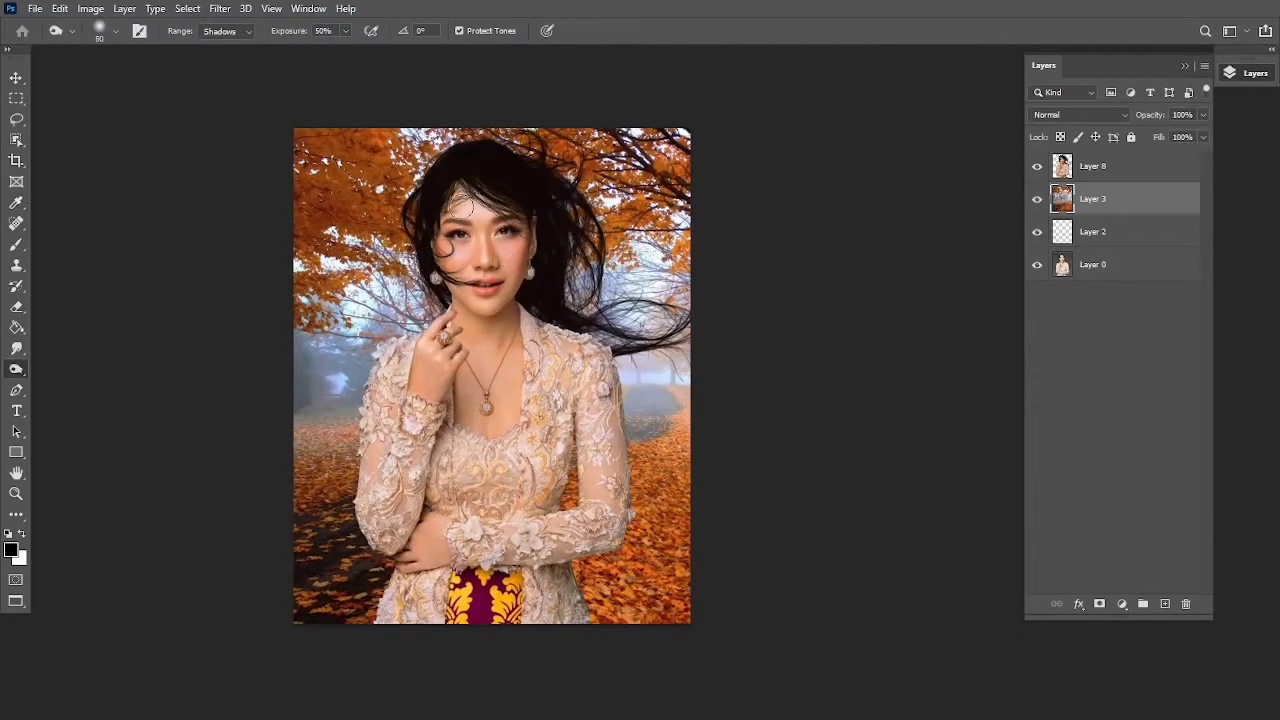
{"action": "key", "text": "ctrl+plus"}
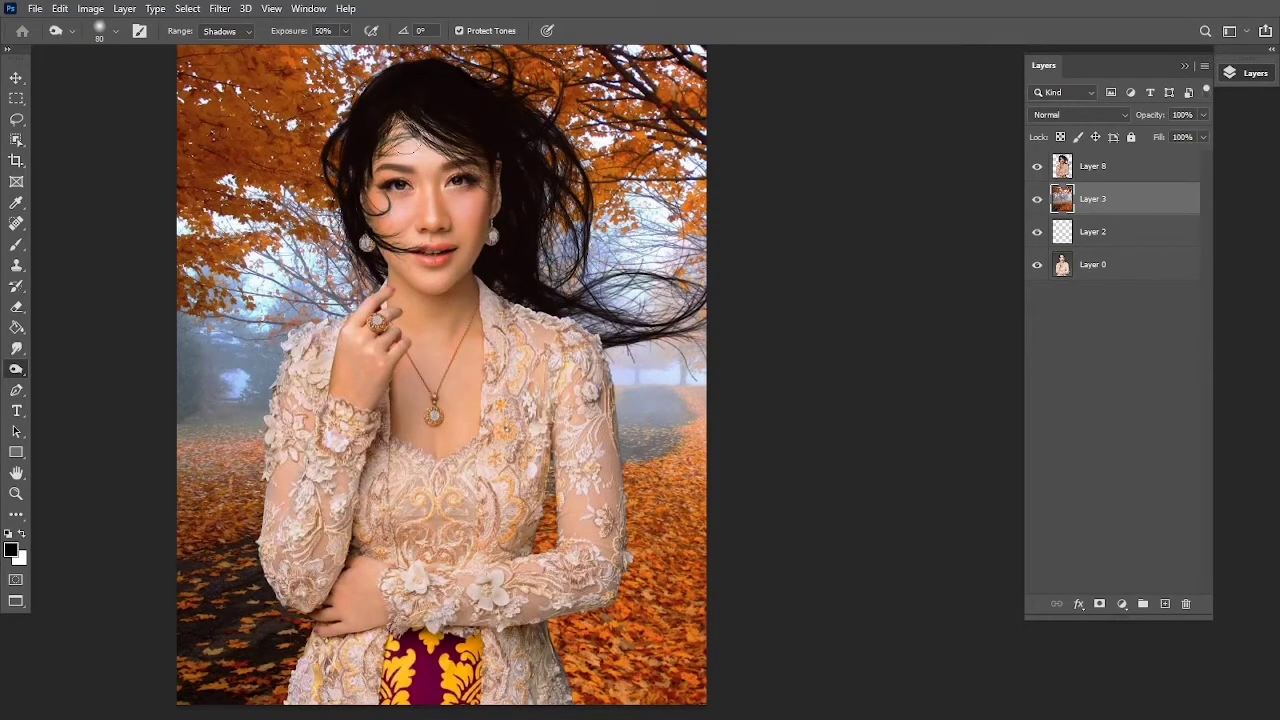
{"action": "left_click", "coordinate": [212, 31]}
{"action": "left_click", "coordinate": [222, 62]}
{"action": "left_click", "coordinate": [1063, 172]}
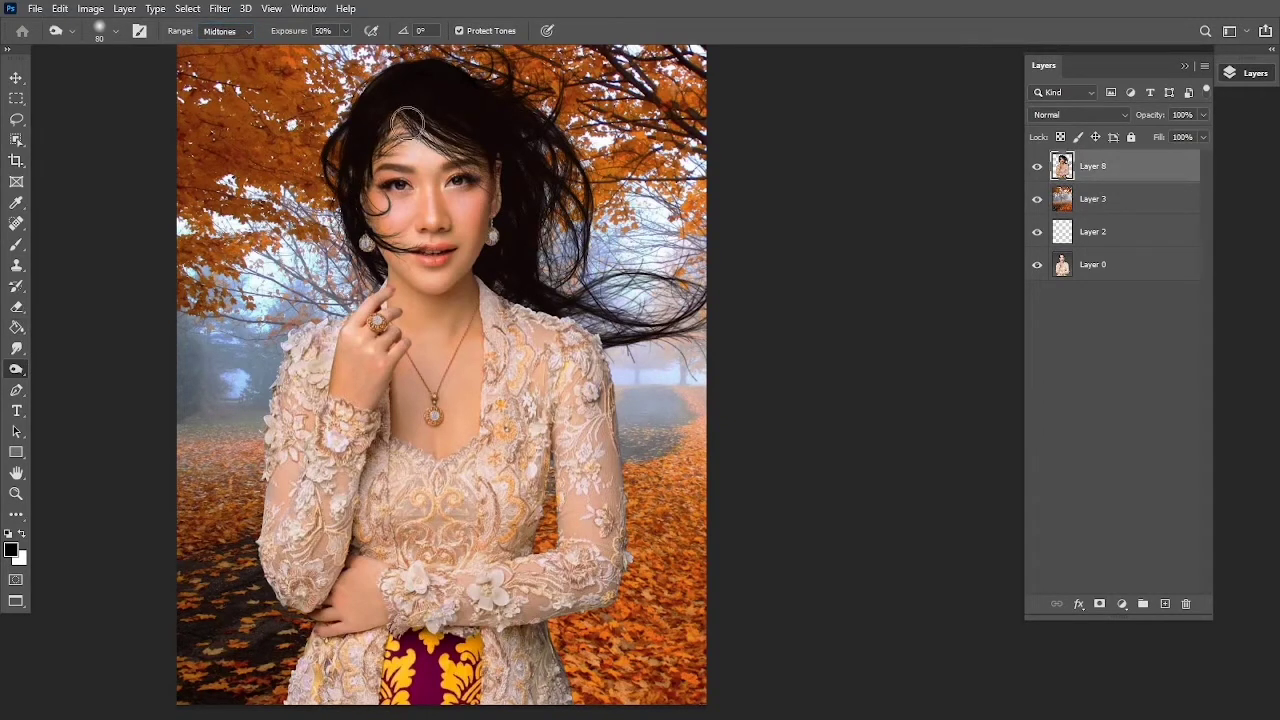
{"action": "left_click_drag", "start_coordinate": [433, 152], "coordinate": [423, 140]}
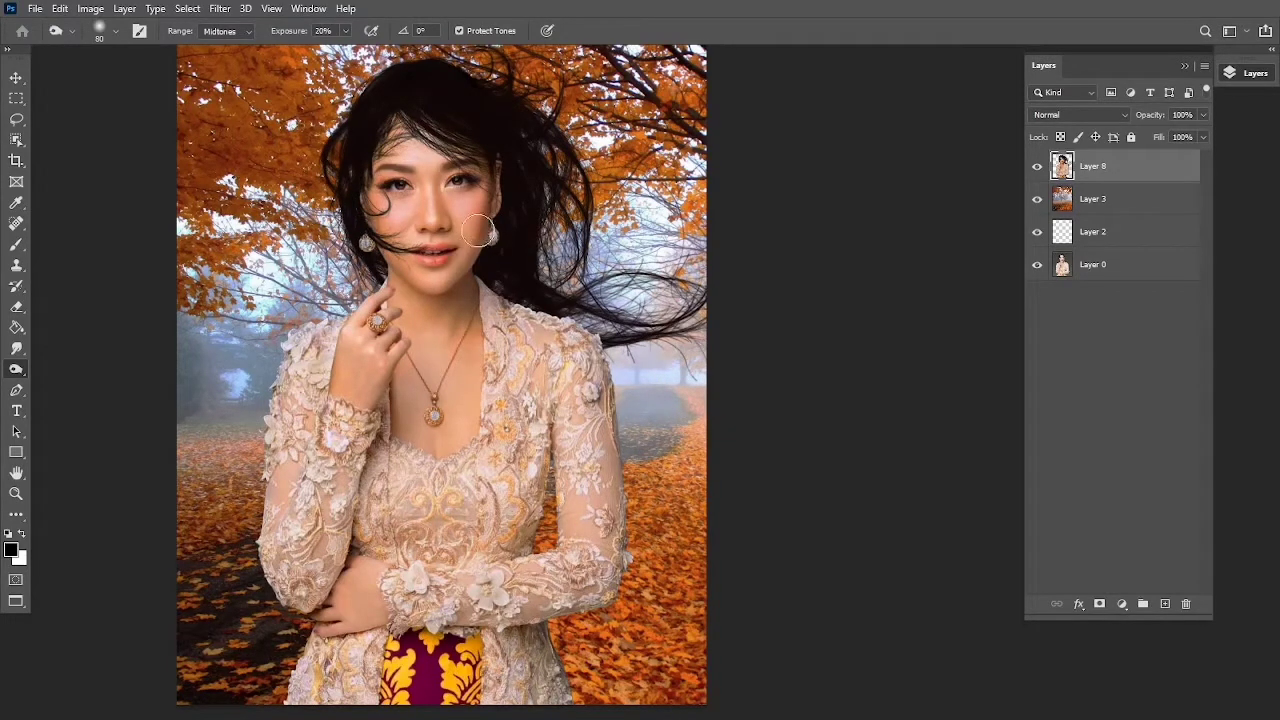
{"action": "left_click", "coordinate": [453, 183]}
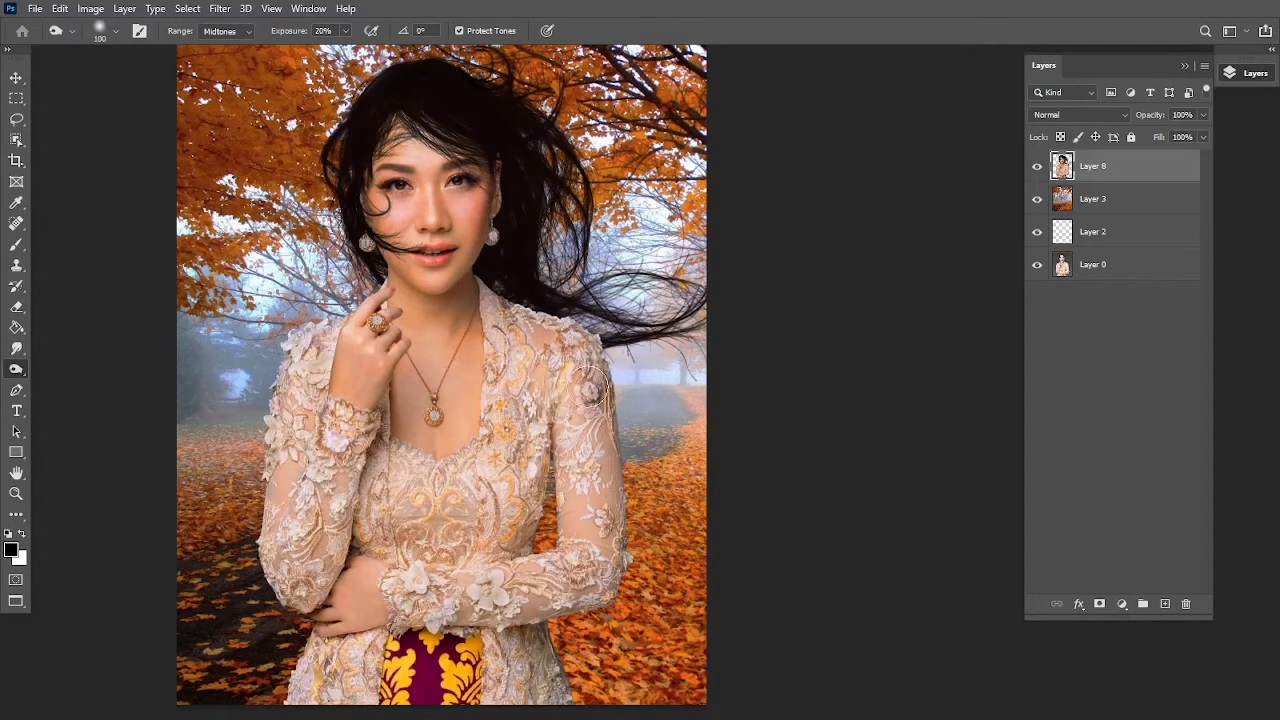
- With a size-150 burn brush, darken the lace on the arm and chest and the top hair
{"action": "key", "text": "bracketright"}
{"action": "key", "text": "bracketright"}
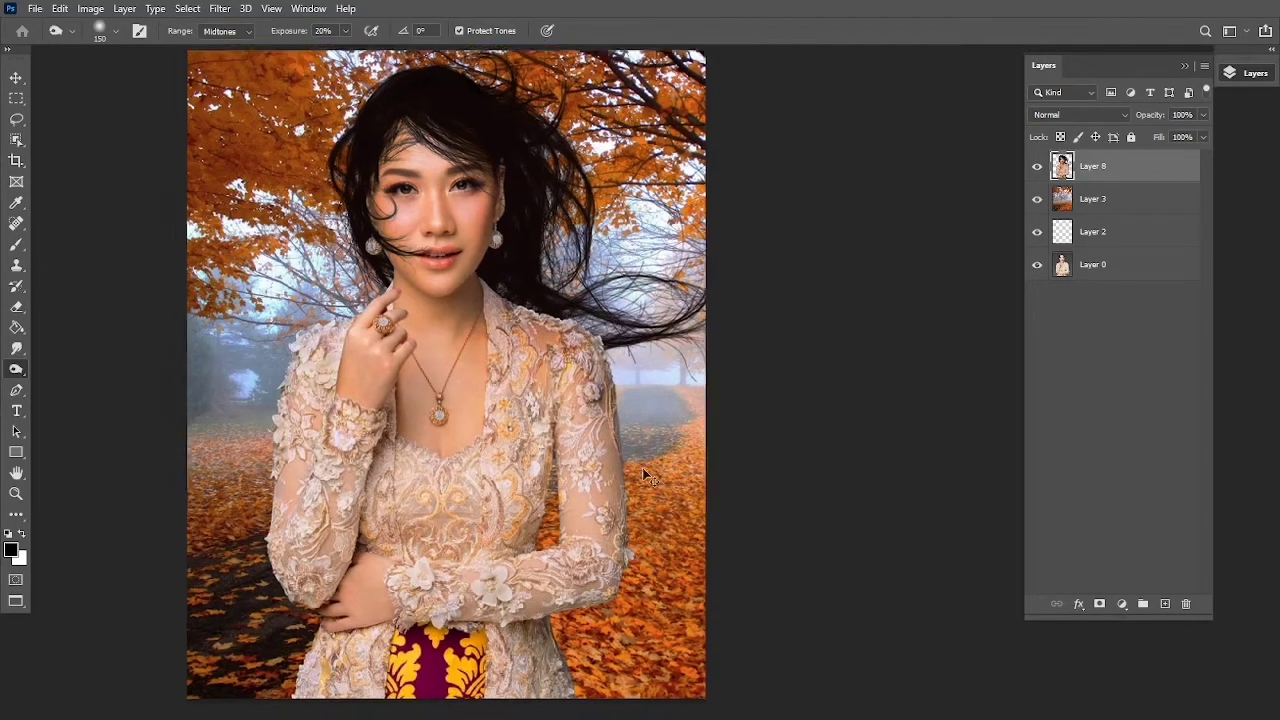
{"action": "scroll", "coordinate": [645, 475], "scroll_direction": "down", "scroll_amount": 1}
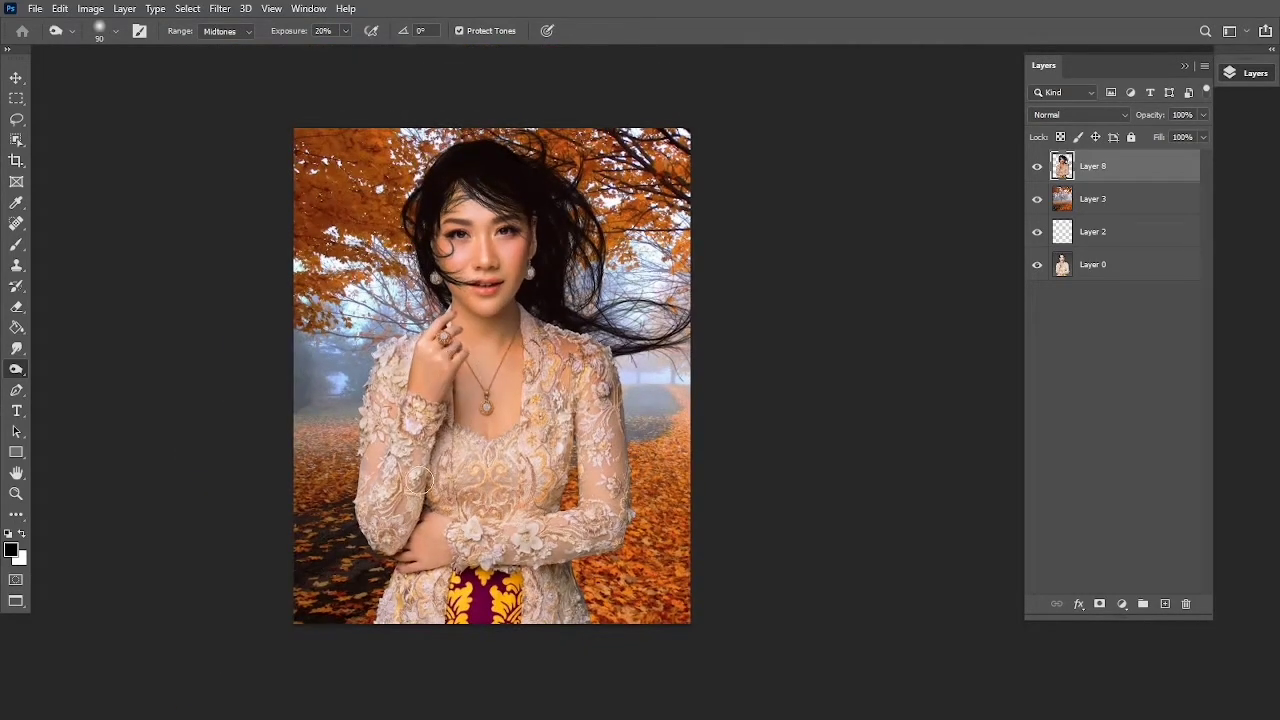
{"action": "left_click_drag", "start_coordinate": [419, 501], "coordinate": [471, 408]}
{"action": "left_click_drag", "start_coordinate": [423, 509], "coordinate": [464, 354]}
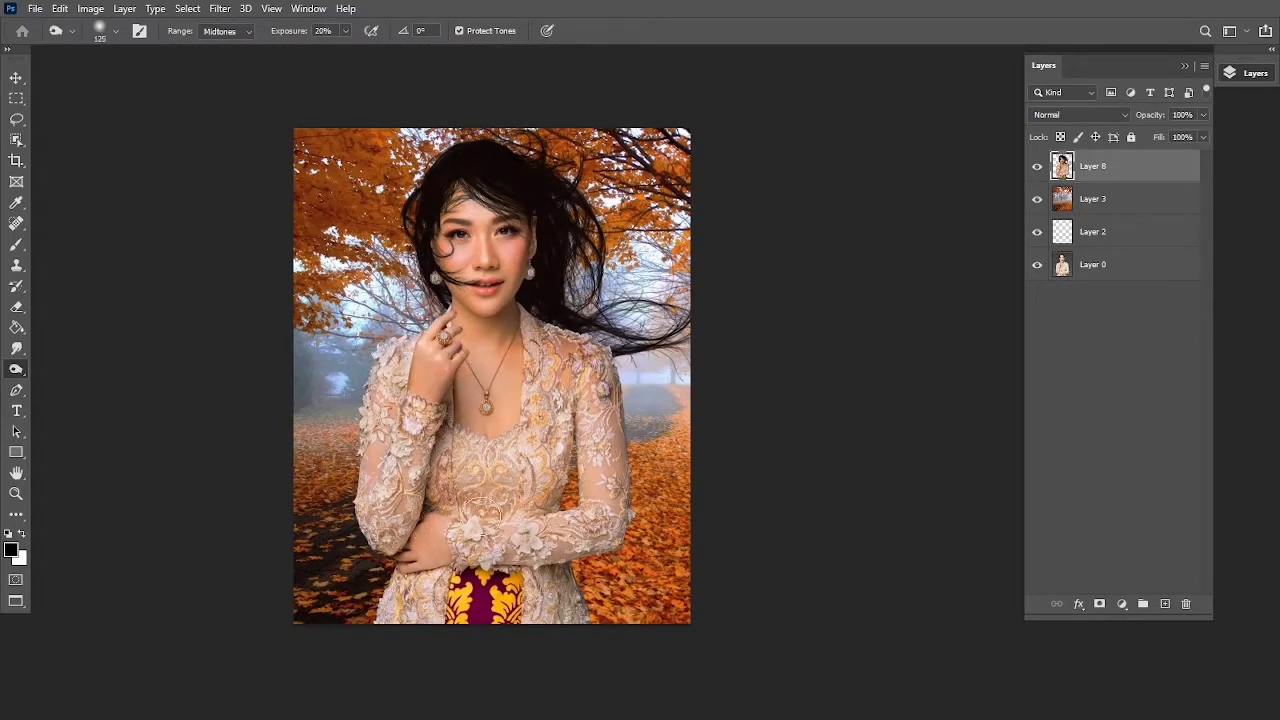
{"action": "mouse_move", "coordinate": [580, 458]}
{"action": "left_mouse_down"}
{"action": "mouse_move", "coordinate": [586, 413]}
{"action": "mouse_move", "coordinate": [405, 600]}
{"action": "mouse_move", "coordinate": [360, 385]}
{"action": "left_mouse_up"}
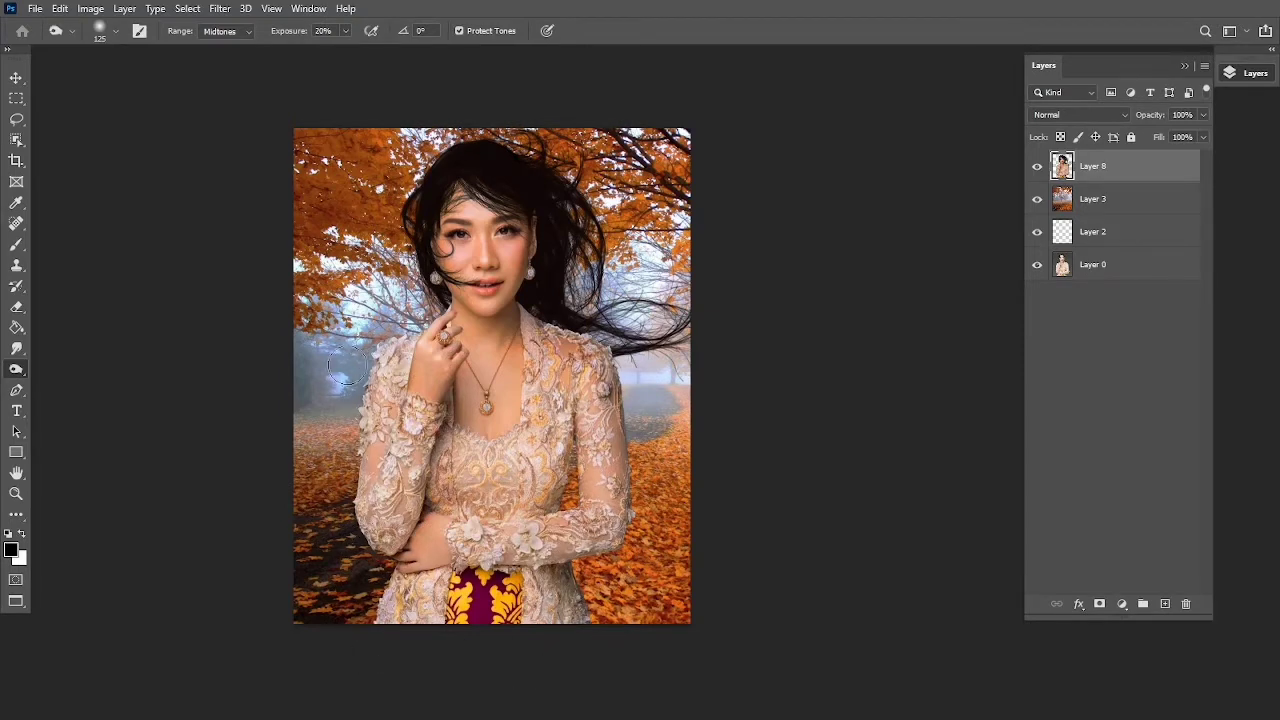
{"action": "mouse_move", "coordinate": [410, 170]}
{"action": "left_mouse_down"}
{"action": "mouse_move", "coordinate": [497, 178]}
{"action": "mouse_move", "coordinate": [524, 325]}
{"action": "left_mouse_up"}
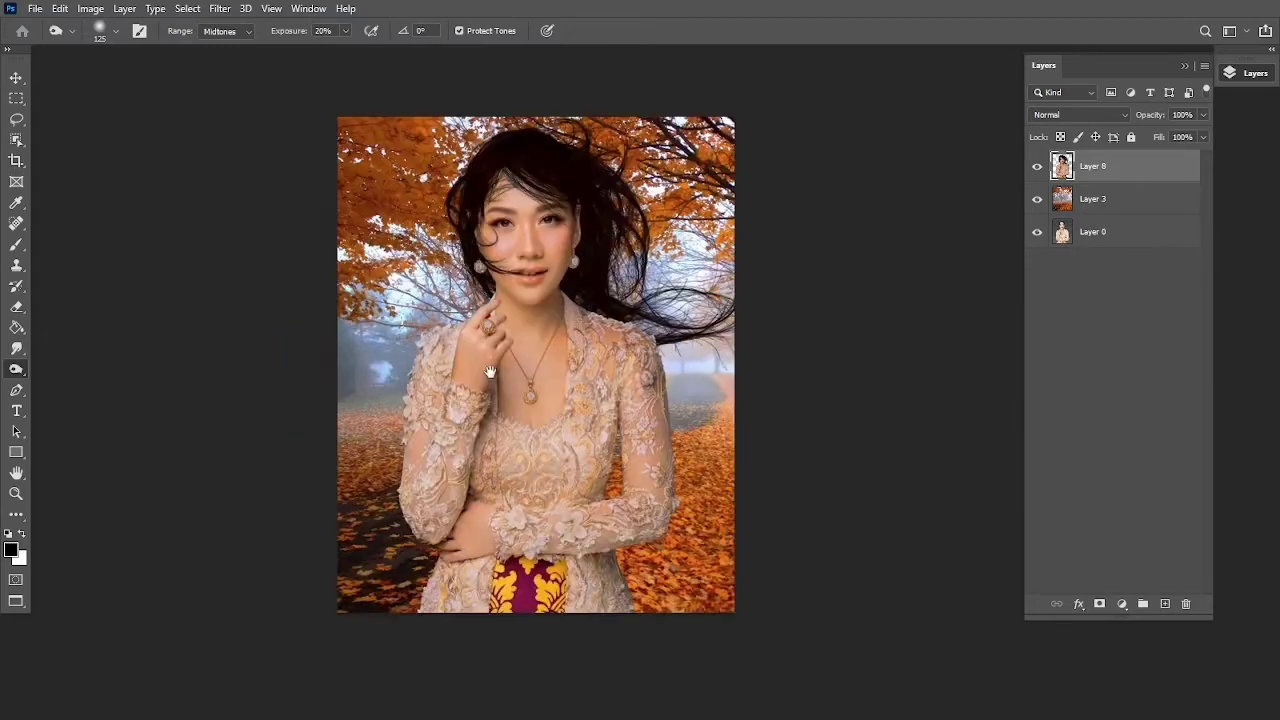
{"action": "left_click", "coordinate": [222, 10]}
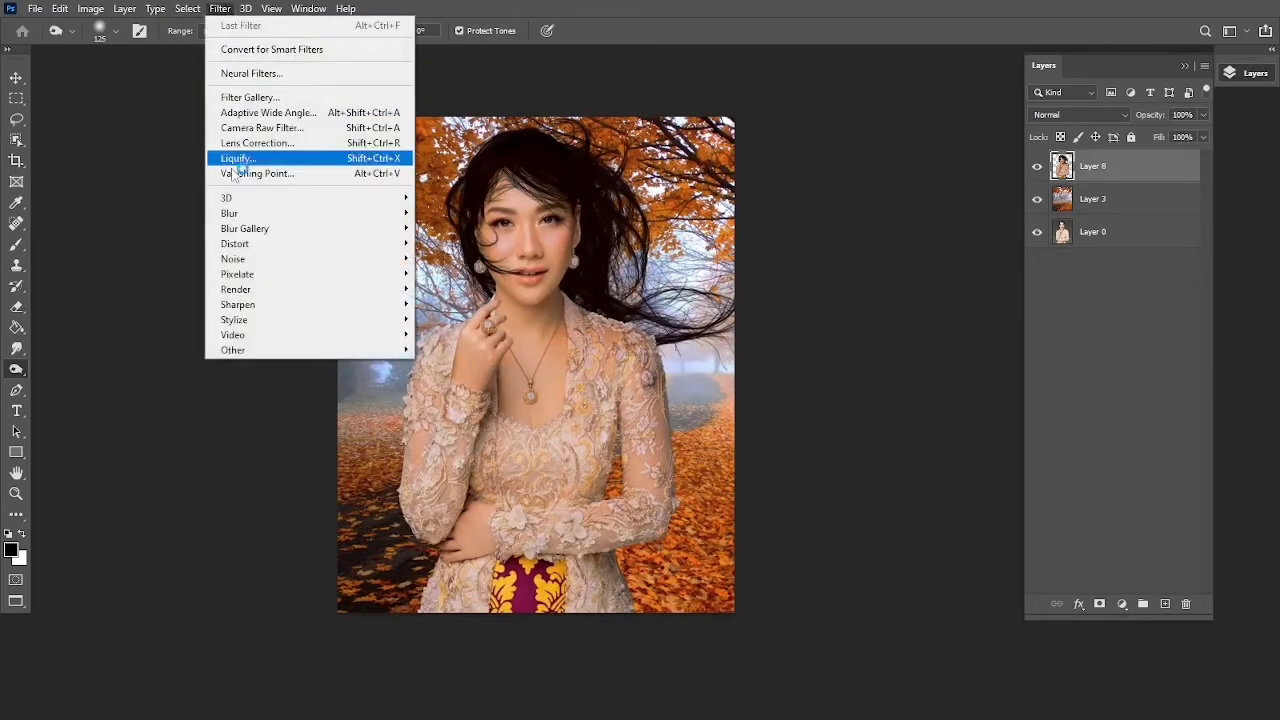
{"action": "mouse_move", "coordinate": [233, 258]}
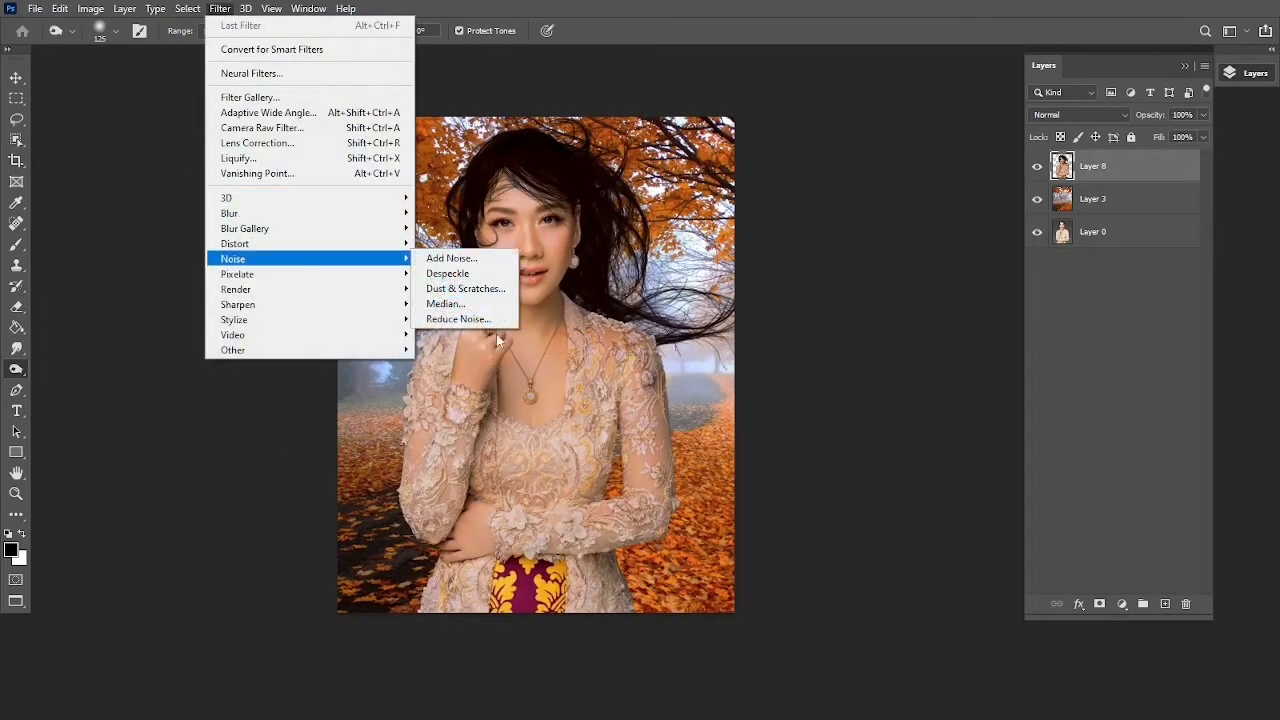
- Apply Reduce Noise at Strength 6 to Layer 8, previewing the face
{"action": "left_click", "coordinate": [470, 320]}
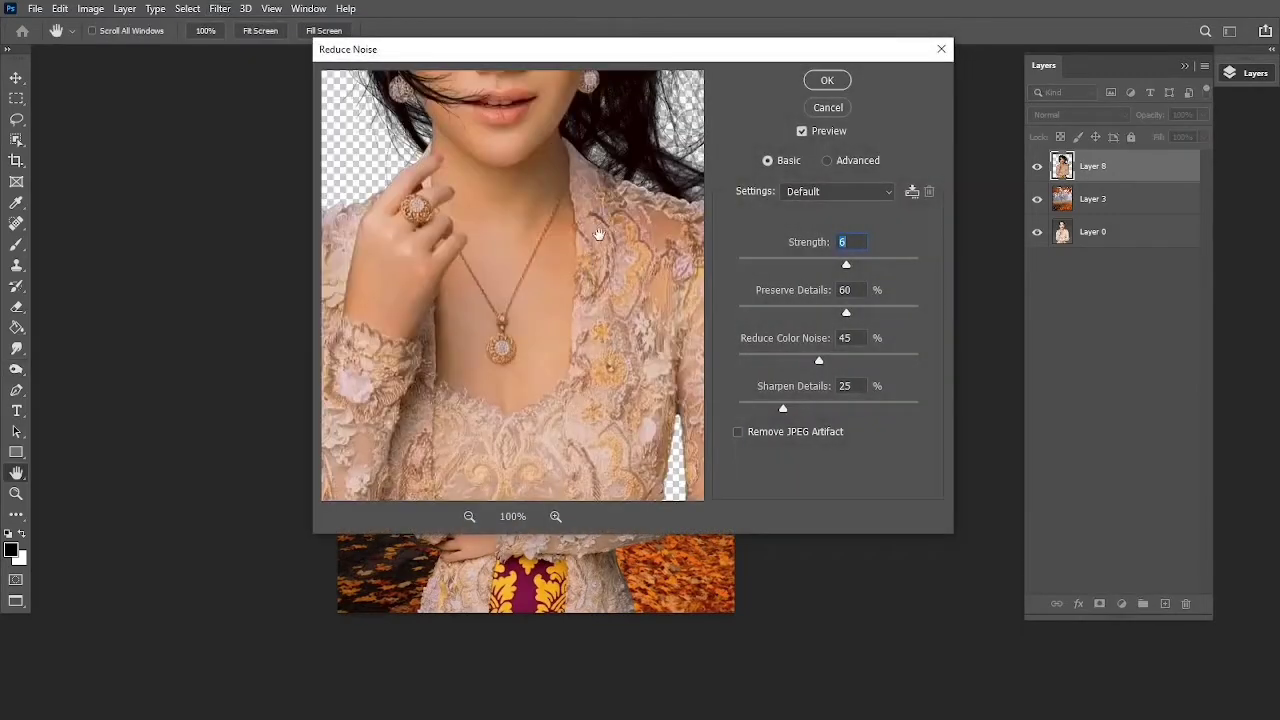
{"action": "left_click_drag", "start_coordinate": [597, 234], "coordinate": [618, 442]}
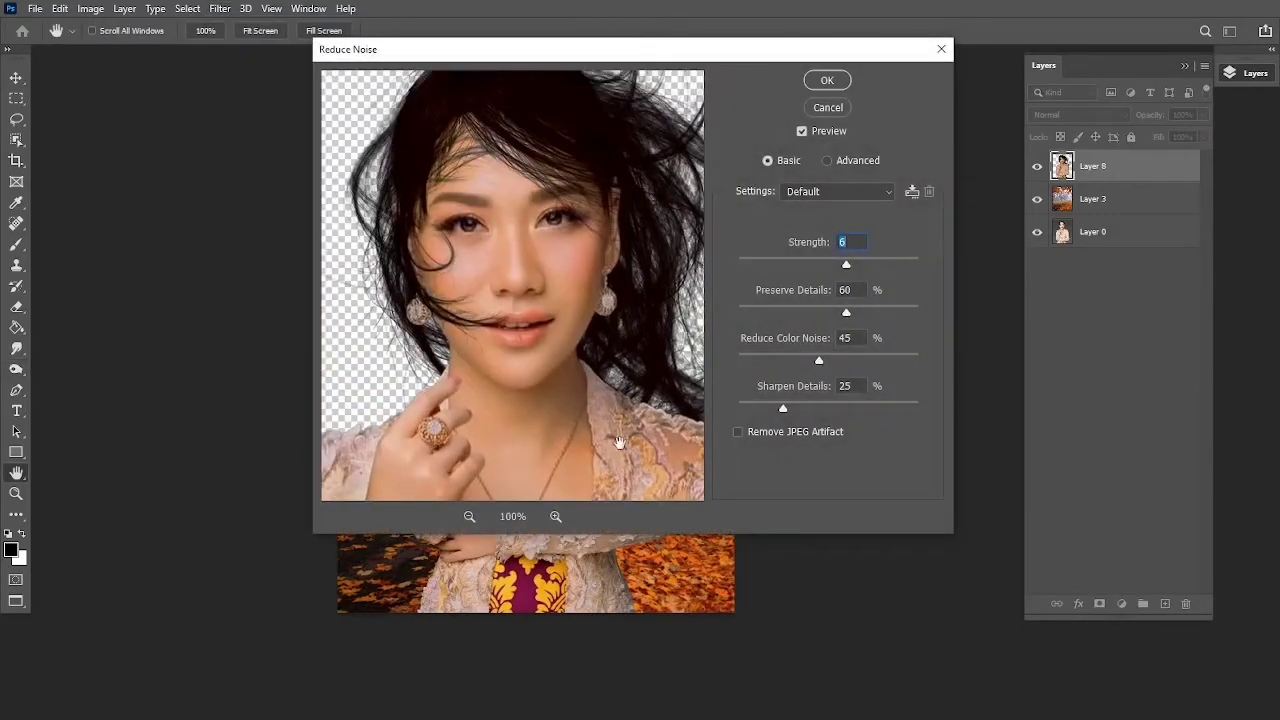
{"action": "left_click", "coordinate": [827, 81]}
{"action": "key", "text": "o"}
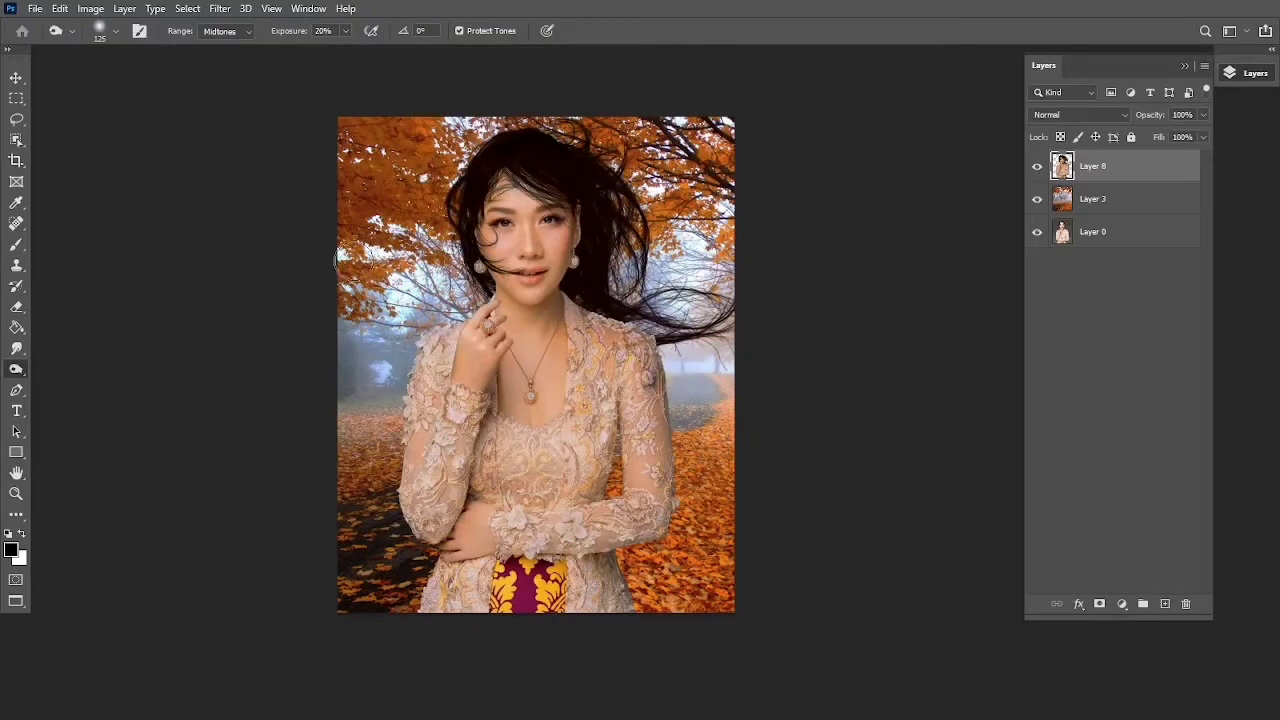
- Toggle Layer 8 and Layer 3 visibility to compare before and after
{"action": "scroll", "coordinate": [737, 182], "scroll_direction": "down", "scroll_amount": 1}
{"action": "scroll", "coordinate": [800, 230], "scroll_direction": "down", "scroll_amount": 1}
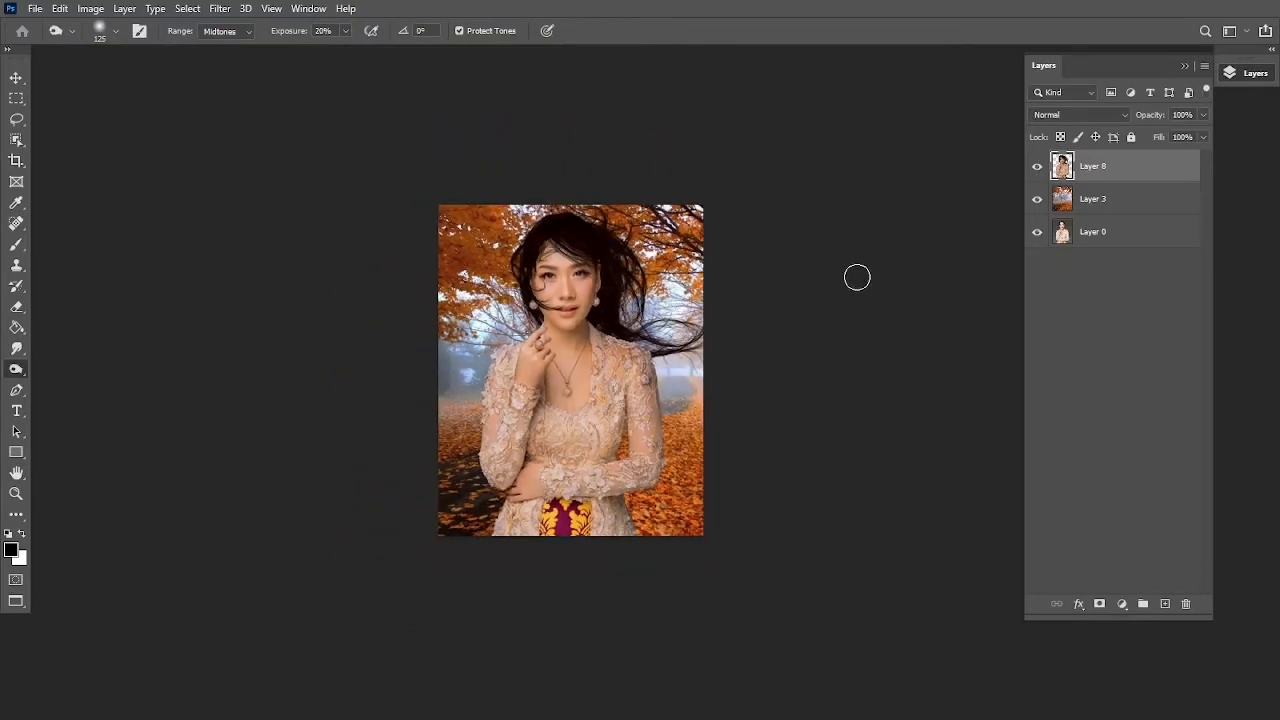
{"action": "left_click", "coordinate": [1038, 199]}
{"action": "left_click", "coordinate": [1038, 168]}
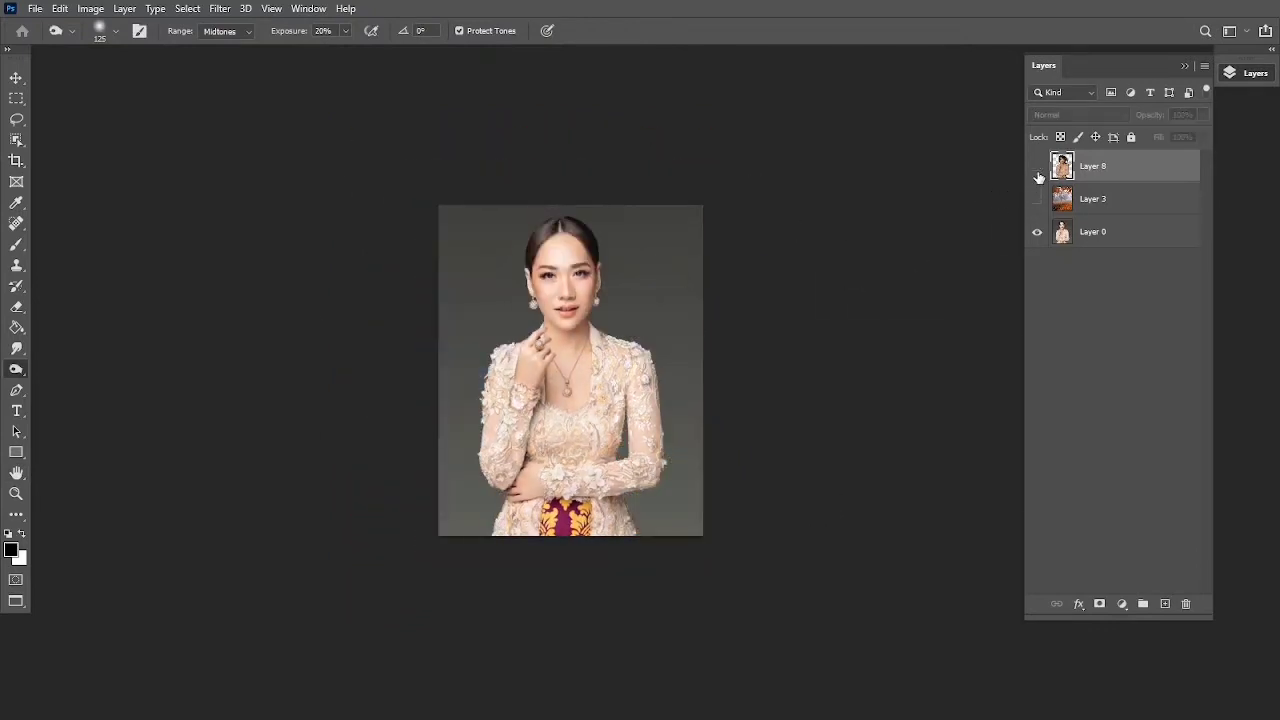
{"action": "left_click", "coordinate": [1037, 168]}
{"action": "left_click", "coordinate": [1037, 168]}
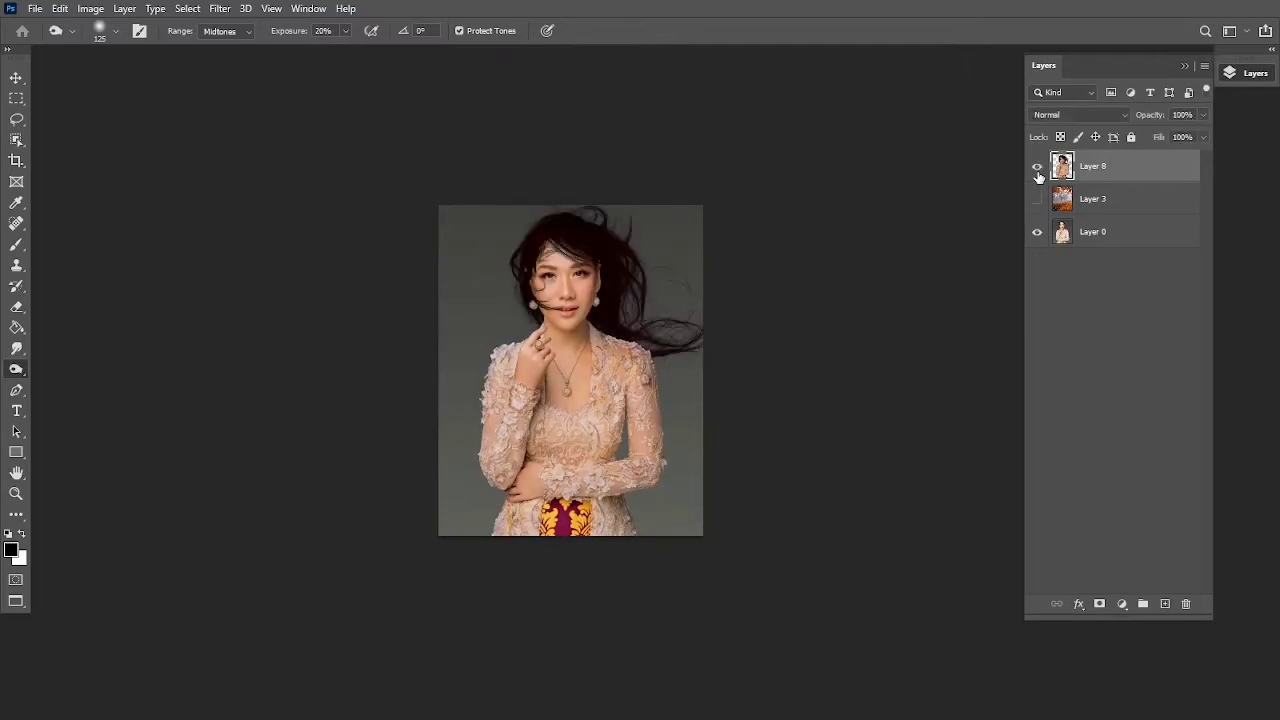
{"action": "left_click", "coordinate": [1037, 201]}
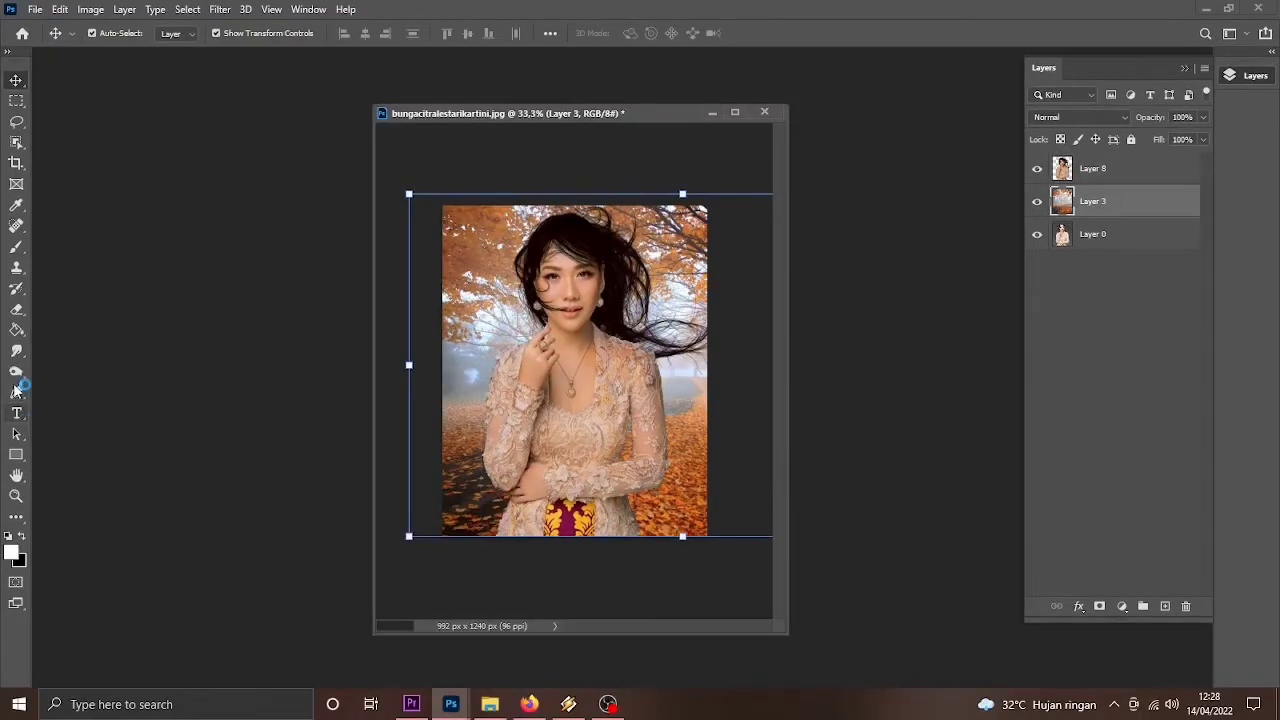
- Select Layer 8 and set up a soft white brush at size 1000
{"action": "key", "text": "b"}
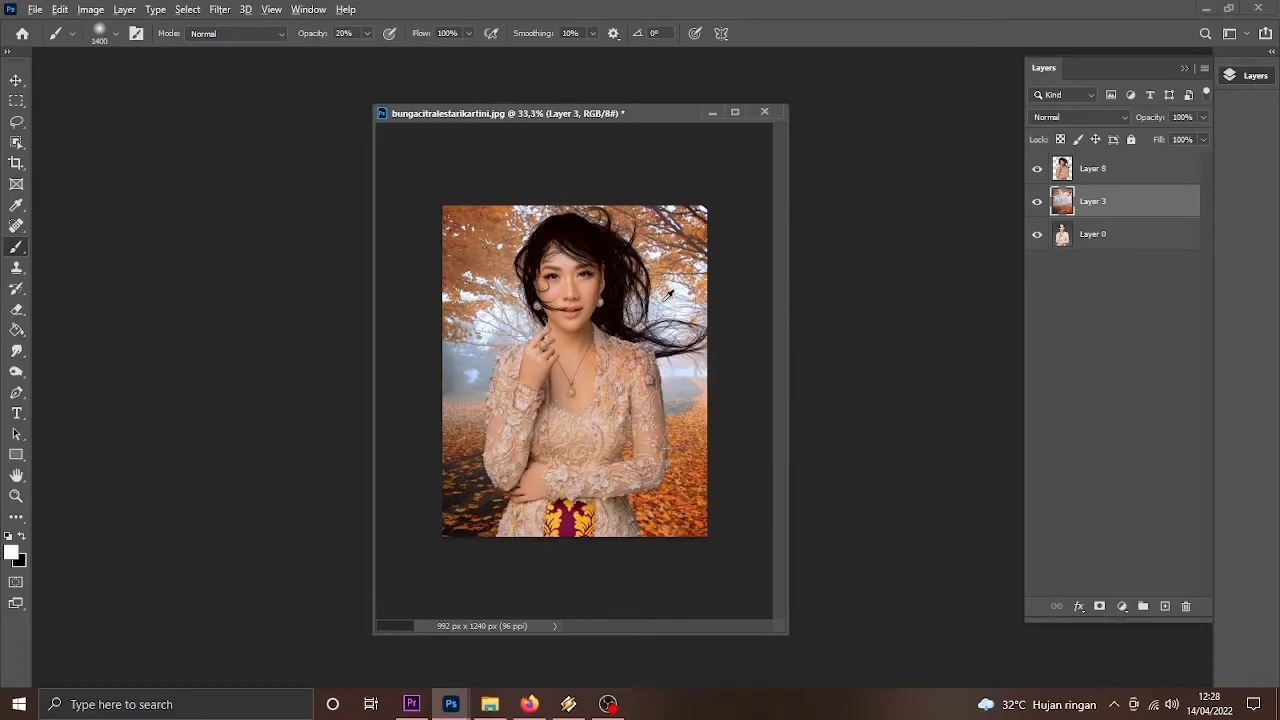
{"action": "left_click", "coordinate": [703, 258]}
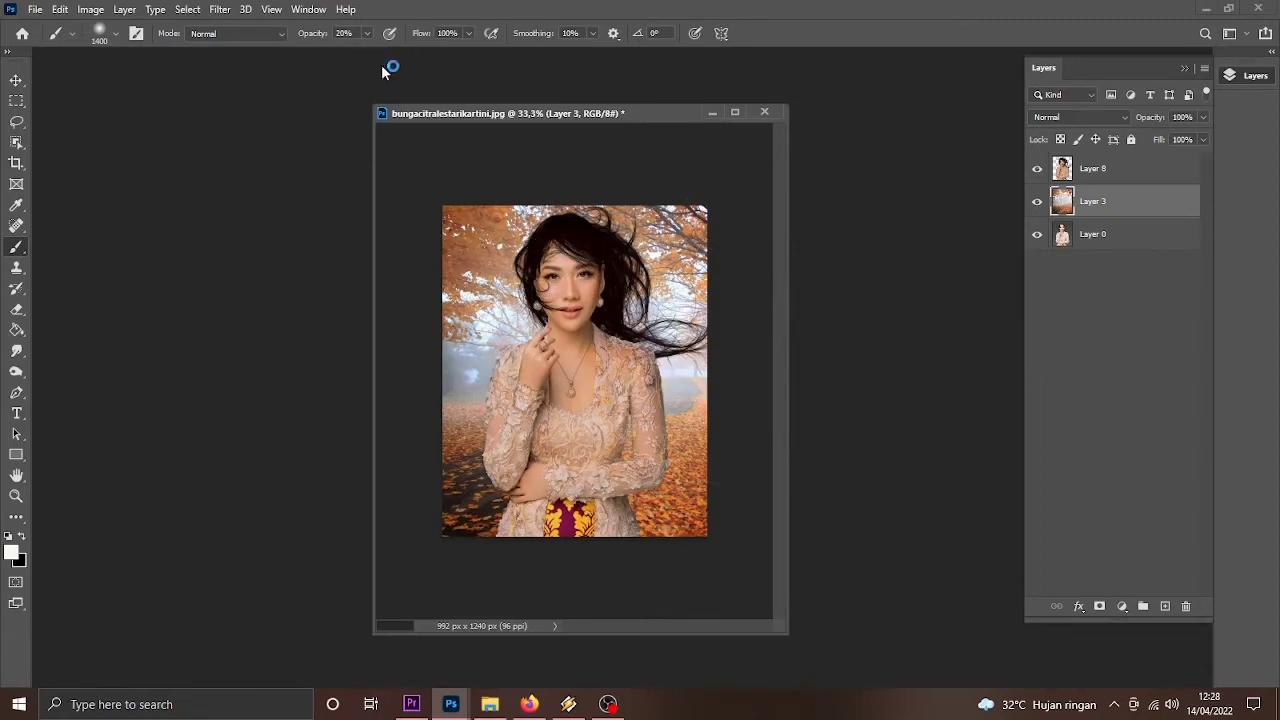
{"action": "left_click", "coordinate": [1093, 168]}
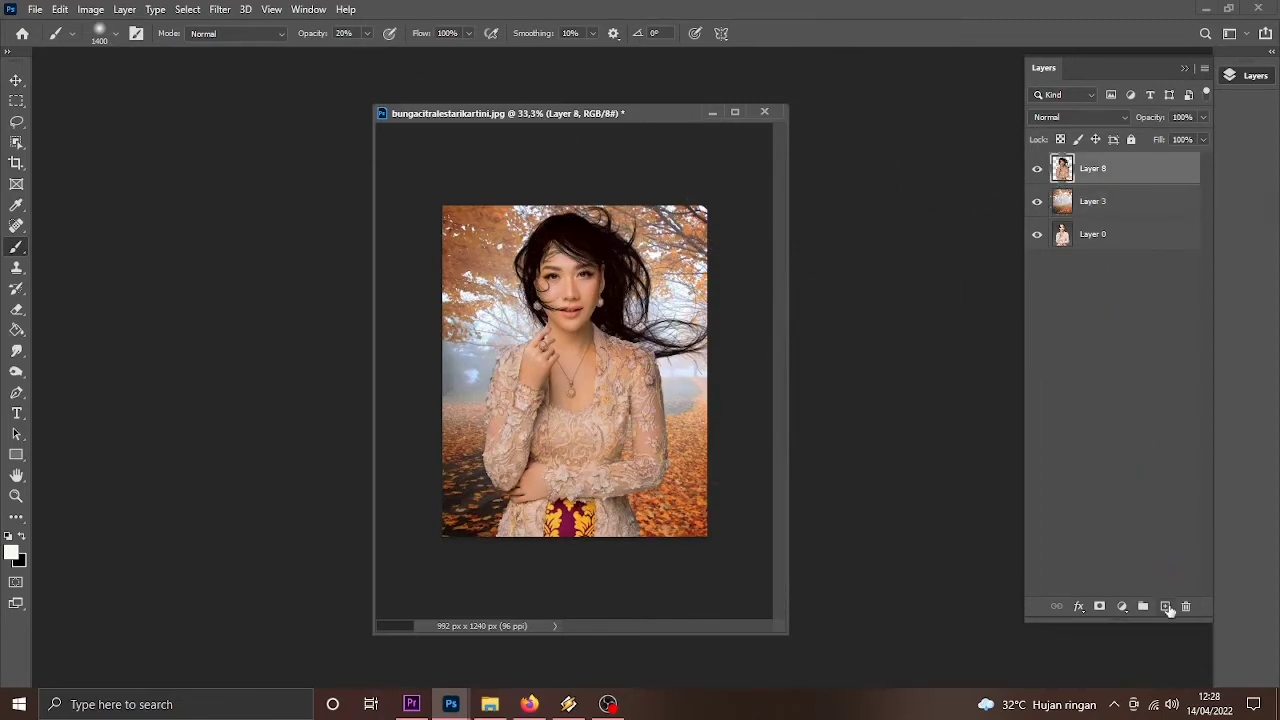
{"action": "key", "text": "bracketleft"}
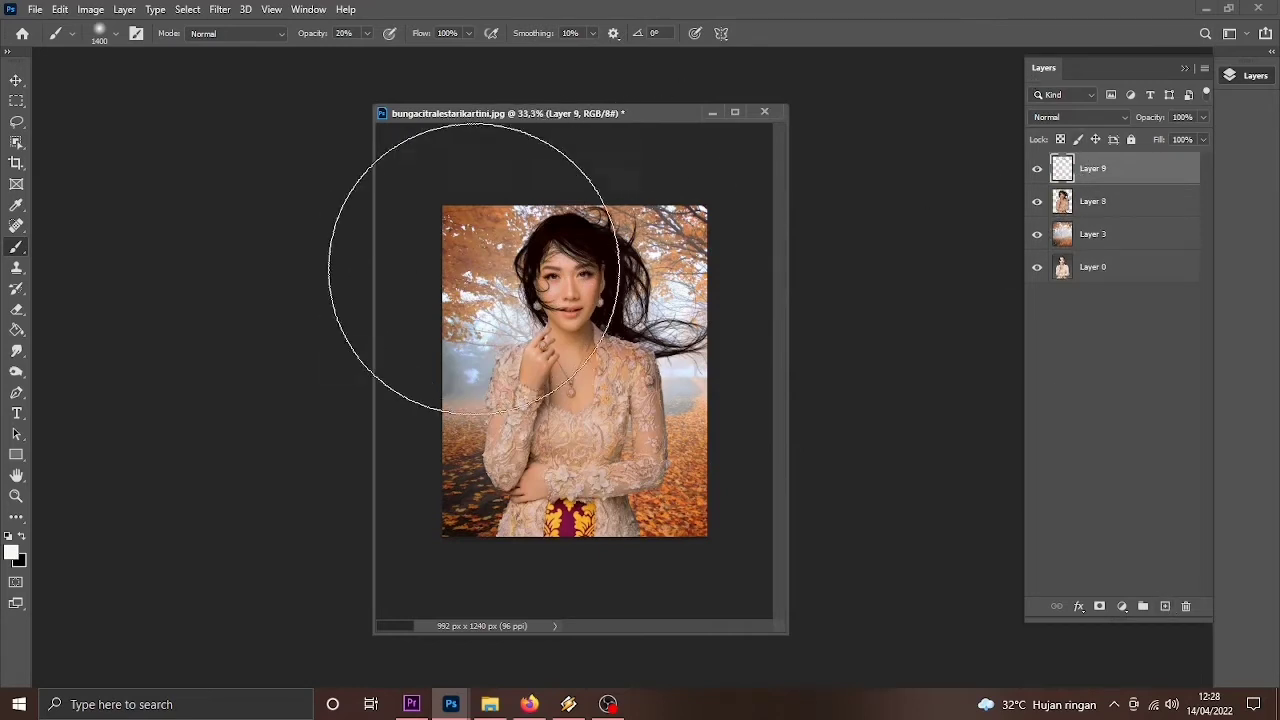
{"action": "key", "text": "bracketleft"}
{"action": "key", "text": "bracketleft"}
{"action": "key", "text": "bracketleft"}
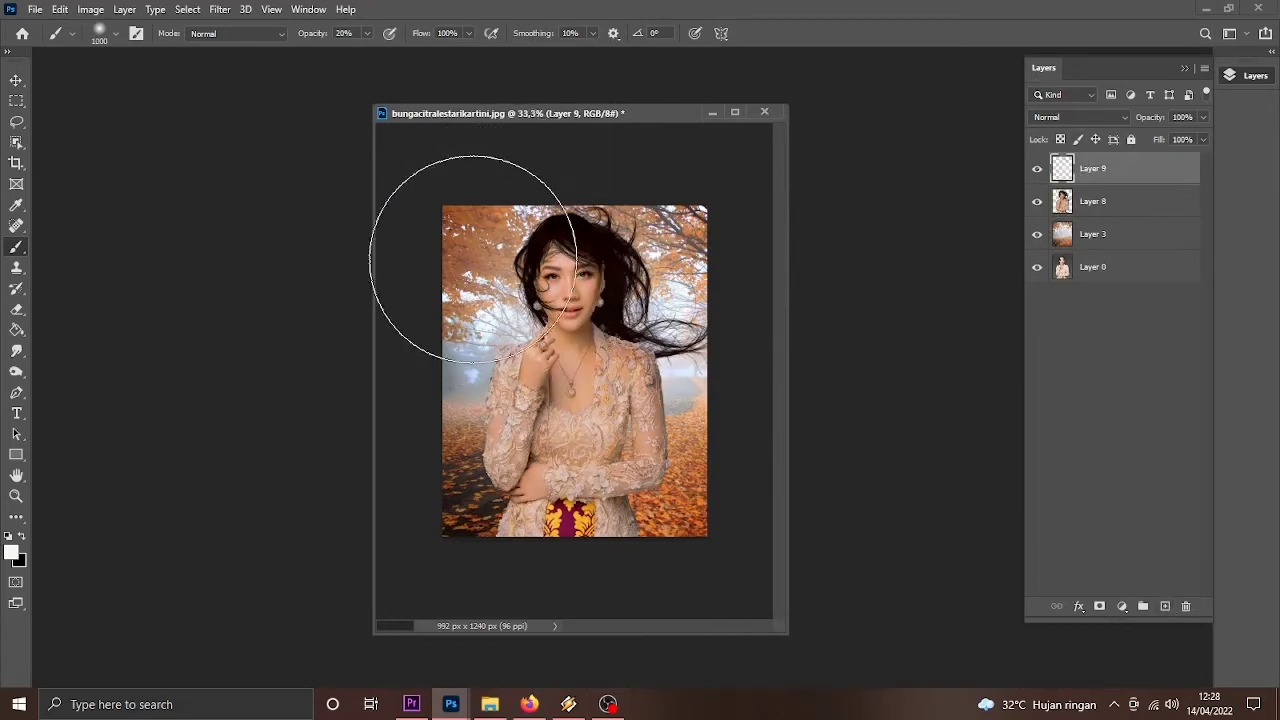
- Try white glow strokes over the upper-left, undo them, and stamp visible layers into a new layer
{"action": "mouse_move", "coordinate": [468, 256]}
{"action": "left_mouse_down"}
{"action": "mouse_move", "coordinate": [486, 257]}
{"action": "mouse_move", "coordinate": [463, 246]}
{"action": "mouse_move", "coordinate": [500, 260]}
{"action": "left_mouse_up"}
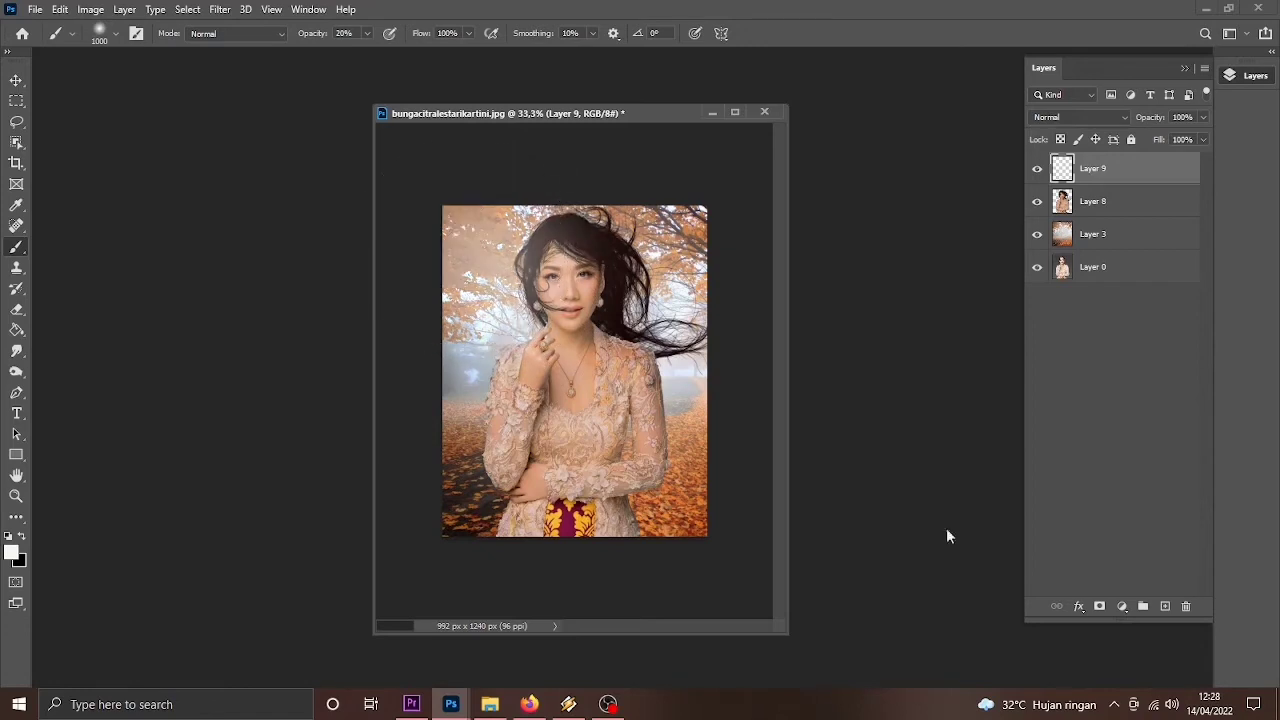
{"action": "key", "text": "ctrl+z"}
{"action": "key", "text": "ctrl+z"}
{"action": "key", "text": "ctrl+z"}
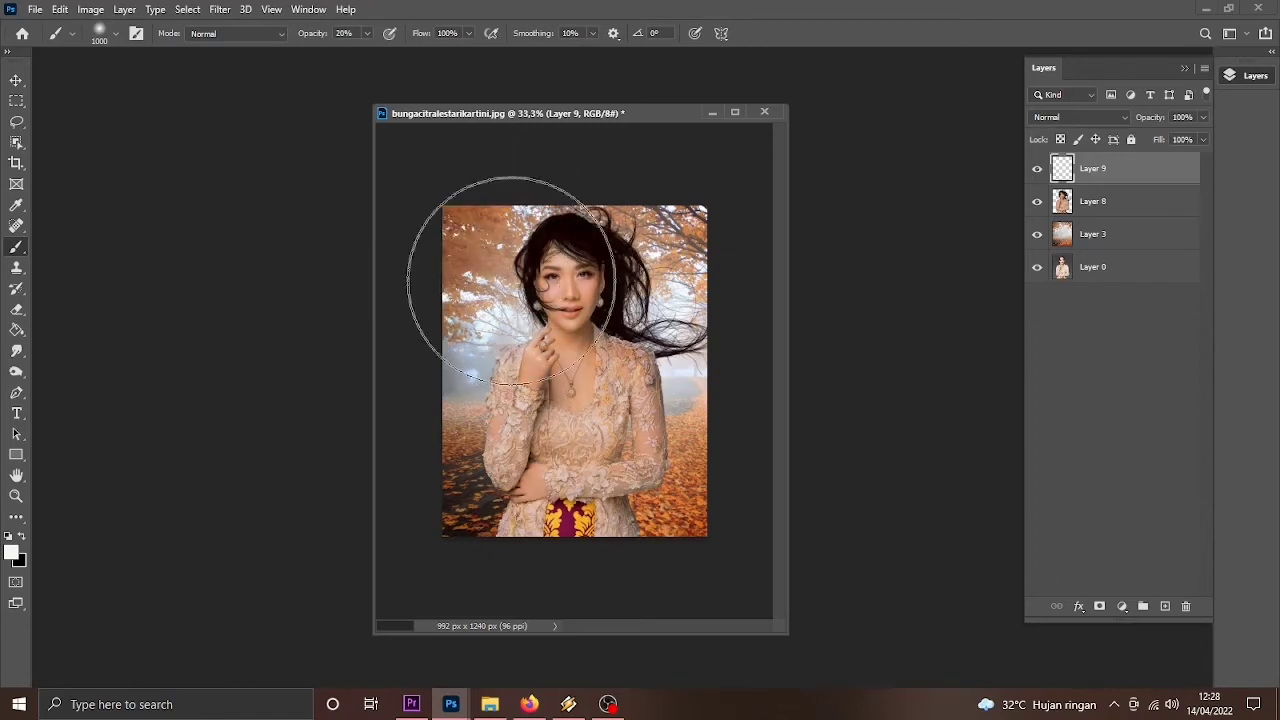
{"action": "key", "text": "bracketright"}
{"action": "key", "text": "bracketright"}
{"action": "key", "text": "bracketright"}
{"action": "left_click_drag", "start_coordinate": [471, 252], "coordinate": [454, 240]}
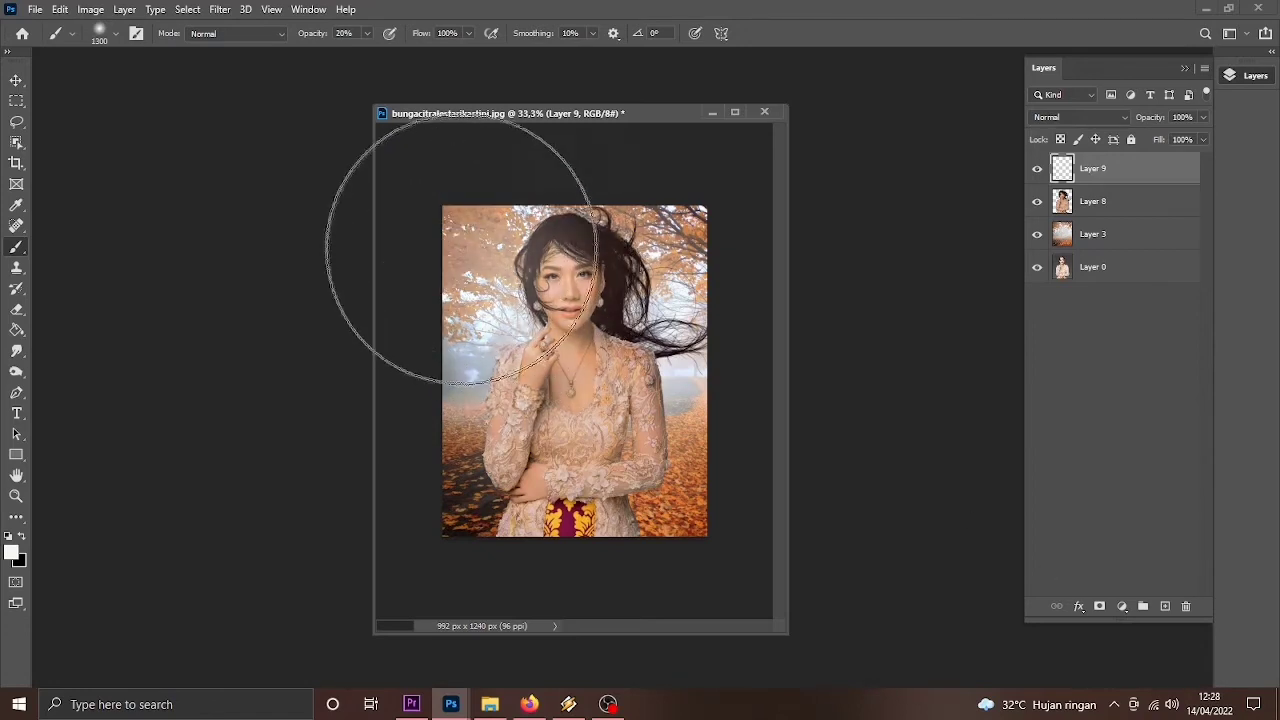
{"action": "key", "text": "ctrl+z"}
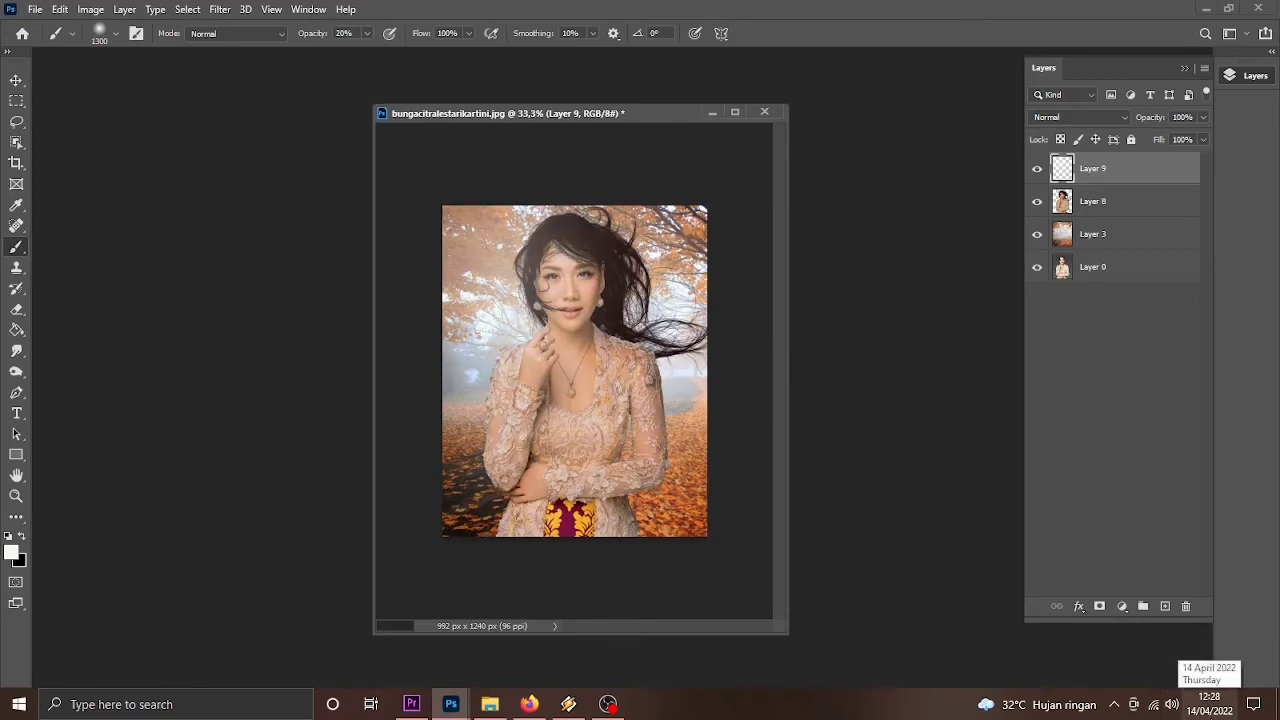
{"action": "key", "text": "ctrl+z"}
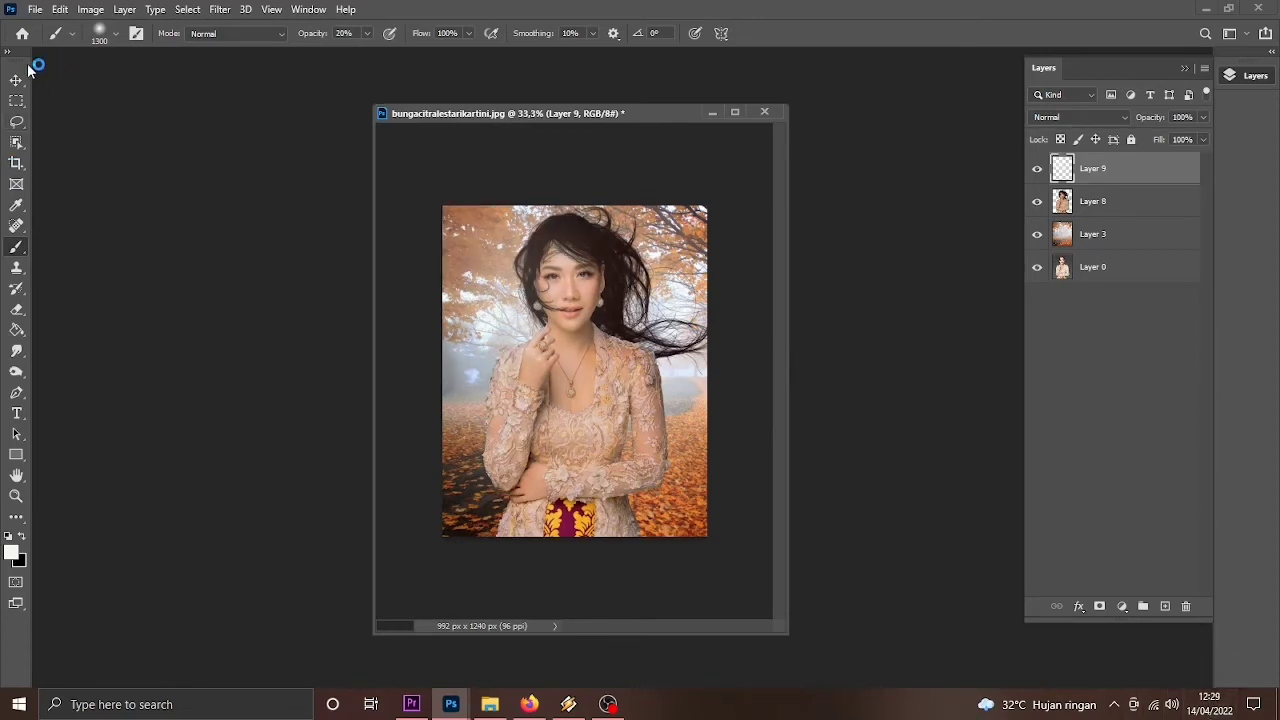
{"action": "left_click", "coordinate": [18, 80]}
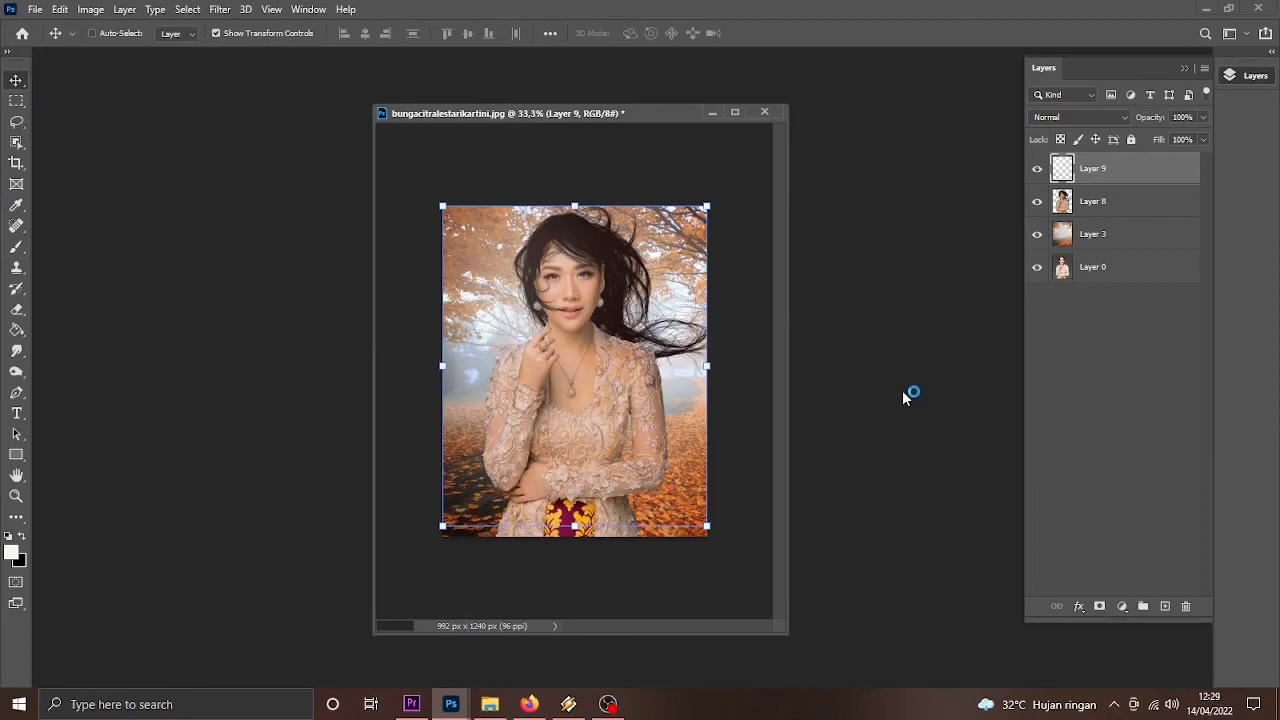
{"action": "key", "text": "ctrl+shift+e"}
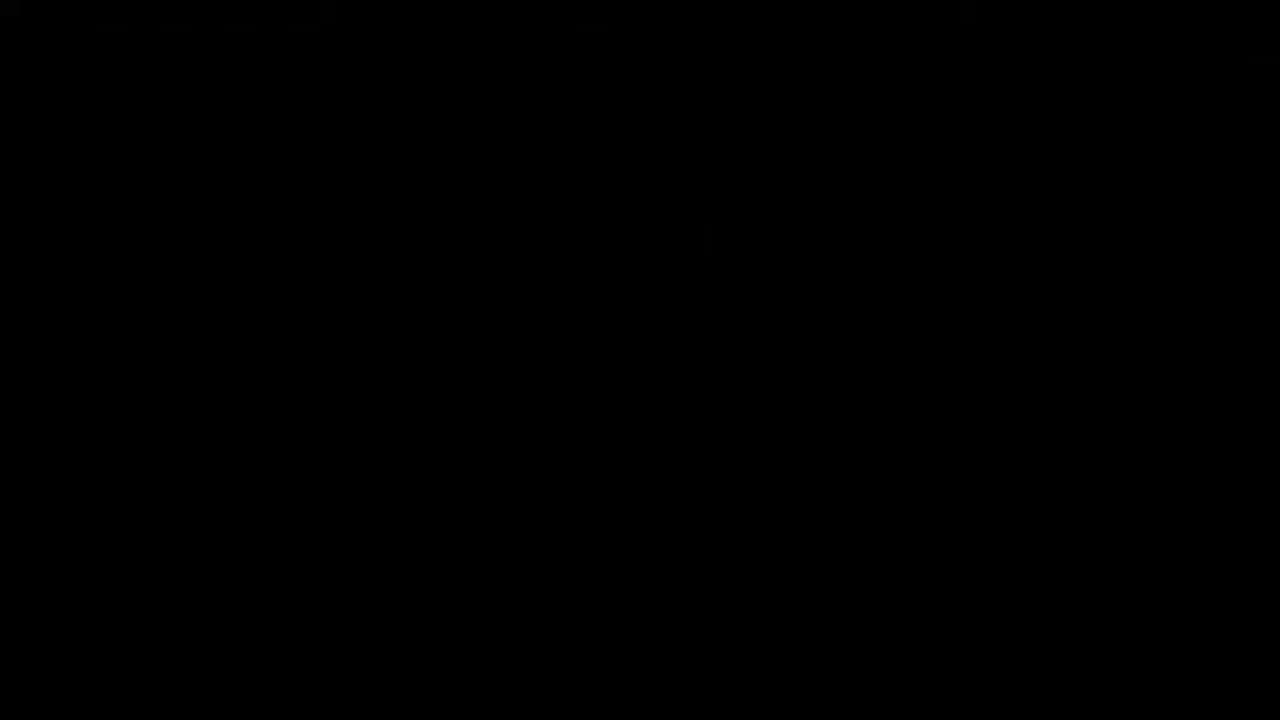